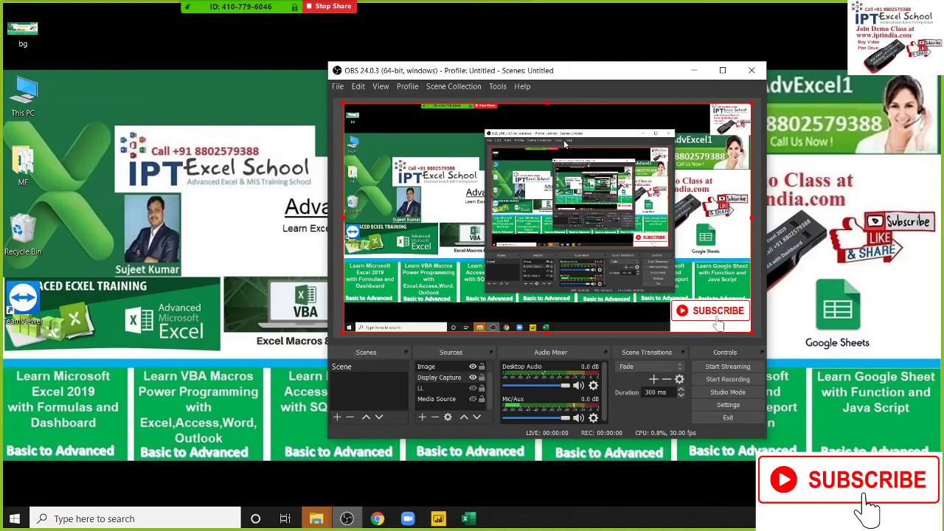
# Step: Minimize OBS and start recording the Zoom meeting from its More options
pyautogui.click(694, 70)
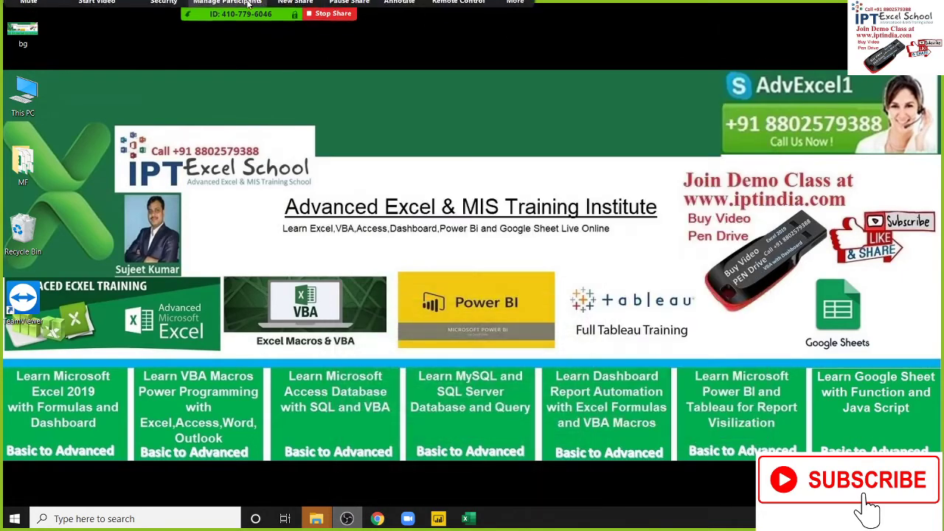
pyautogui.click(515, 12)
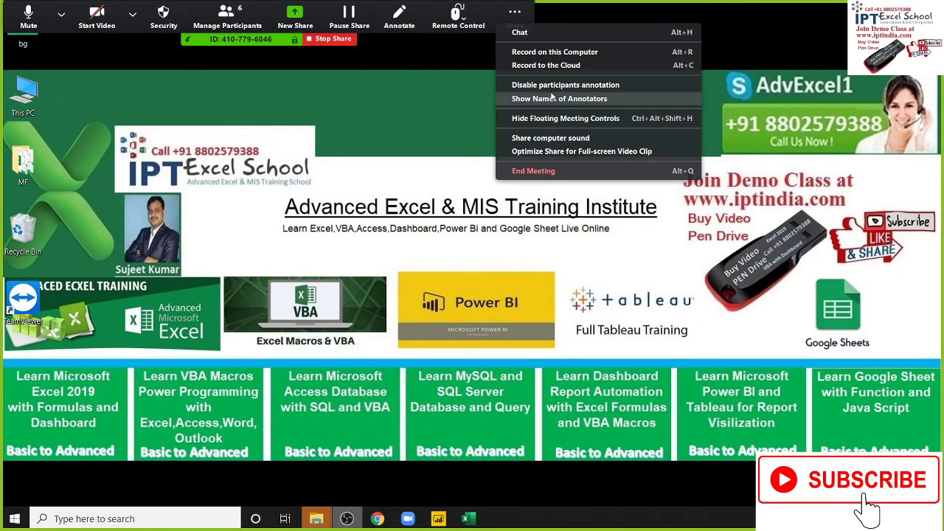
pyautogui.click(545, 52)
# Step: Grant Allow Record to two participants in the Participants list, then close the list
pyautogui.click(227, 14)
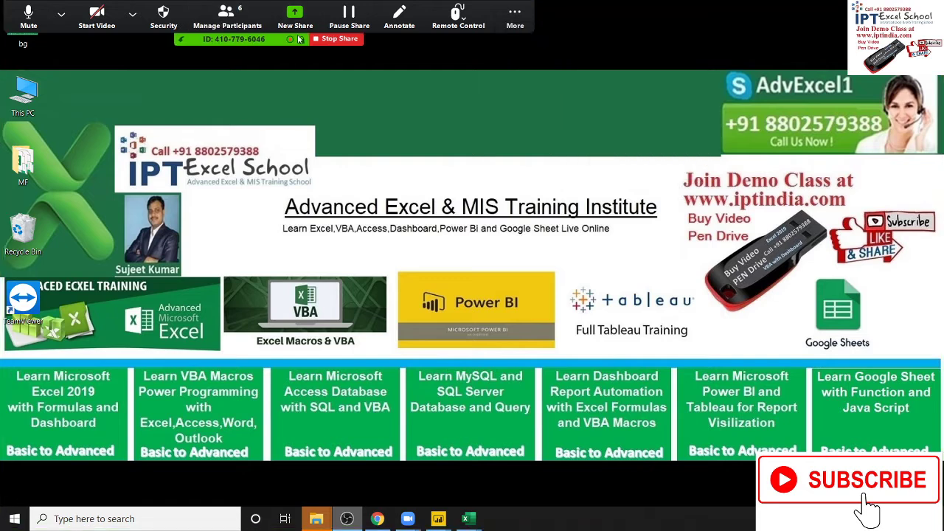
pyautogui.click(566, 203)
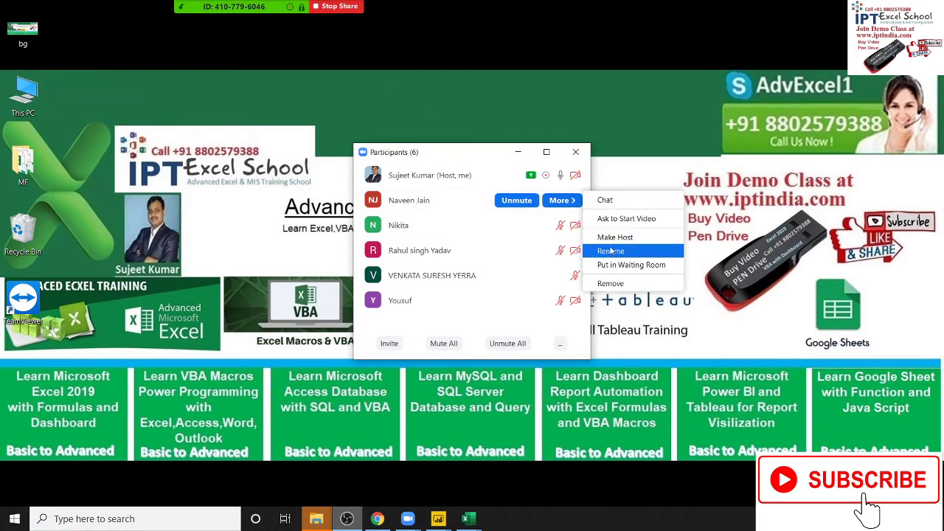
pyautogui.click(565, 226)
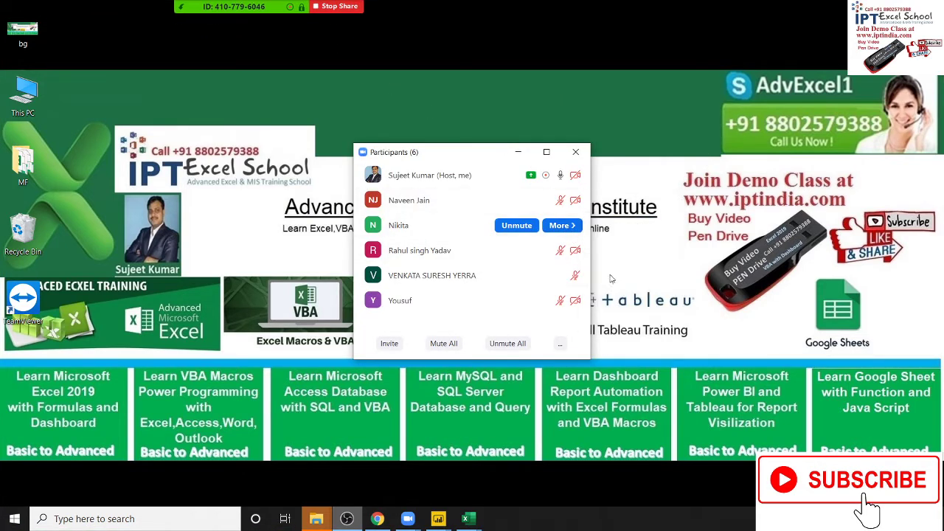
pyautogui.click(562, 250)
pyautogui.click(626, 301)
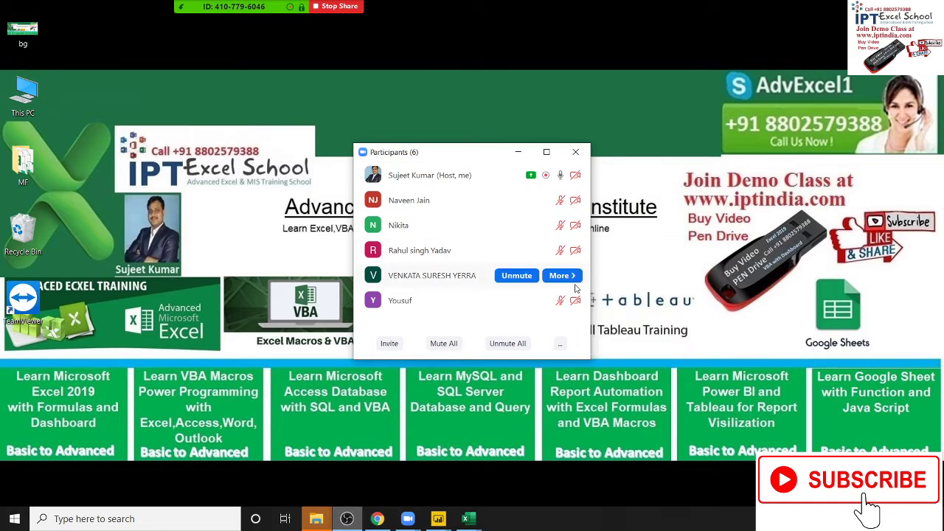
pyautogui.click(566, 278)
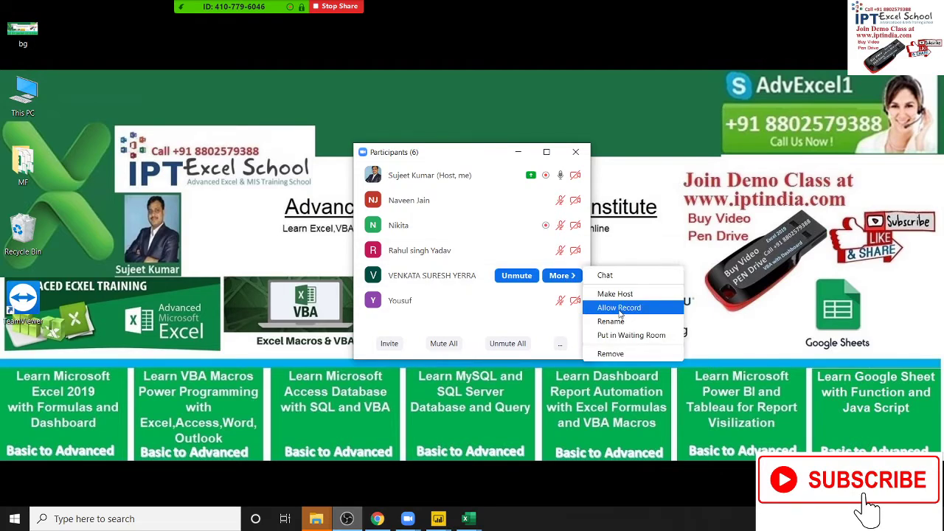
pyautogui.click(620, 308)
pyautogui.click(562, 275)
pyautogui.click(598, 314)
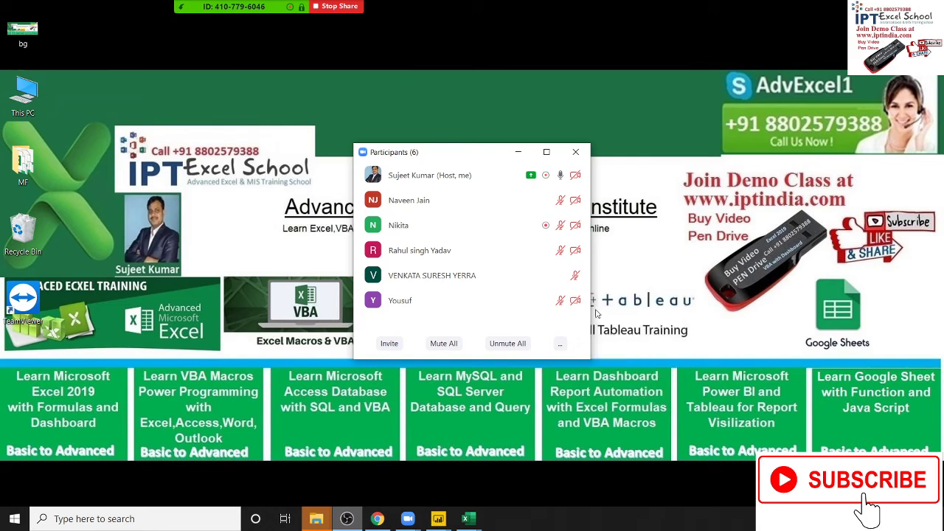
pyautogui.click(575, 152)
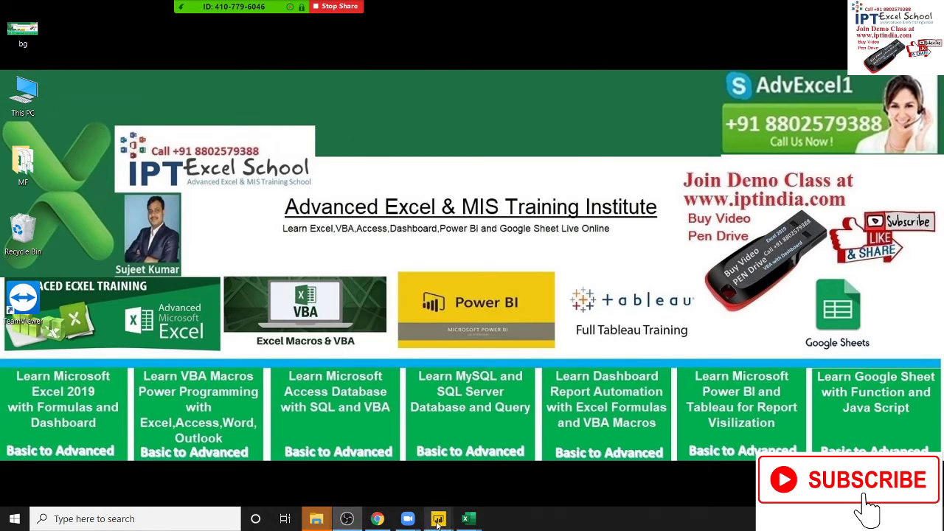
# Step: Bring Excel's Summary sheet forward and clear the JAN/Apr/Jul/Oct labels in L6:O6
pyautogui.moveTo(466, 519)
pyautogui.click(520, 443)
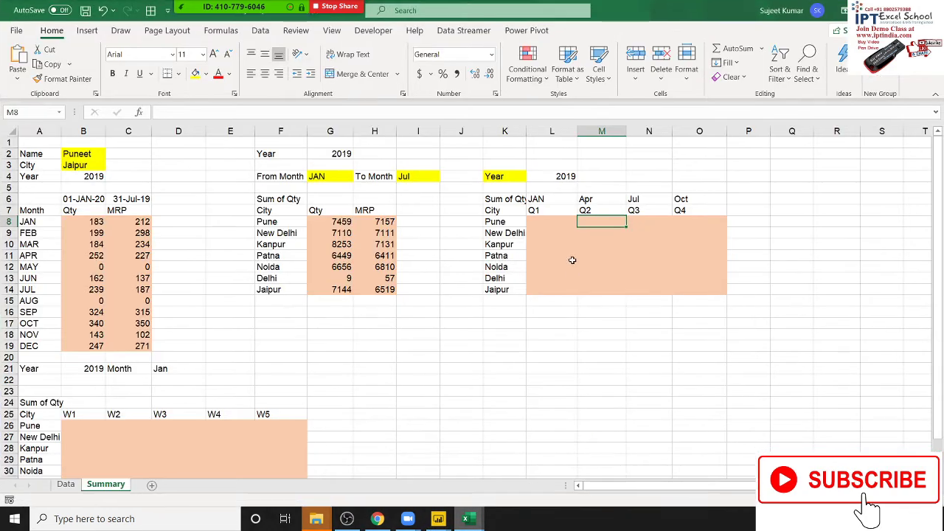
pyautogui.click(550, 211)
pyautogui.moveTo(546, 197)
pyautogui.mouseDown()
pyautogui.moveTo(684, 191)
pyautogui.moveTo(695, 198)
pyautogui.mouseUp()
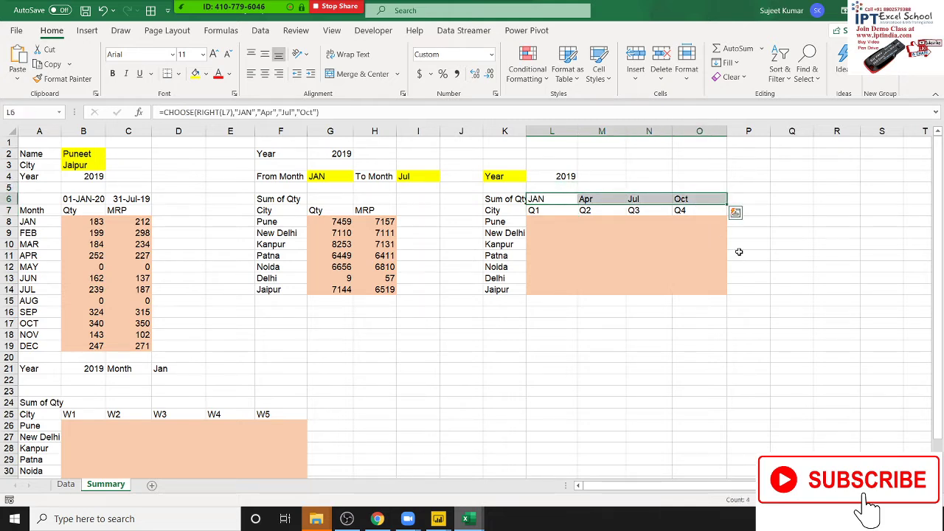
pyautogui.press('Delete')
# Step: Enter =LEFT(L7,1) in L6 so it shows Q
pyautogui.press('Down')
pyautogui.press('Right')
pyautogui.press('Right')
pyautogui.press('Right')
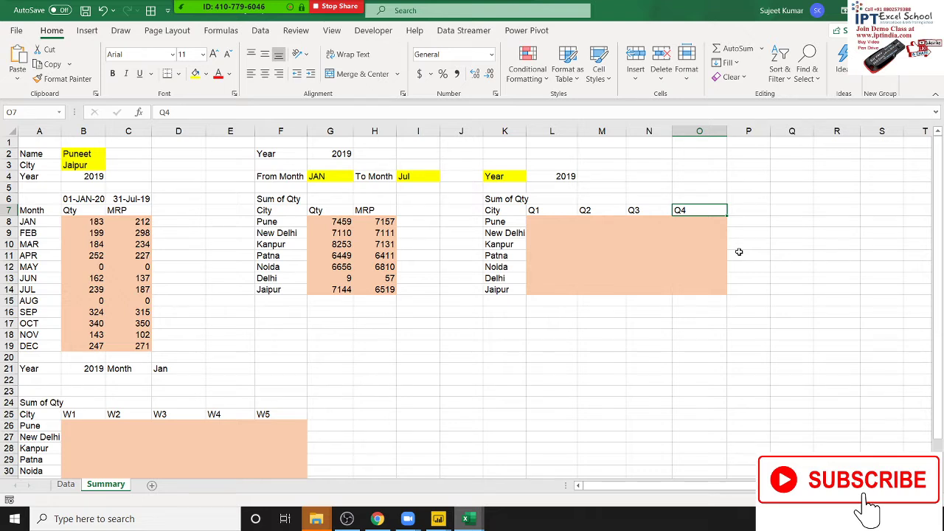
pyautogui.press('Up')
pyautogui.press('Left')
pyautogui.press('Left')
pyautogui.press('Left')
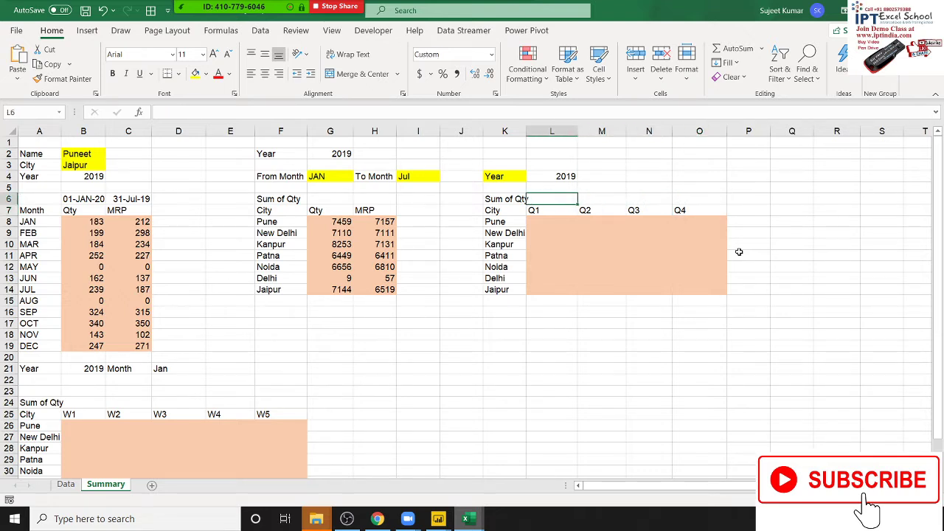
pyautogui.write('=le')
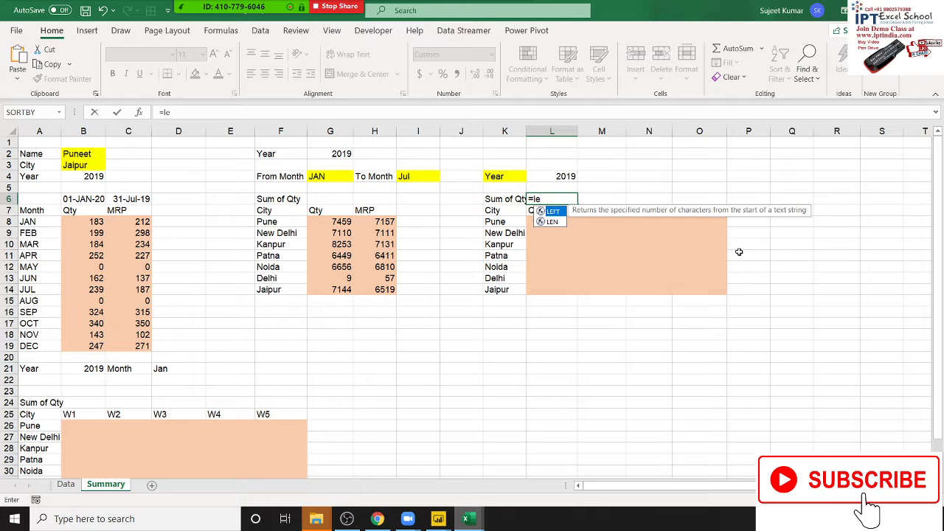
pyautogui.press('Tab')
pyautogui.press('Down')
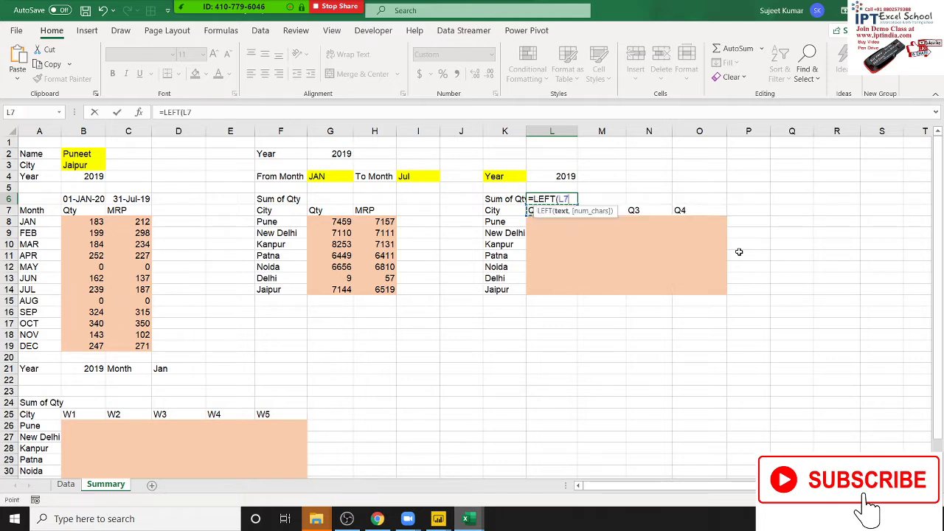
pyautogui.write(',1')
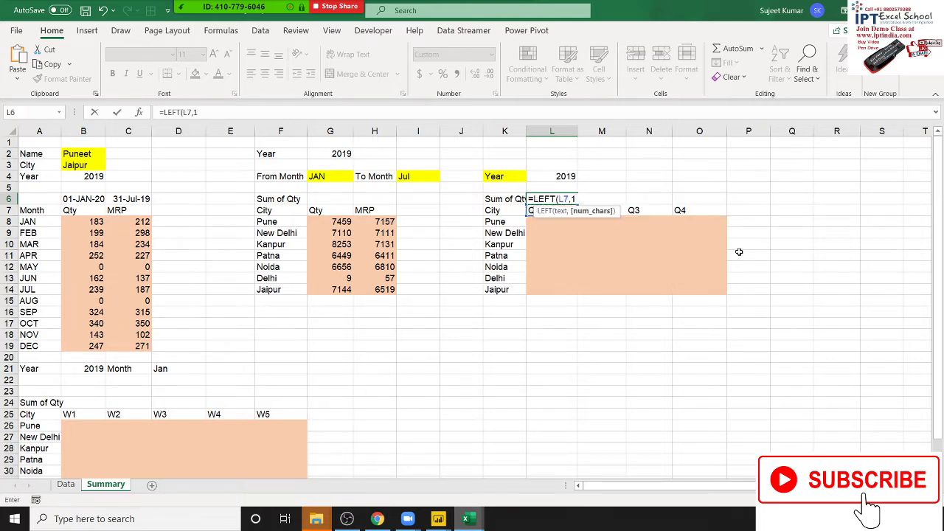
pyautogui.write(')')
pyautogui.hotkey('ctrl', 'Return')
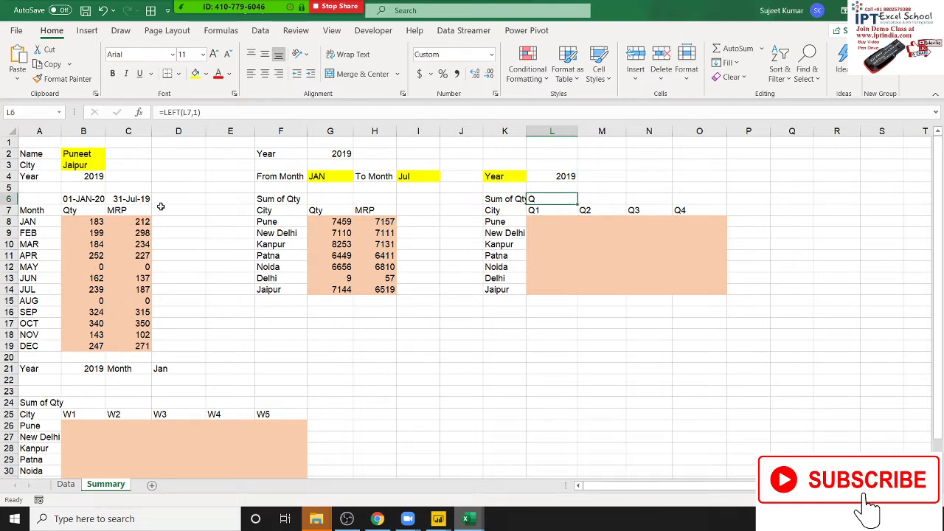
pyautogui.click(242, 10)
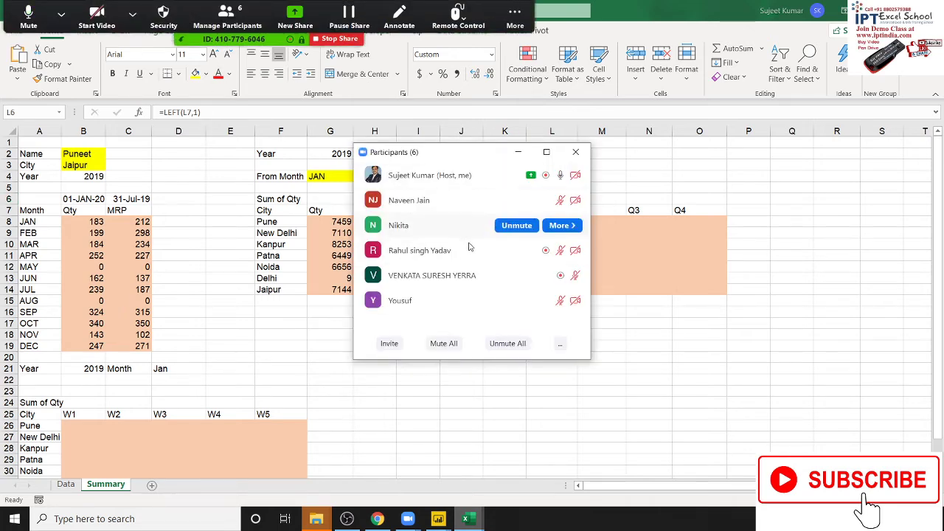
pyautogui.click(560, 300)
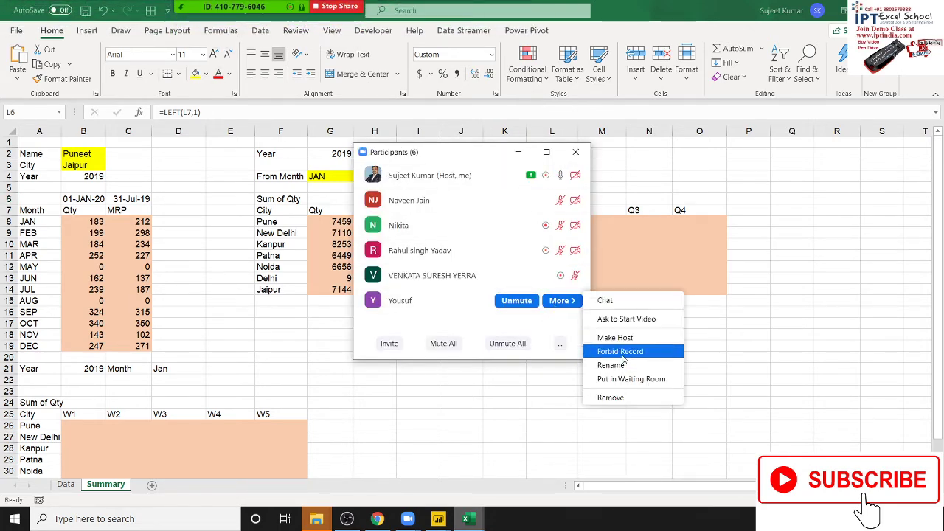
pyautogui.click(580, 201)
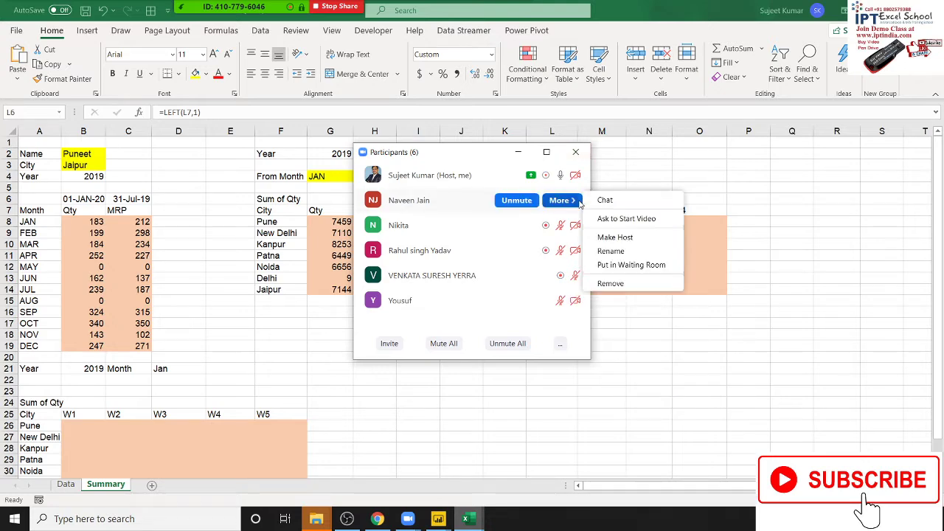
pyautogui.click(575, 152)
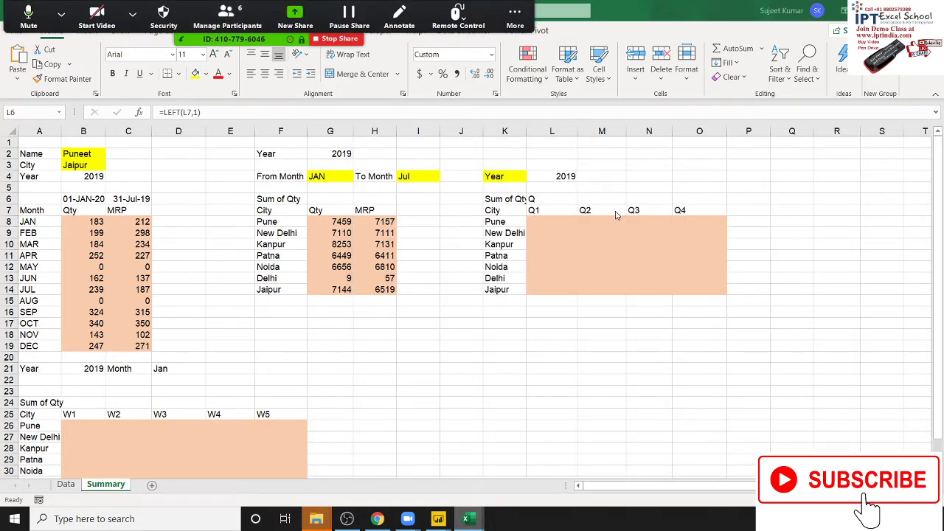
pyautogui.click(561, 196)
# Step: Enter =RIGHT(L7,1) in L6 and fill it to O6, giving 1, 2, 3, 4
pyautogui.write('=')
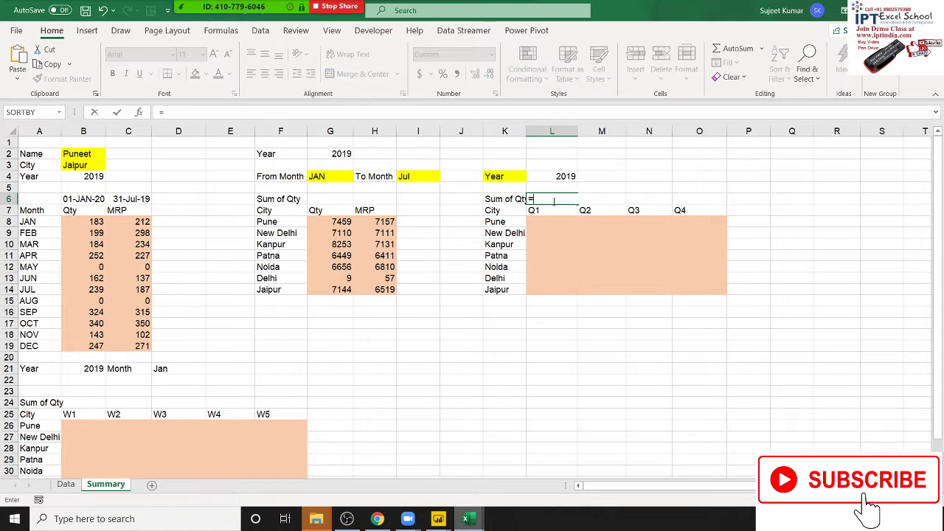
pyautogui.write('RIGHT(')
pyautogui.press('Down')
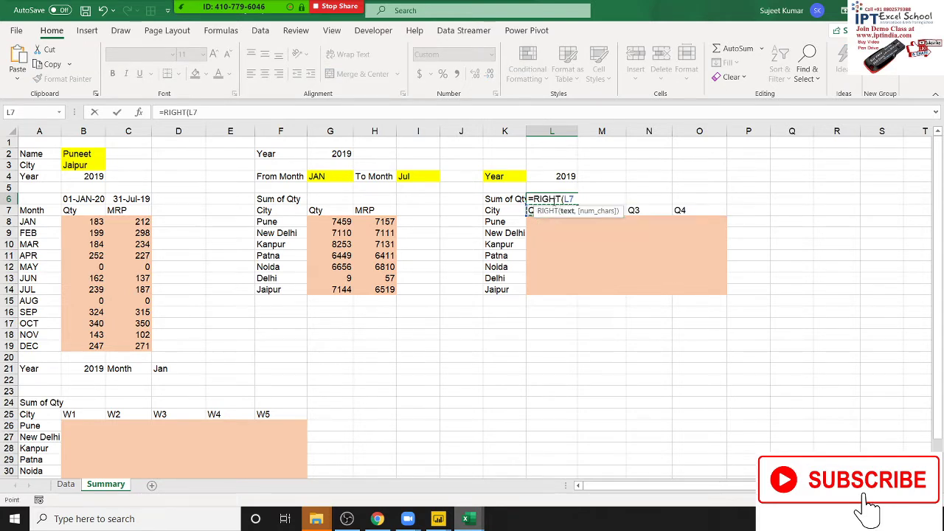
pyautogui.write(',1')
pyautogui.press('Return')
pyautogui.moveTo(551, 199); pyautogui.dragTo(709, 200)
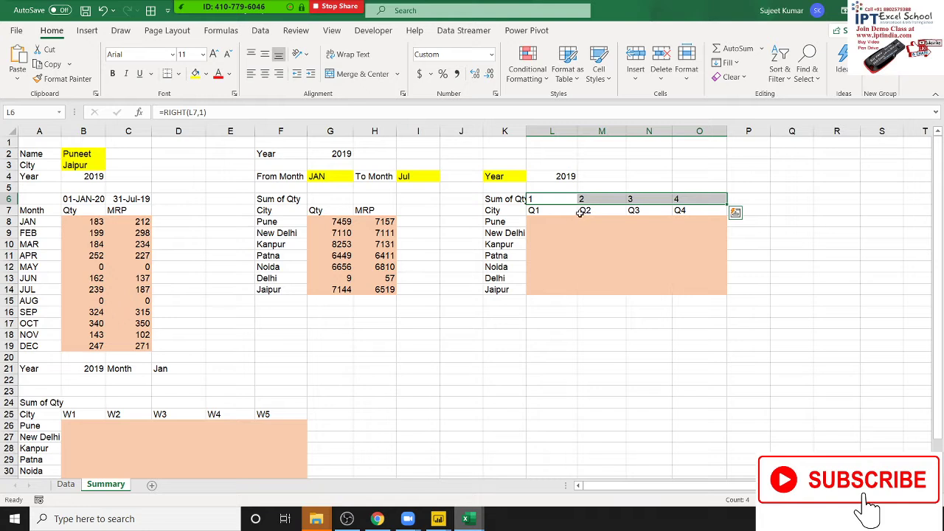
pyautogui.doubleClick(544, 200)
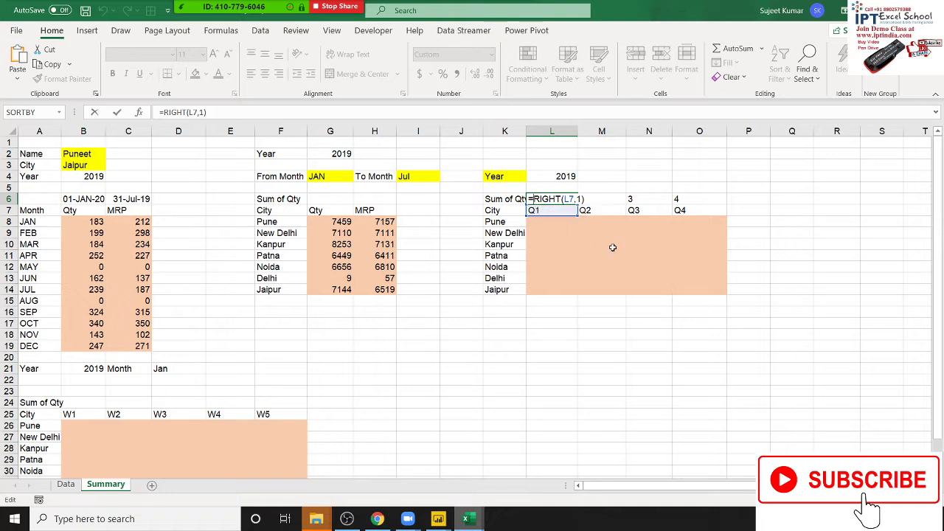
# Step: Put =CHOOSE(RIGHT(L7,1),"JAN","Apr","Jul","oct") in L6 and fill it across L6:O6
pyautogui.write('cCHOOSE(')
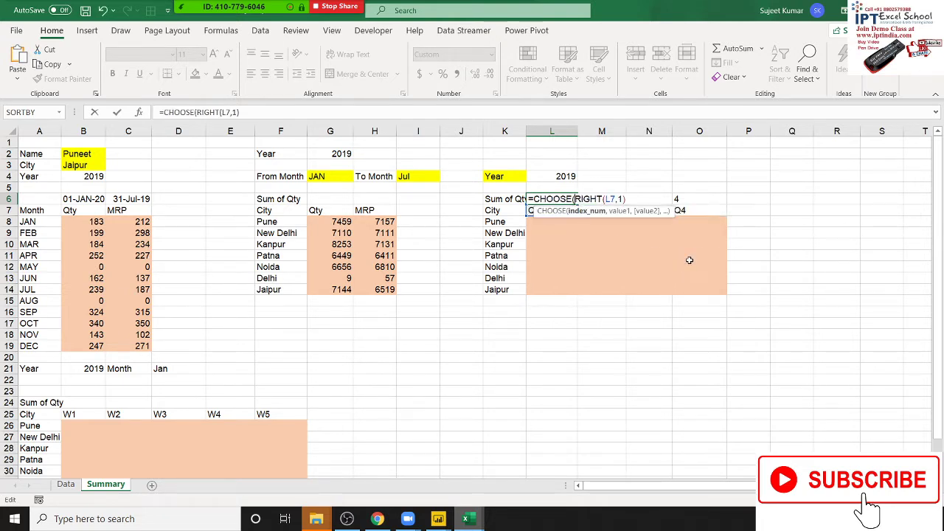
pyautogui.write(',')
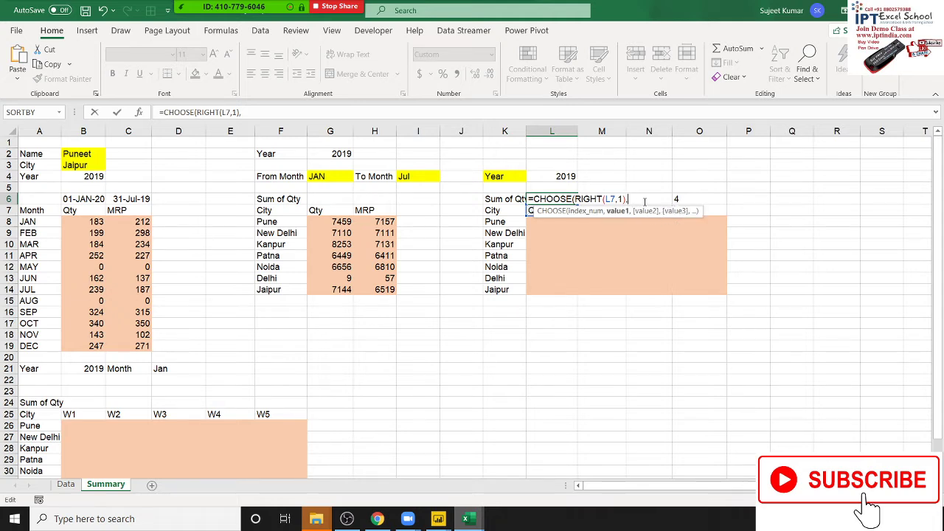
pyautogui.write('JAN')
pyautogui.write(',')
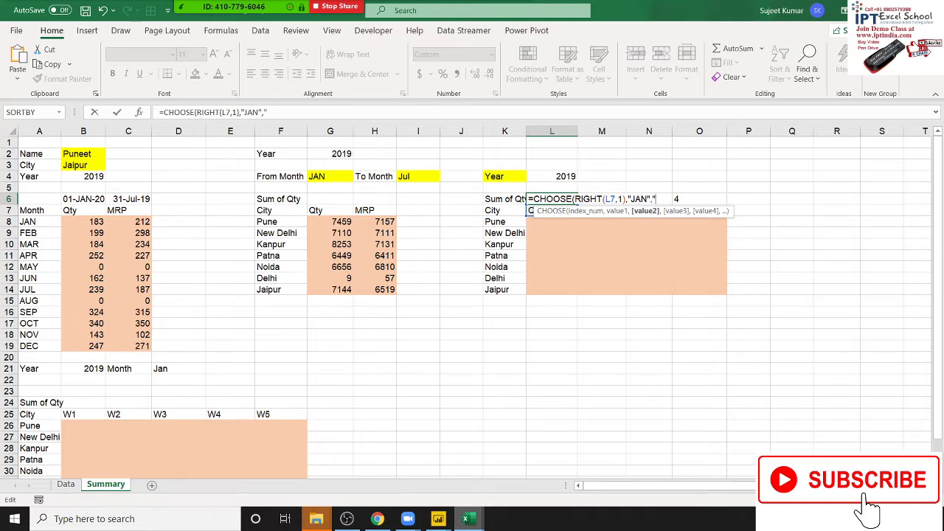
pyautogui.write('p')
pyautogui.write('r","Jul')
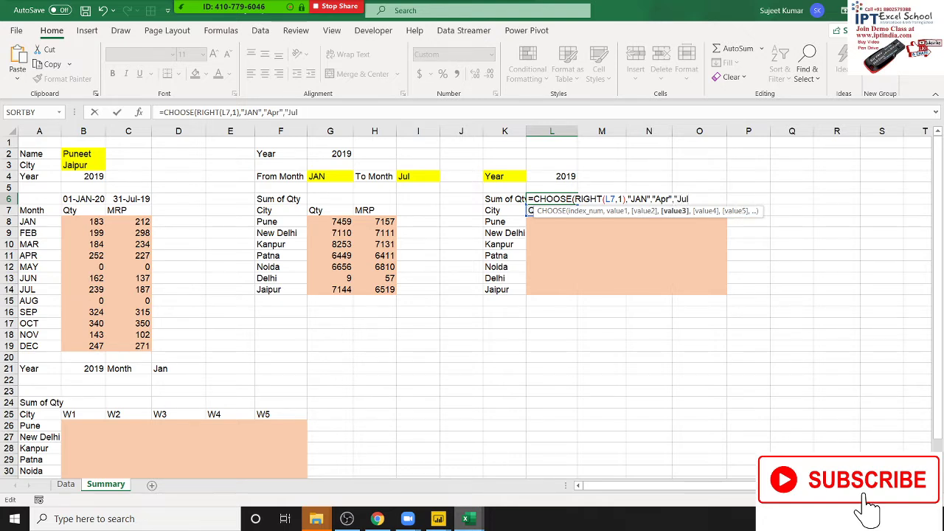
pyautogui.write(',"')
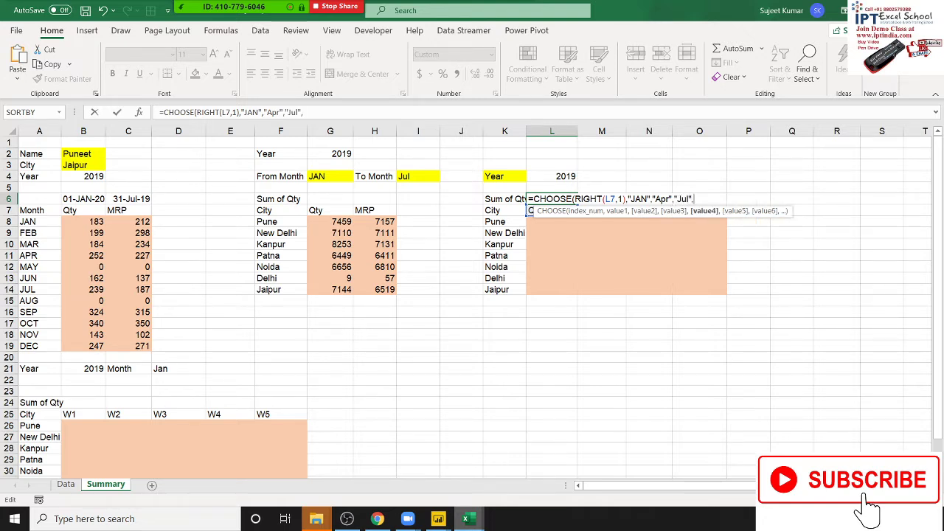
pyautogui.write('p')
pyautogui.press('BackSpace')
pyautogui.press('BackSpace')
pyautogui.write('"')
pyautogui.press('Return')
pyautogui.press('Return')
pyautogui.press('Up')
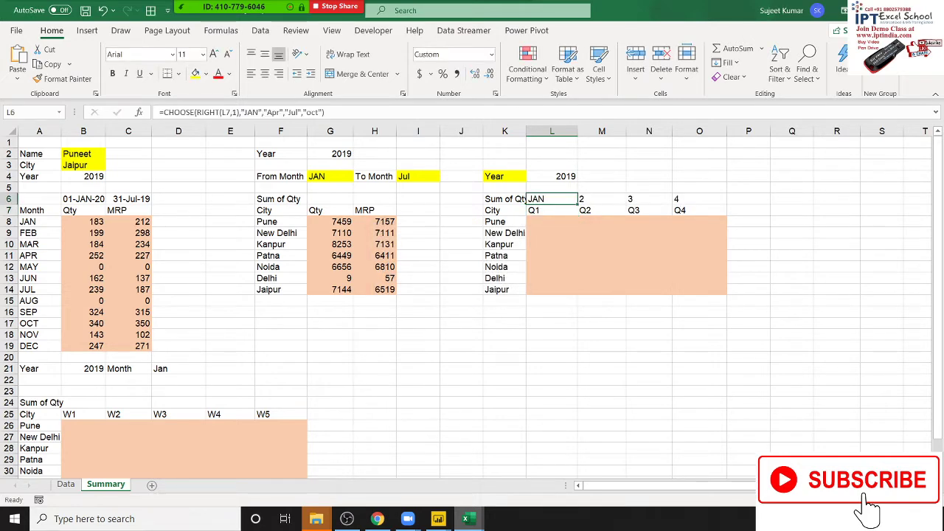
pyautogui.hotkey('shift', 'Right')
pyautogui.hotkey('shift', 'Right')
pyautogui.hotkey('shift', 'Right')
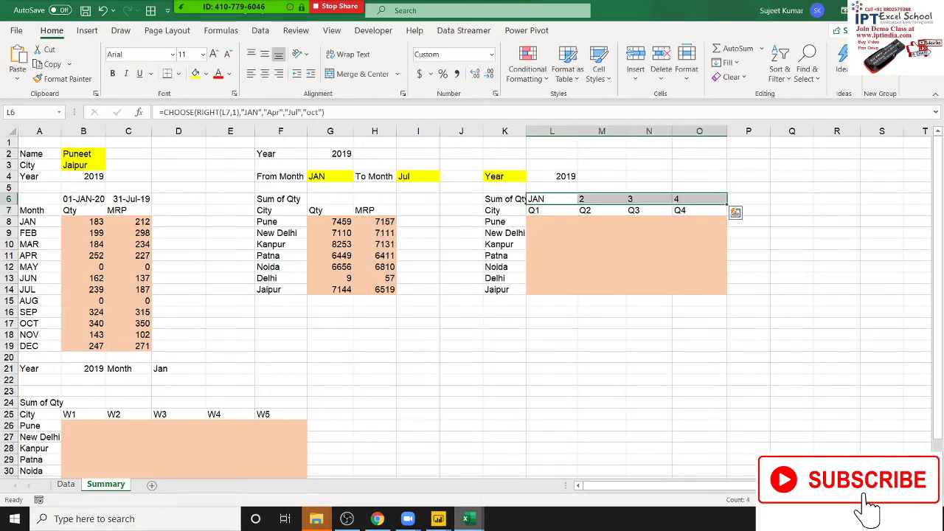
pyautogui.hotkey('shift', 'Left')
pyautogui.hotkey('shift', 'Right')
pyautogui.hotkey('ctrl', 'r')
pyautogui.hotkey('shift', 'Left')
pyautogui.hotkey('shift', 'Left')
pyautogui.hotkey('shift', 'Left')
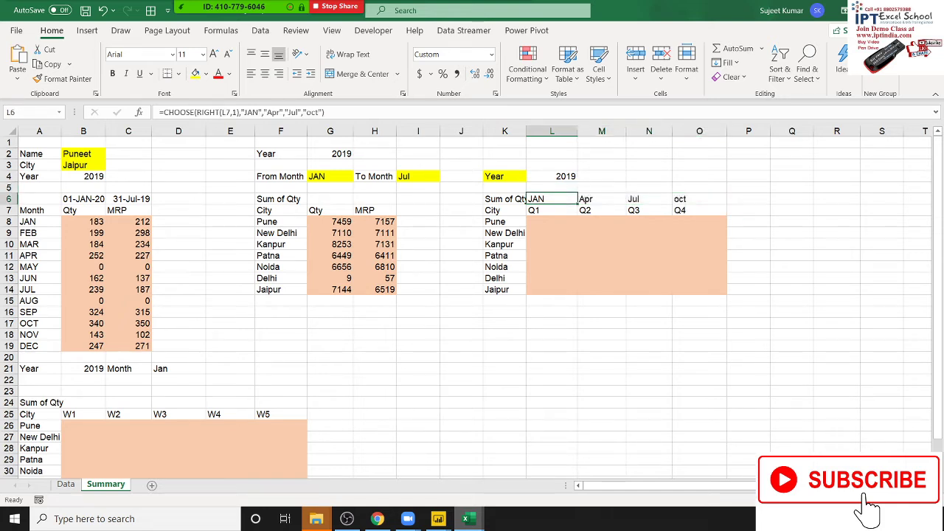
# Step: Wrap L6's CHOOSE as "1-"&...&"-"&L4 and fix the #VALUE! error to show 1-JAN-2019
pyautogui.click(165, 112)
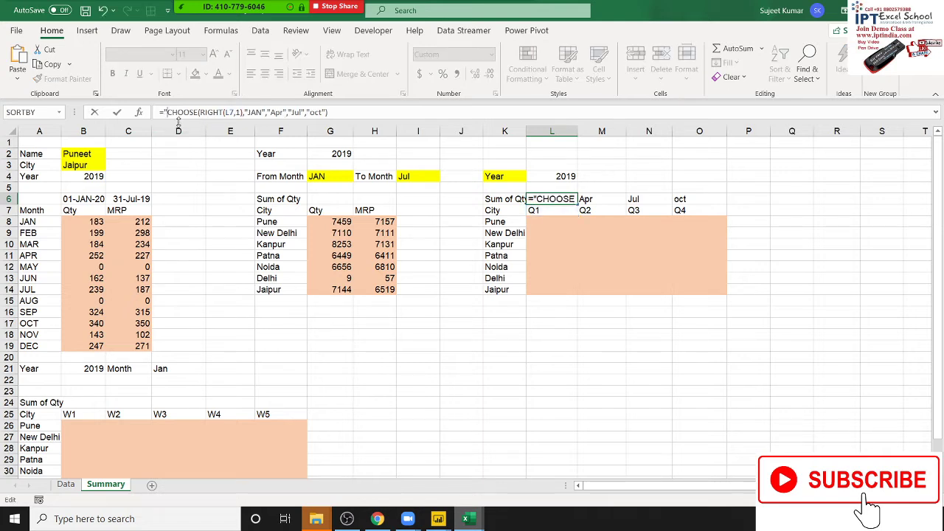
pyautogui.write('"1-"')
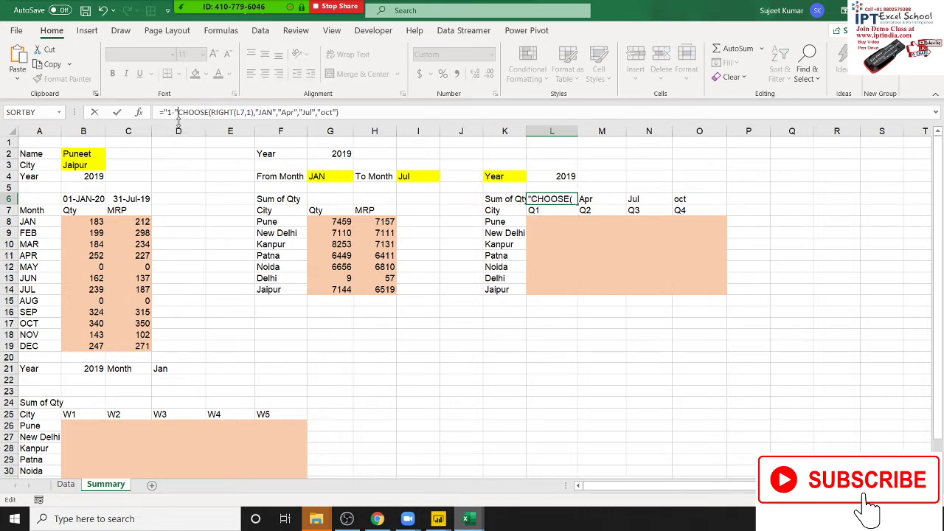
pyautogui.write('&')
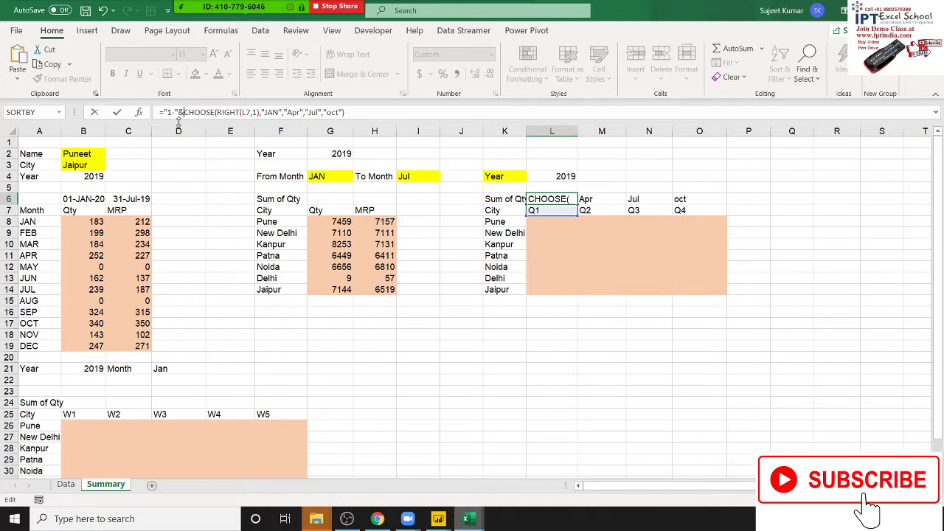
pyautogui.click(377, 112)
pyautogui.write('&')
pyautogui.click(582, 179)
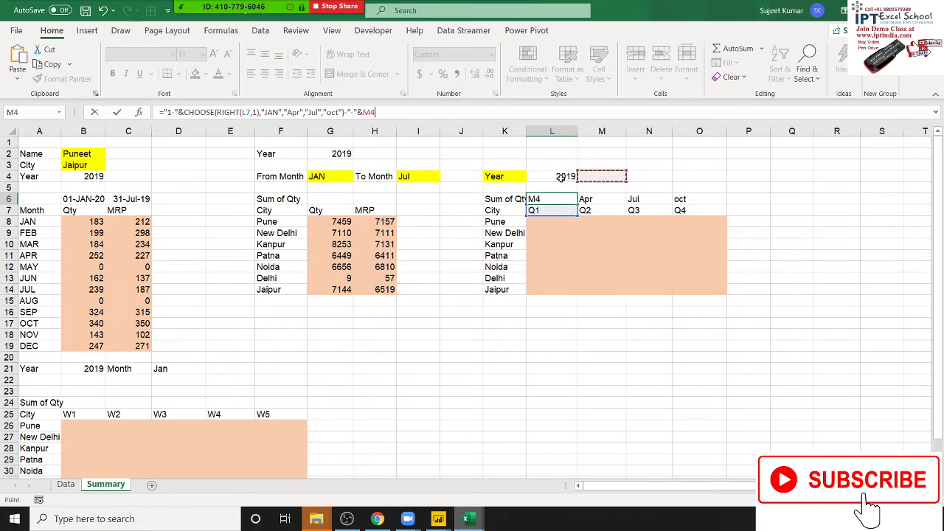
pyautogui.click(562, 178)
pyautogui.press('Return')
pyautogui.press('Up')
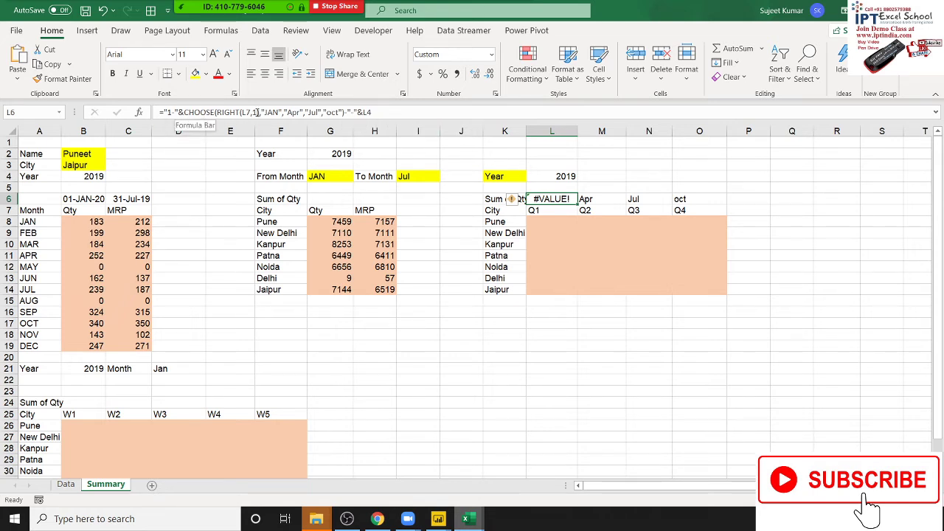
pyautogui.click(345, 112)
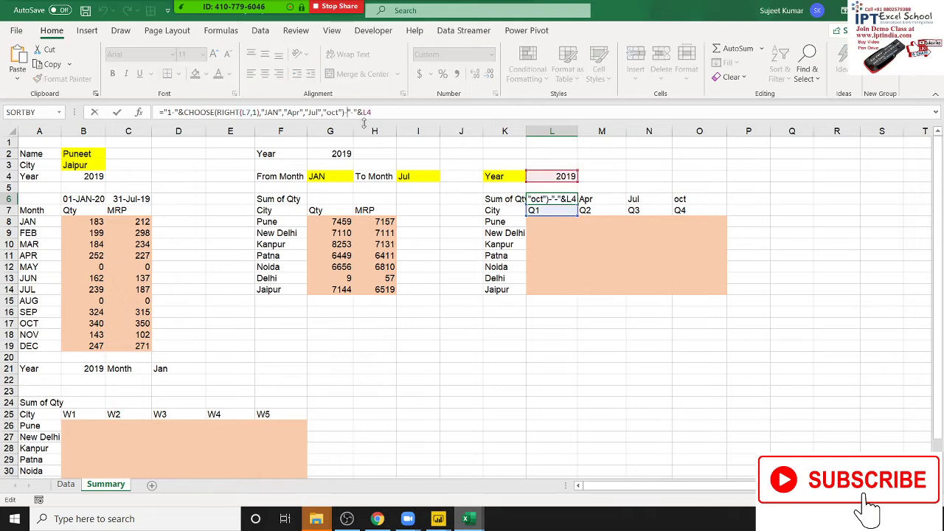
pyautogui.press('Return')
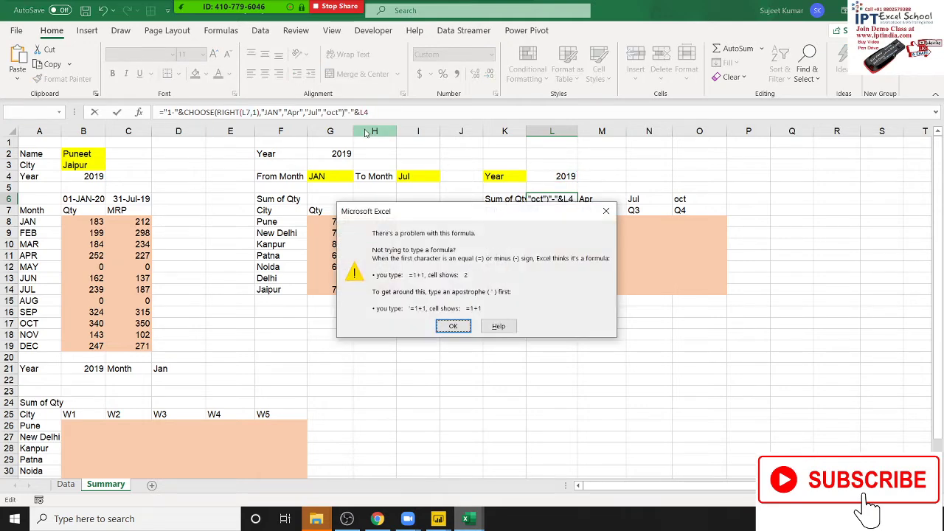
pyautogui.press('Return')
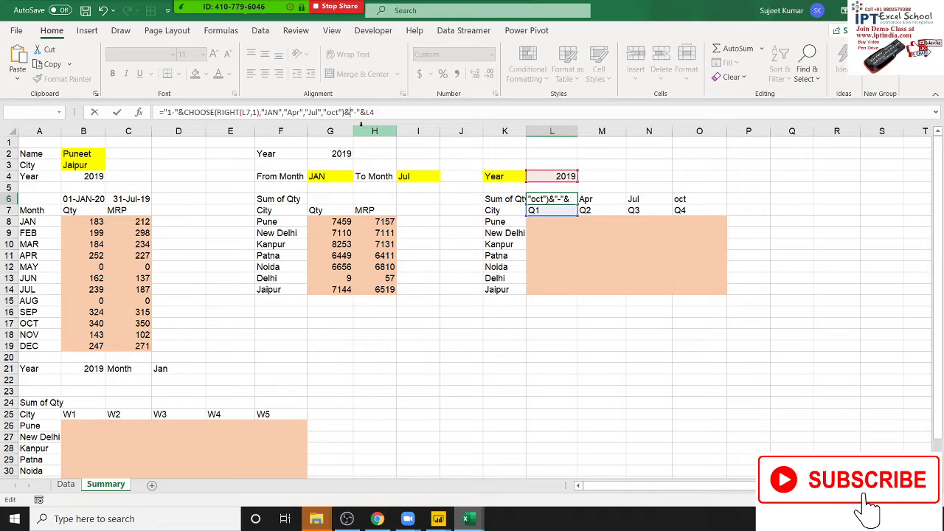
pyautogui.hotkey('ctrl', 'Return')
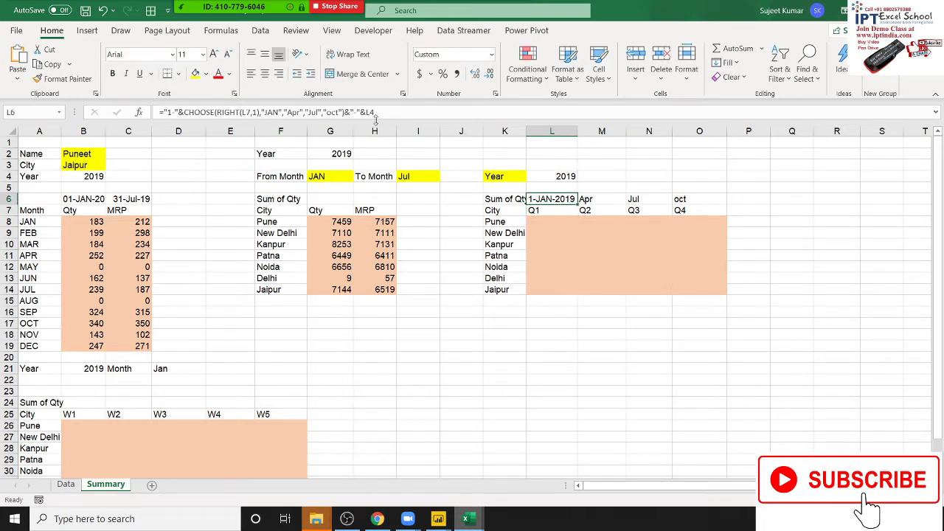
# Step: Make the L4 year reference absolute ($L$4) and fill the date formula across L6:O6
pyautogui.click(372, 112)
pyautogui.press('F4')
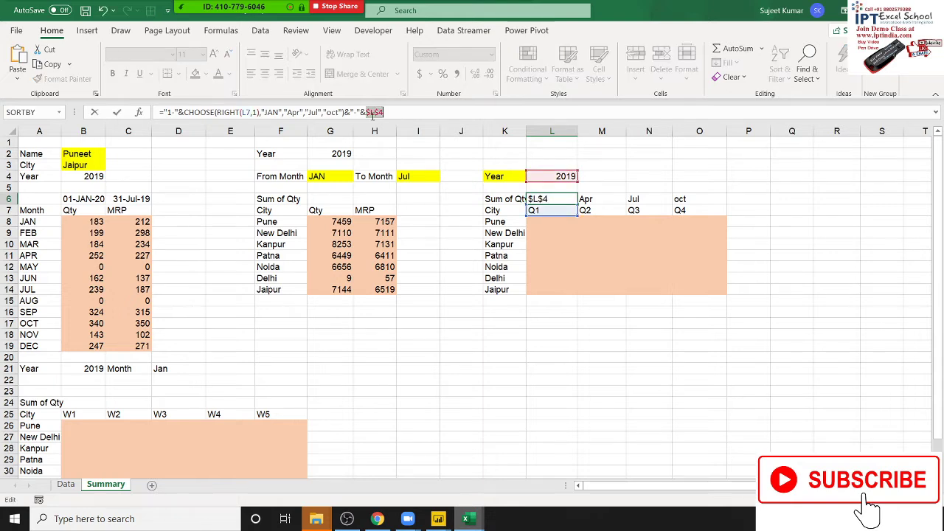
pyautogui.hotkey('ctrl', 'Return')
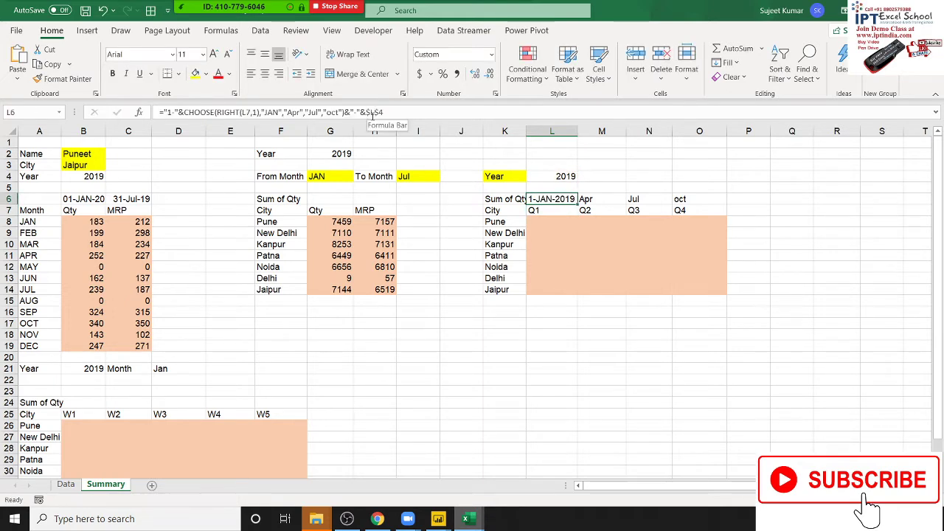
pyautogui.hotkey('shift', 'Right')
pyautogui.hotkey('shift', 'Right')
pyautogui.hotkey('shift', 'Right')
pyautogui.hotkey('ctrl', 'r')
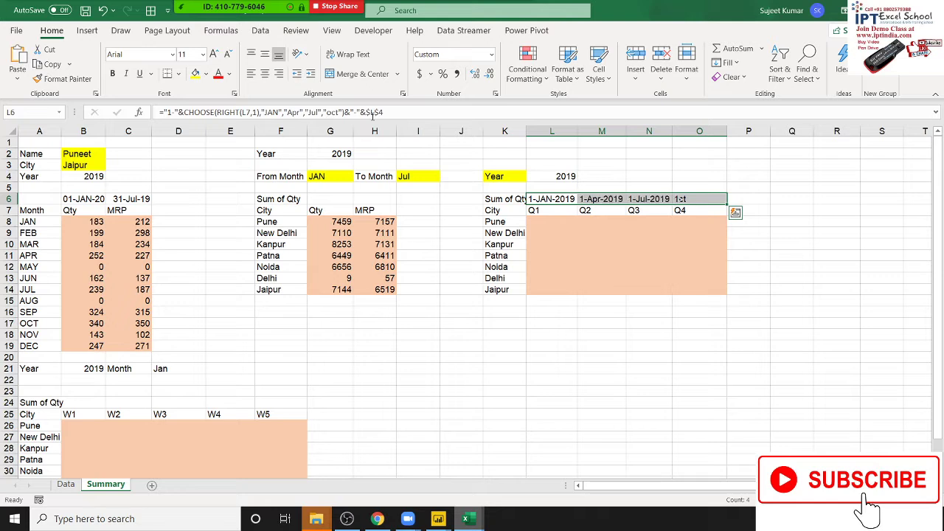
pyautogui.click(552, 201)
# Step: Start a SUMIFS in L8 summing Data's Qty column where City matches Pune in K8
pyautogui.click(556, 224)
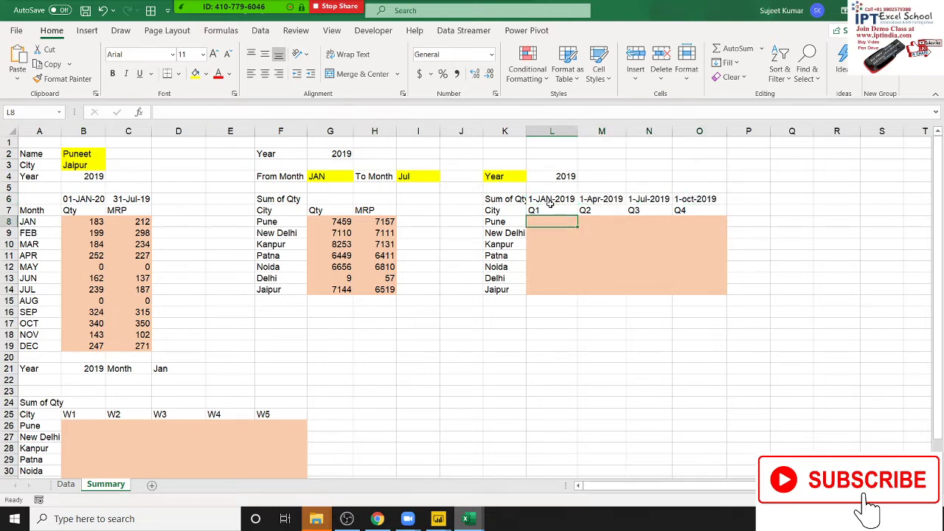
pyautogui.write('=su')
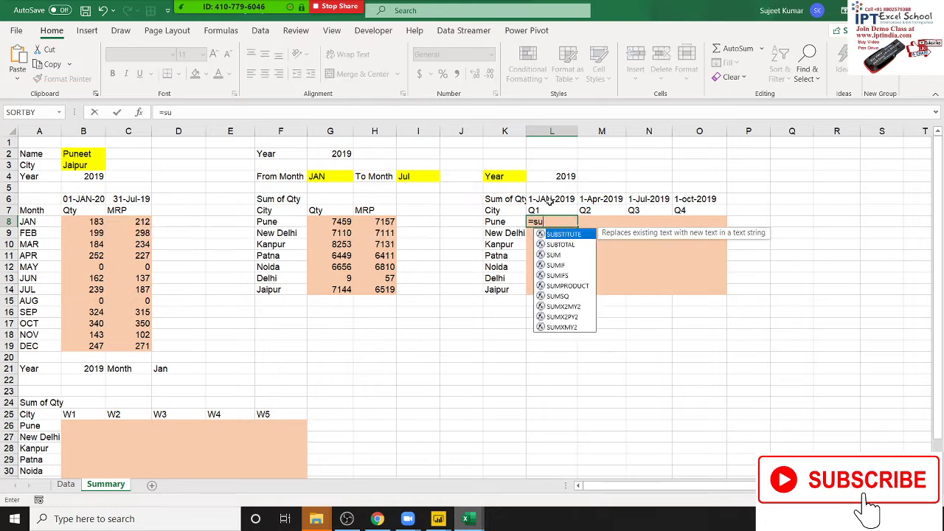
pyautogui.write('m')
pyautogui.press('Down')
pyautogui.press('Down')
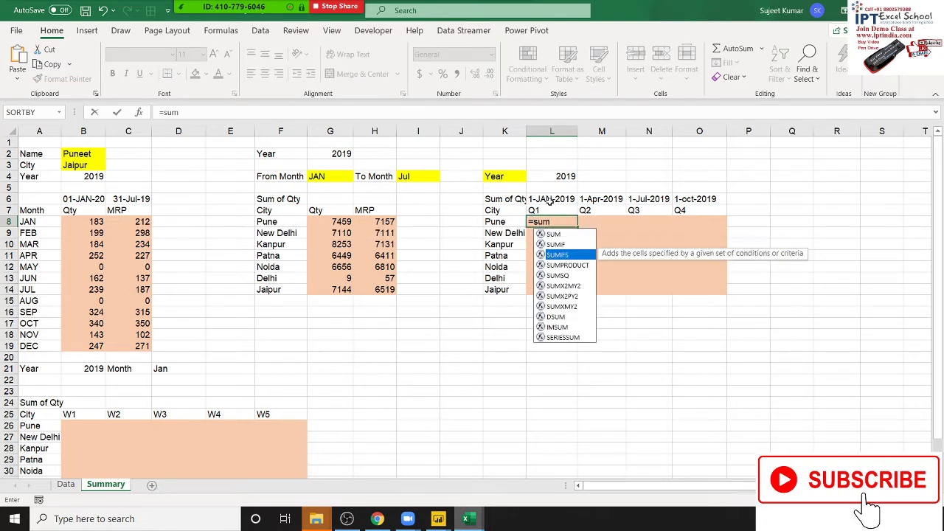
pyautogui.press('Tab')
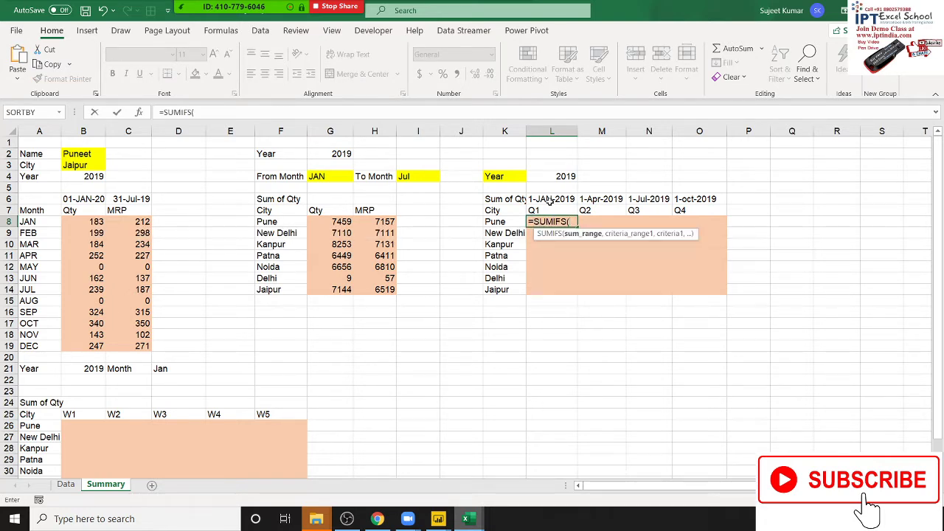
pyautogui.click(76, 489)
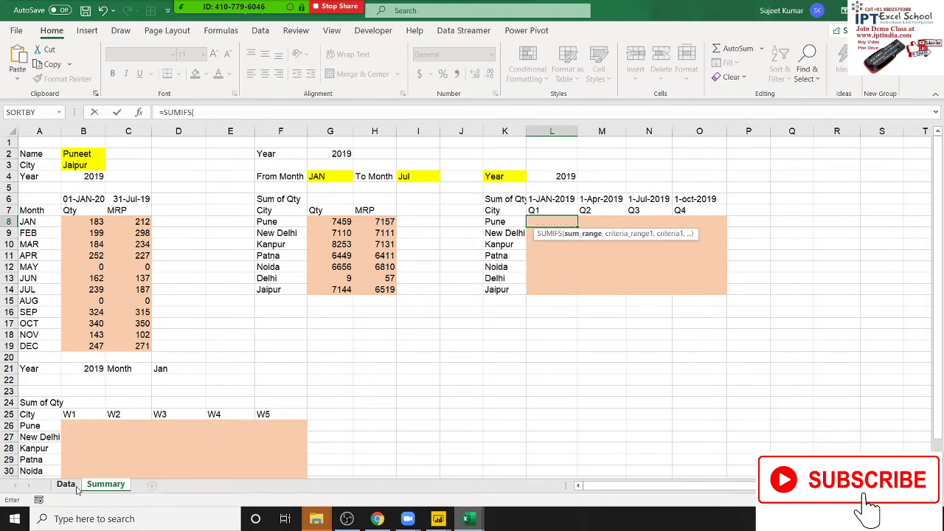
pyautogui.click(204, 131)
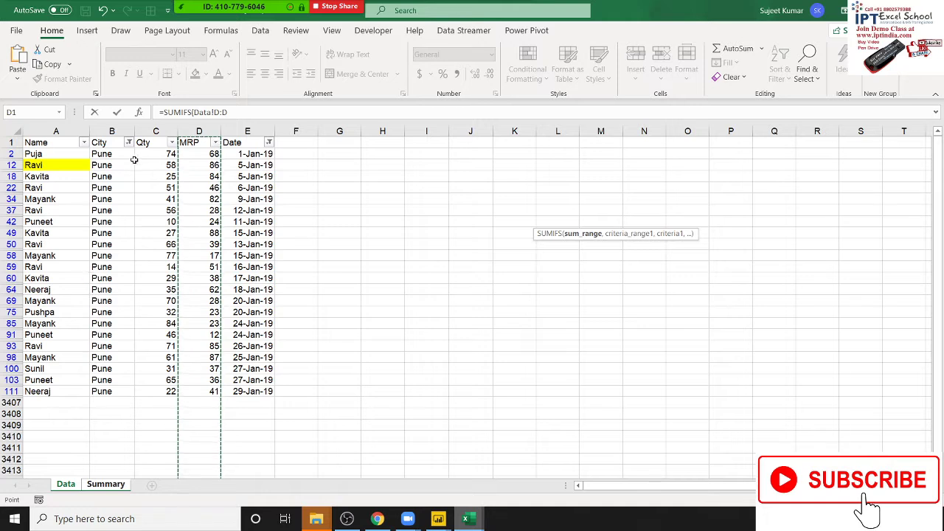
pyautogui.click(140, 132)
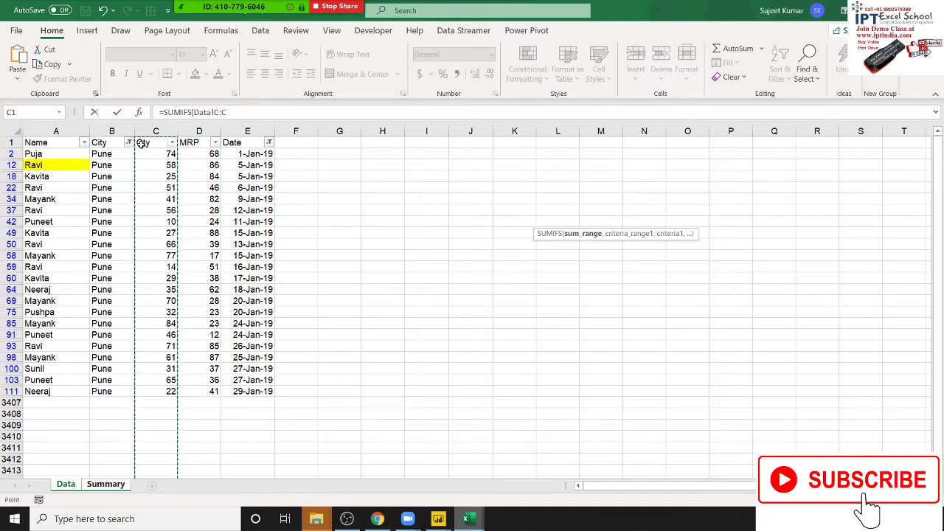
pyautogui.write(',')
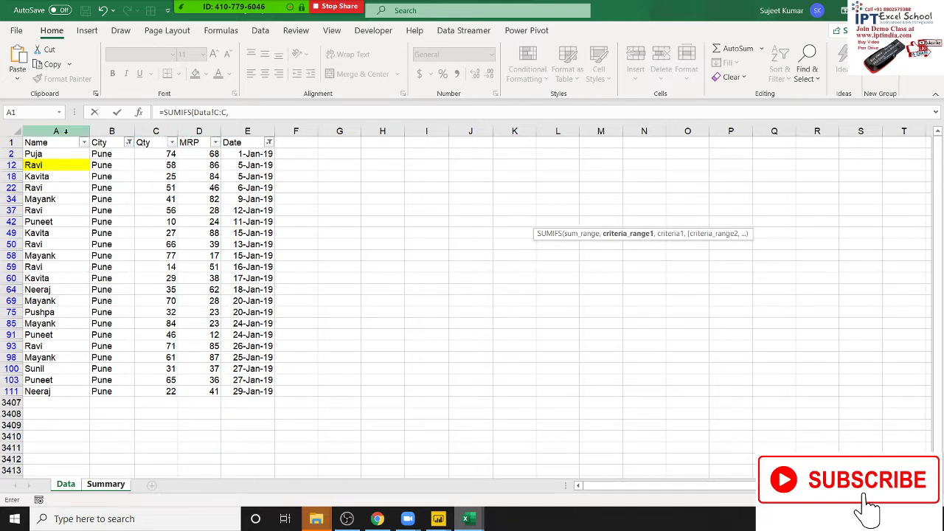
pyautogui.click(104, 131)
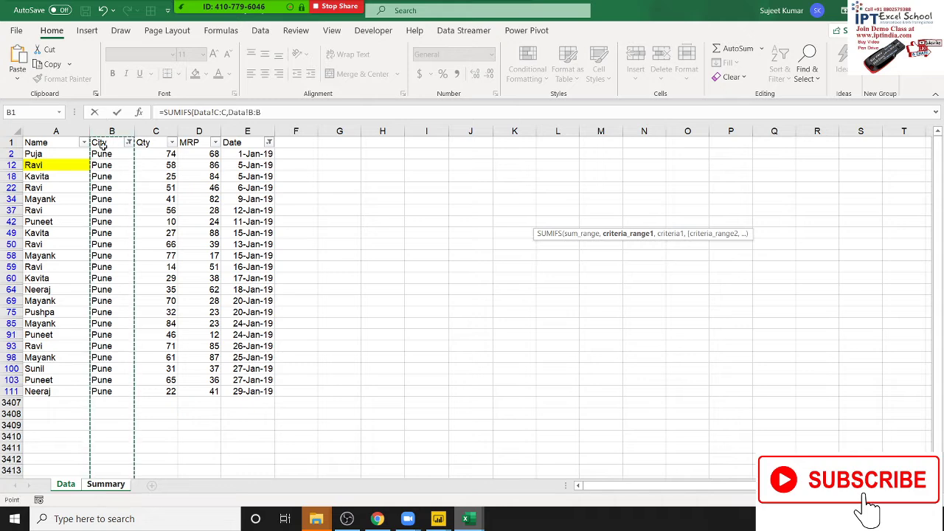
pyautogui.write(',')
pyautogui.click(103, 485)
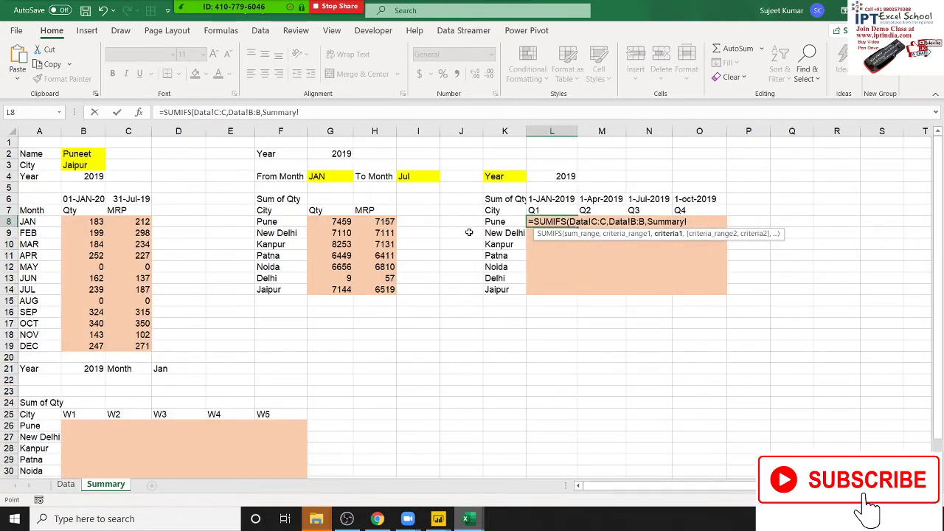
pyautogui.click(493, 222)
pyautogui.write(',')
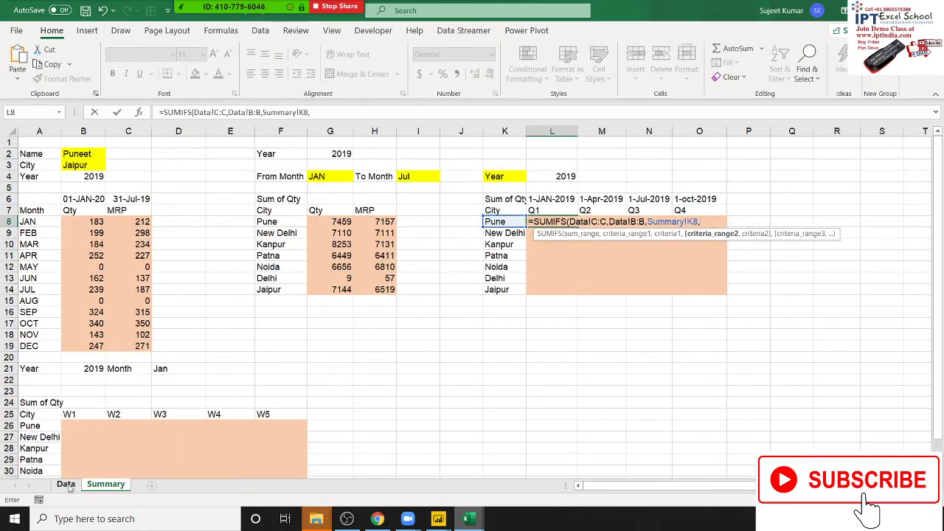
# Step: Add Date criteria from L6 through EOMONTH(L6,2) to the SUMIFS, returning 3554
pyautogui.click(66, 485)
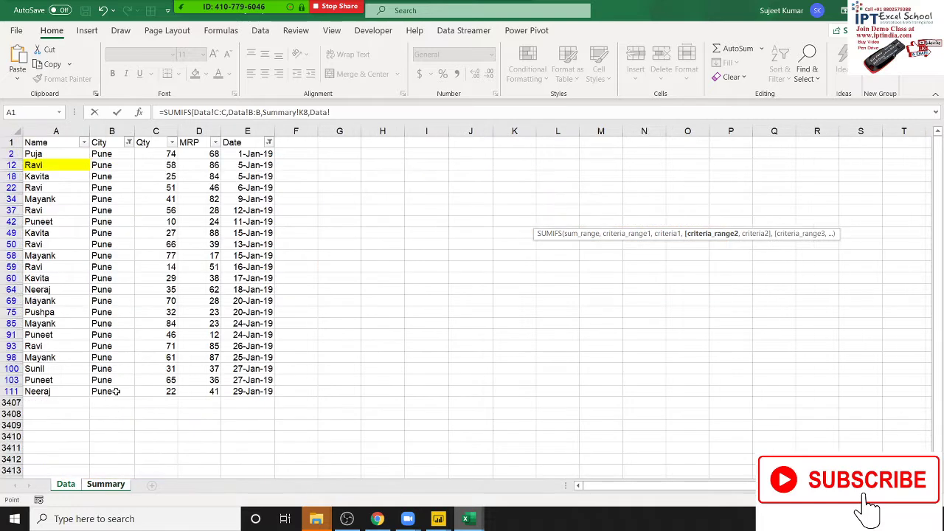
pyautogui.click(248, 131)
pyautogui.write(',">="&')
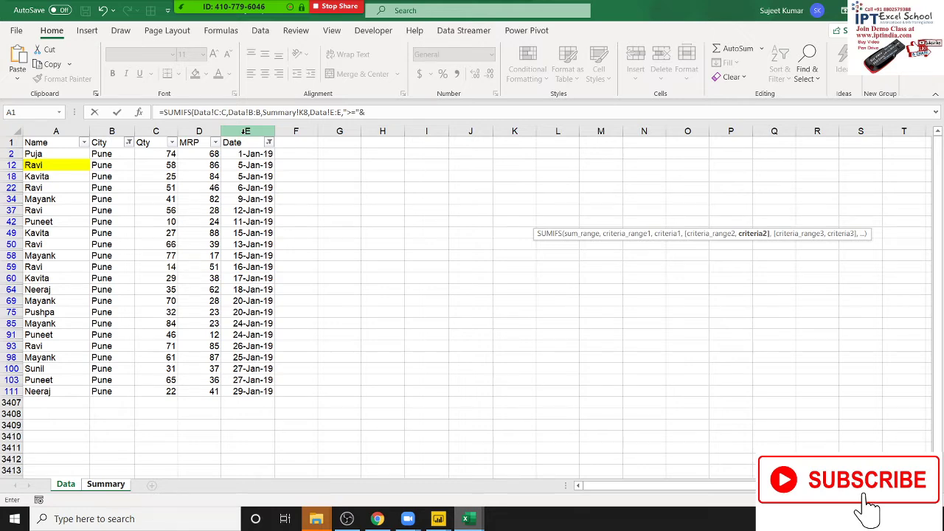
pyautogui.click(94, 486)
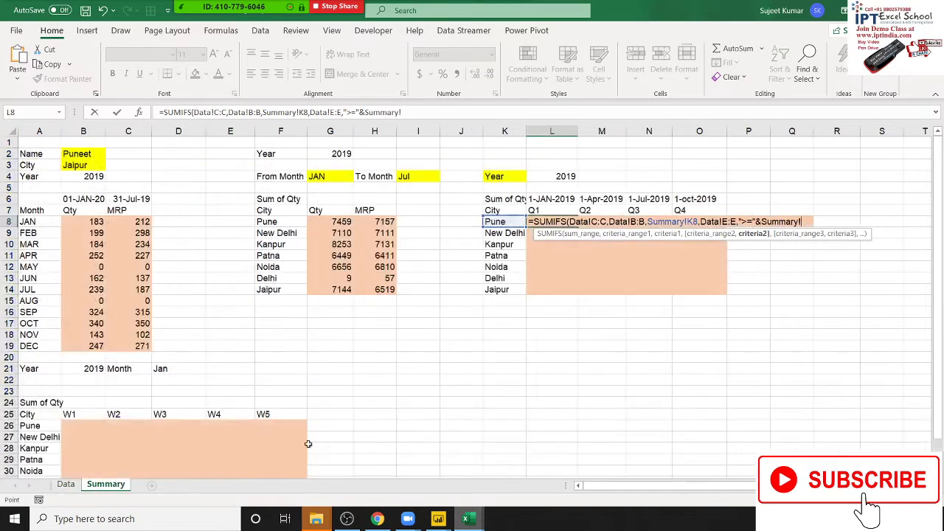
pyautogui.click(548, 201)
pyautogui.write(',')
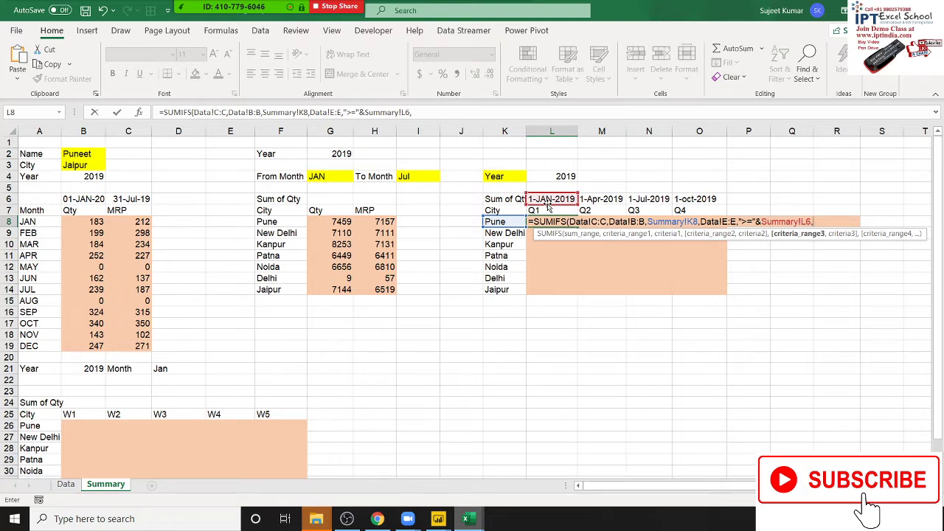
pyautogui.click(67, 484)
pyautogui.click(256, 133)
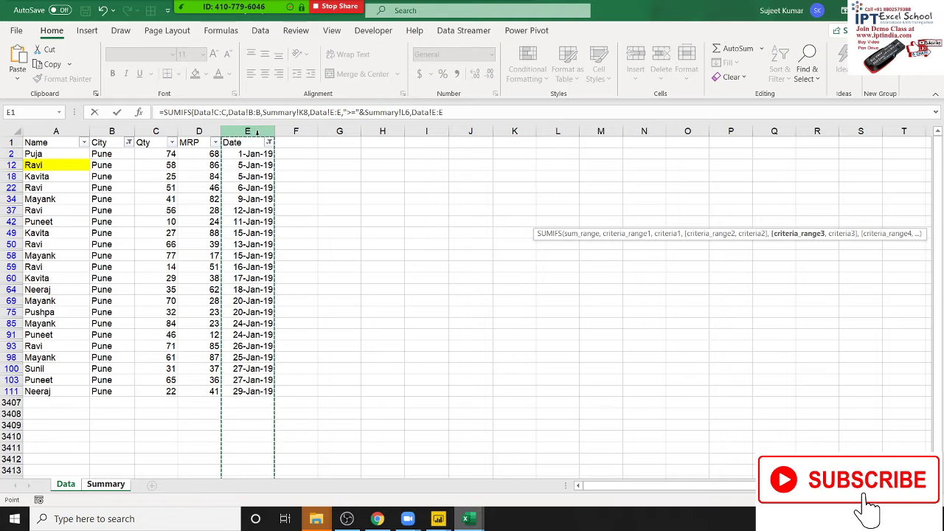
pyautogui.write(',"<="&')
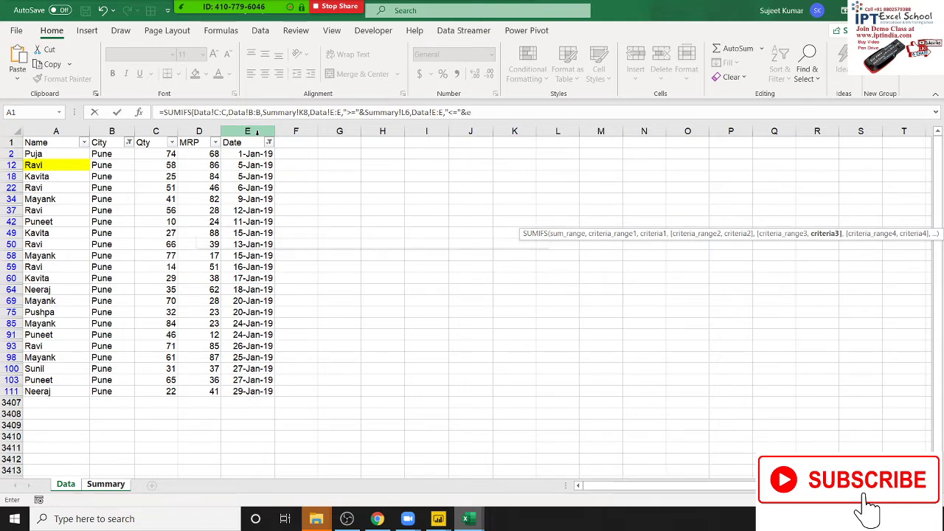
pyautogui.write('eo')
pyautogui.press('Tab')
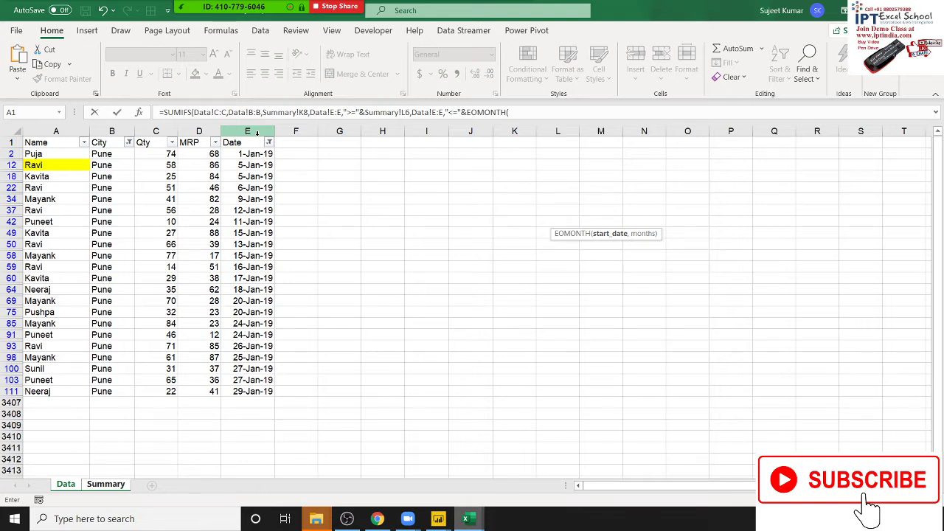
pyautogui.write('l6')
pyautogui.write(',')
pyautogui.write('2)')
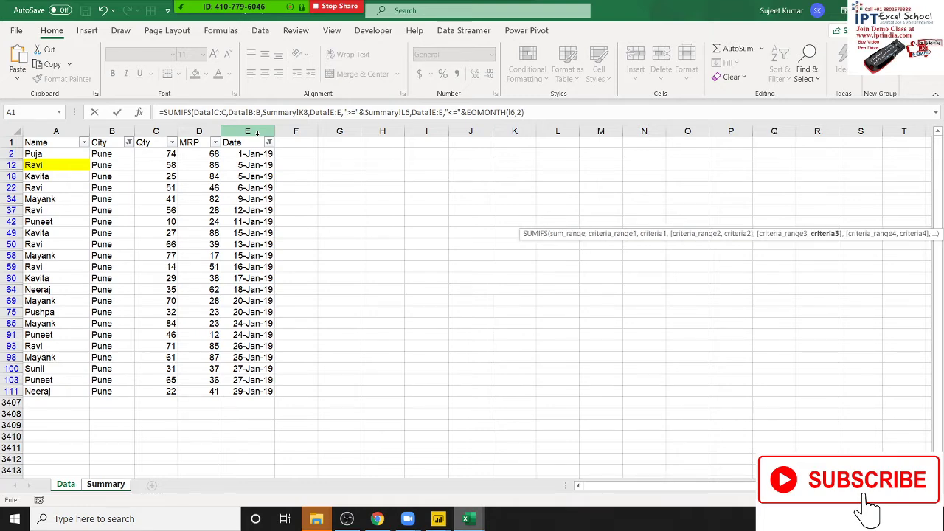
pyautogui.press('Return')
pyautogui.press('Return')
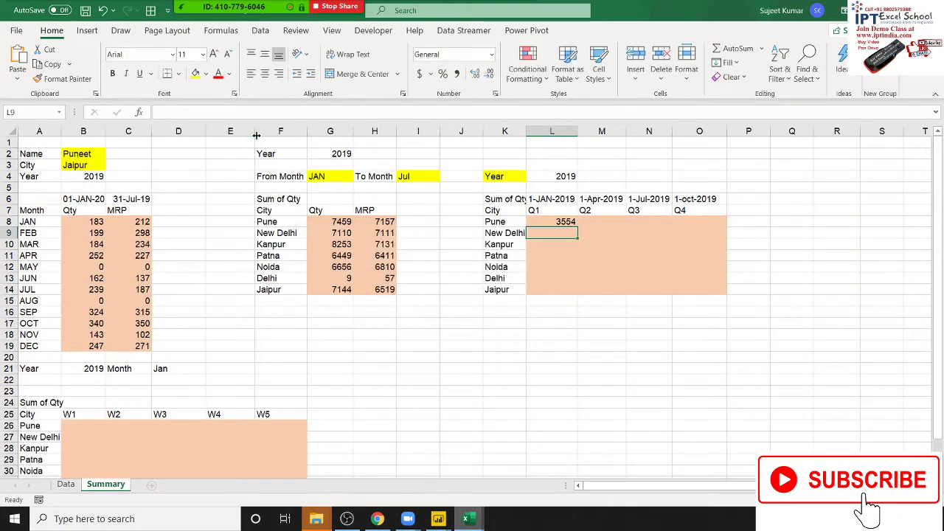
pyautogui.press('Up')
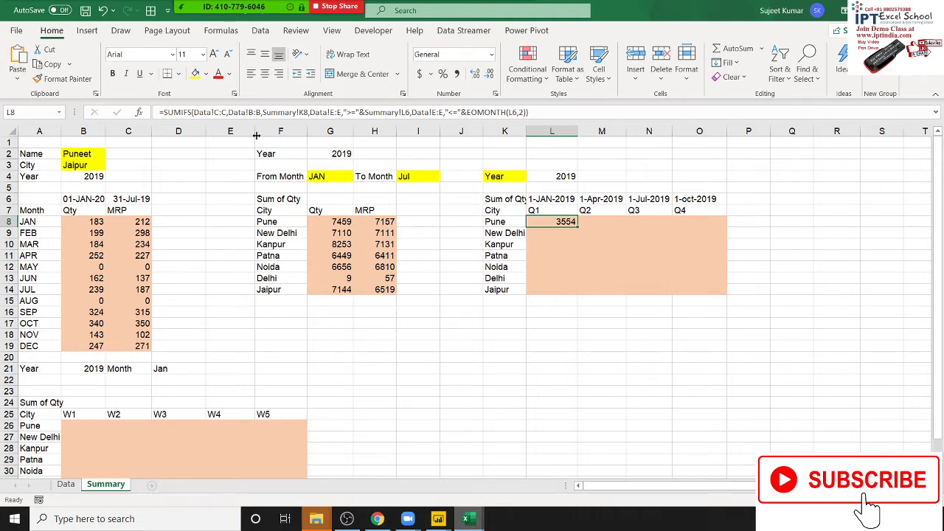
pyautogui.press('F2')
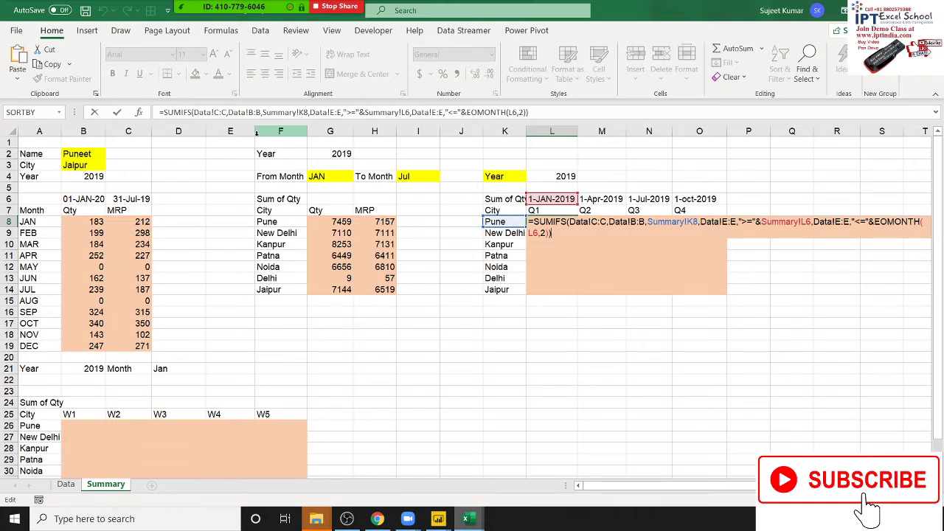
pyautogui.hotkey('ctrl', 'Return')
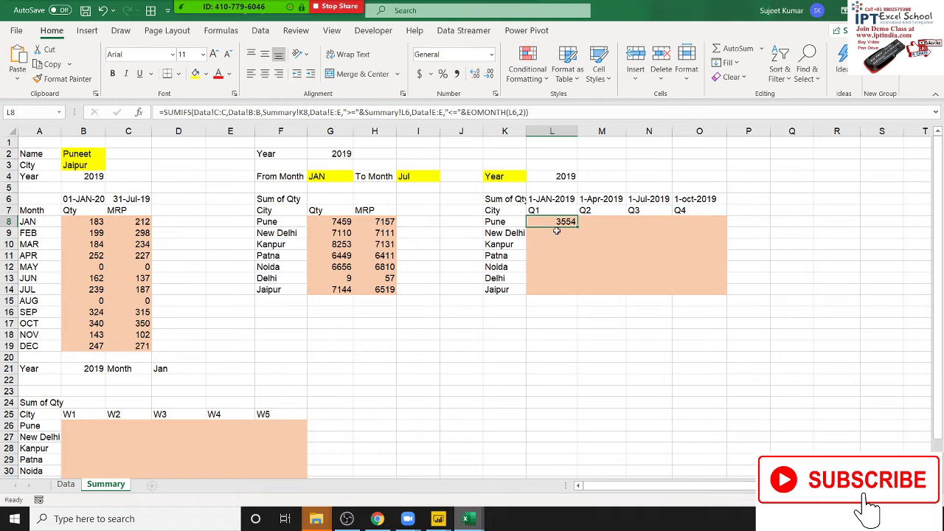
pyautogui.doubleClick(548, 198)
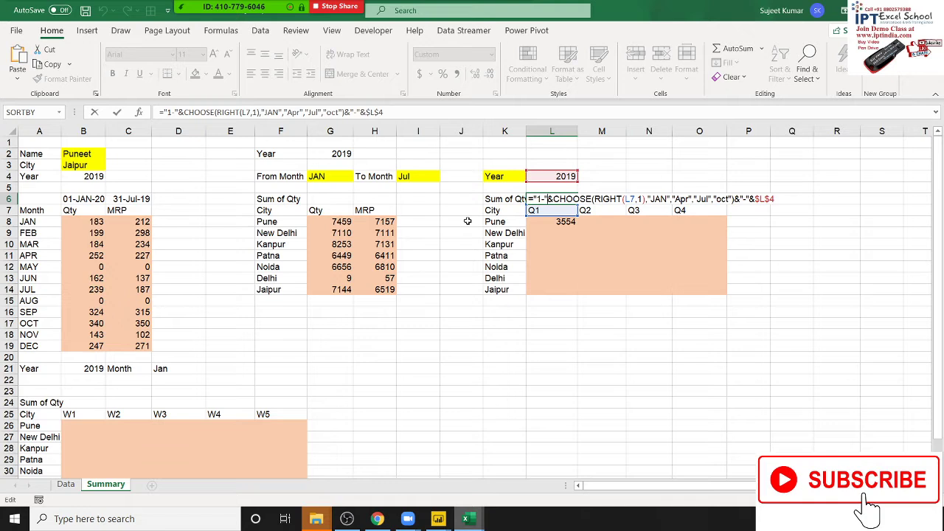
pyautogui.hotkey('ctrl', 'Return')
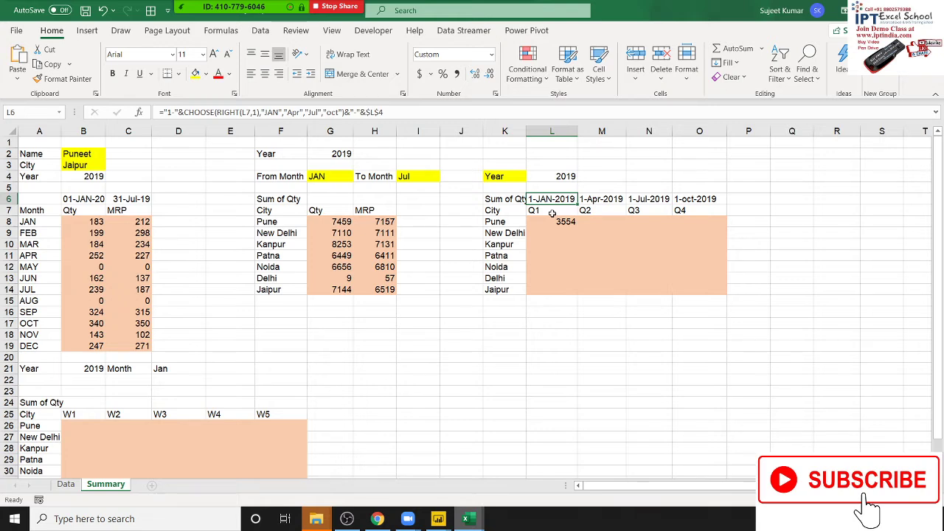
pyautogui.click(591, 201)
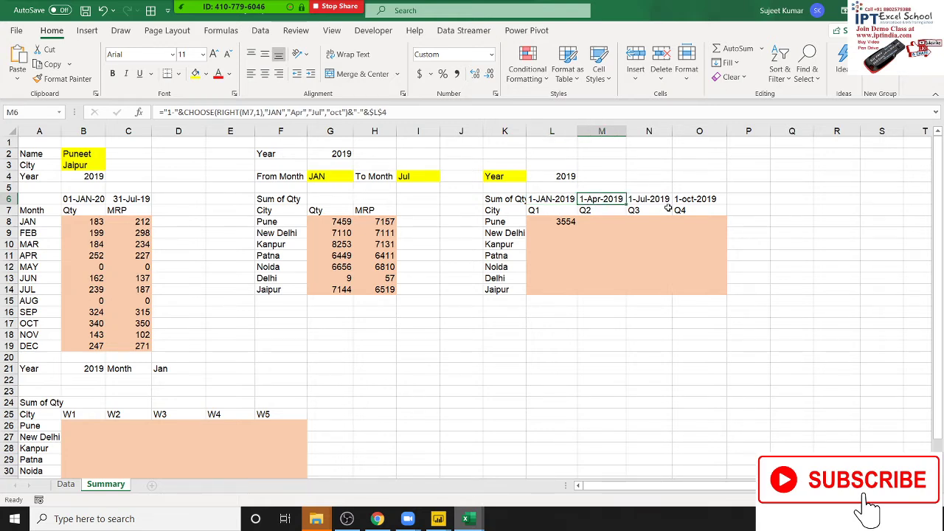
pyautogui.click(652, 199)
pyautogui.click(682, 199)
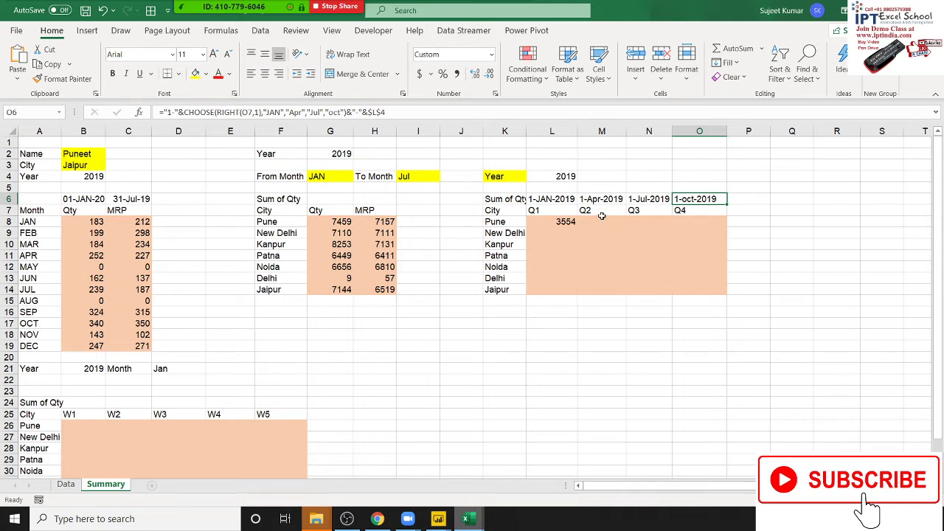
pyautogui.press('Left')
pyautogui.press('Left')
pyautogui.press('Left')
pyautogui.doubleClick(557, 223)
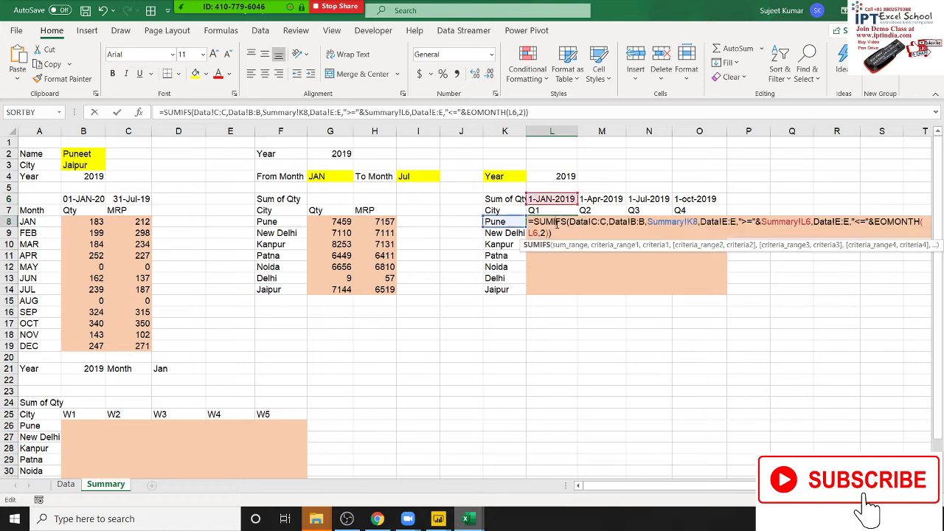
pyautogui.click(634, 221)
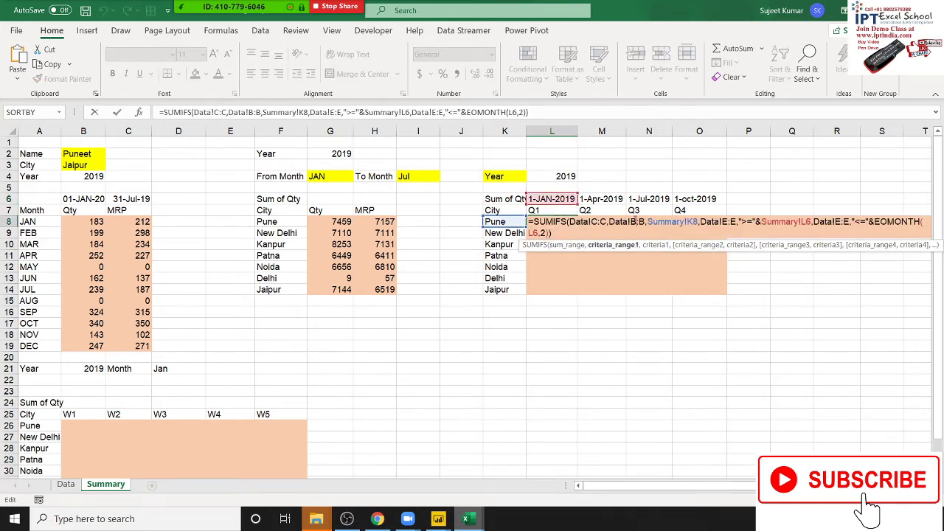
pyautogui.click(729, 223)
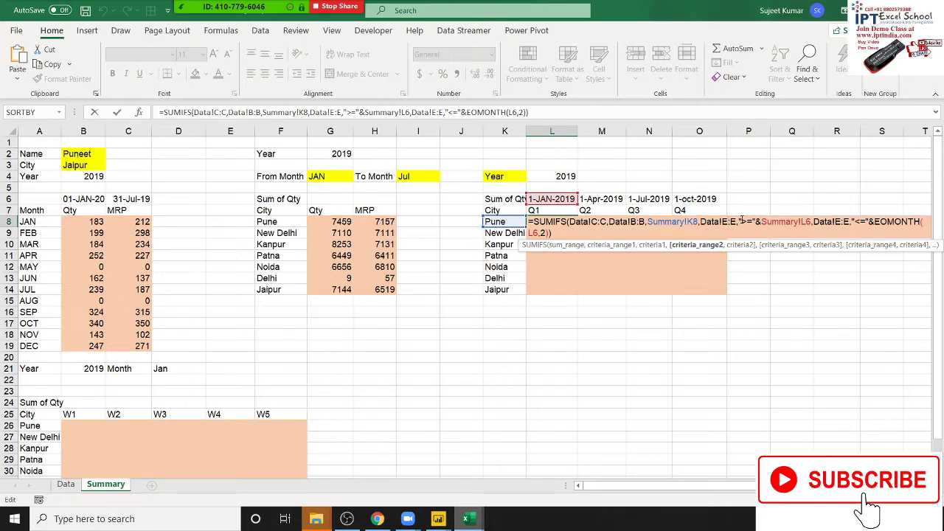
pyautogui.moveTo(738, 222); pyautogui.dragTo(811, 221)
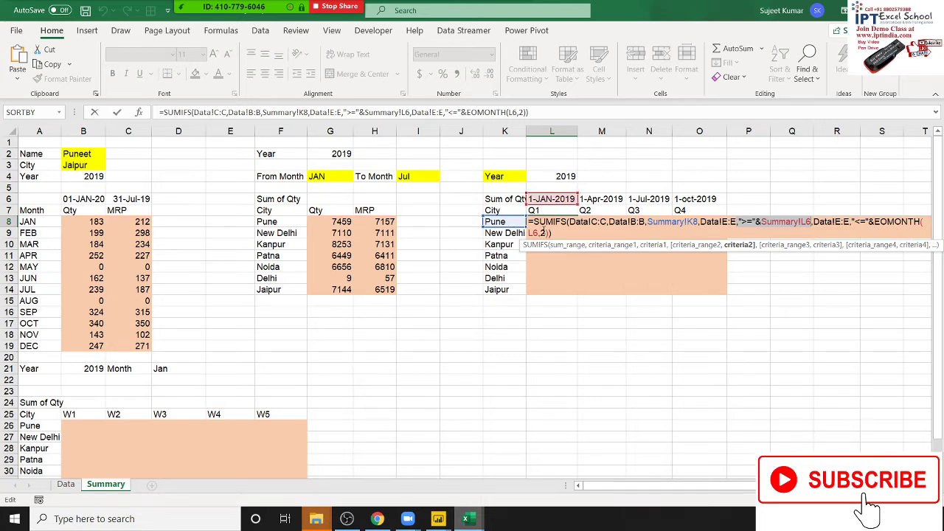
pyautogui.click(550, 233)
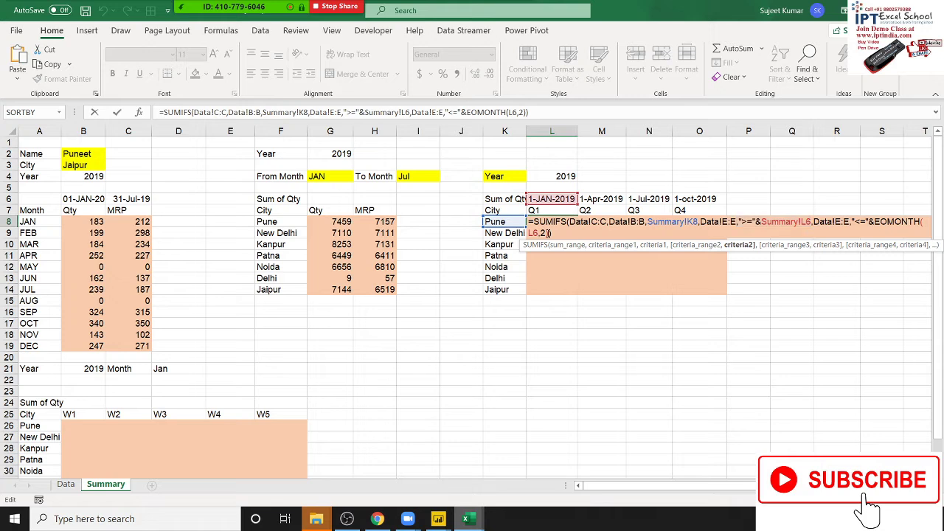
pyautogui.click(536, 233)
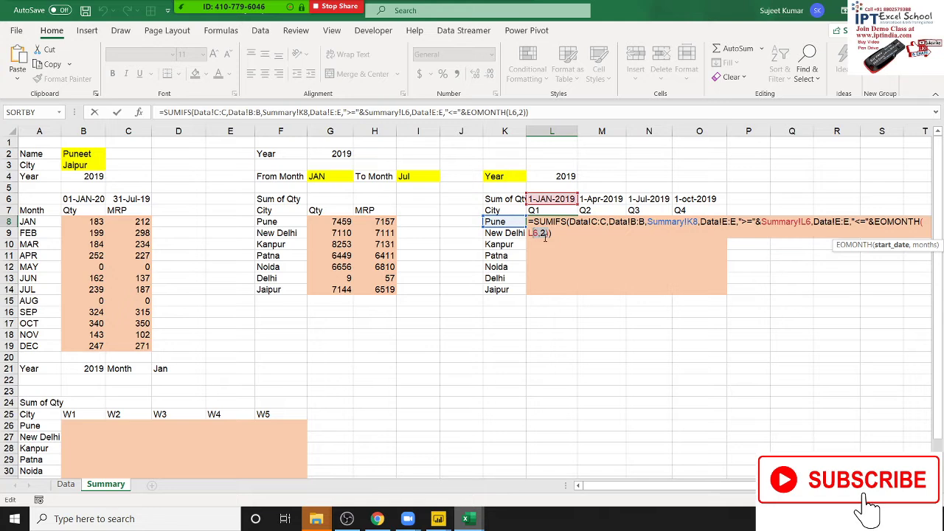
pyautogui.click(543, 233)
pyautogui.moveTo(875, 222); pyautogui.dragTo(901, 256)
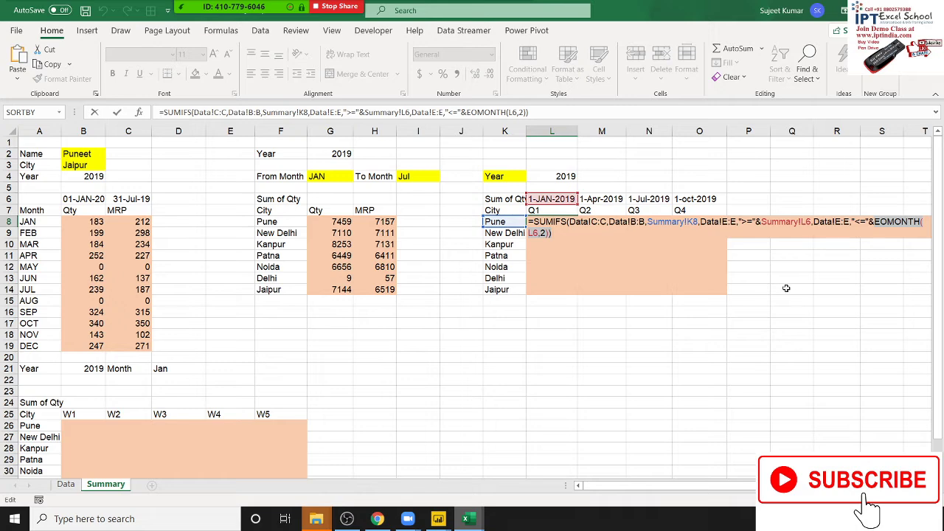
pyautogui.press('Return')
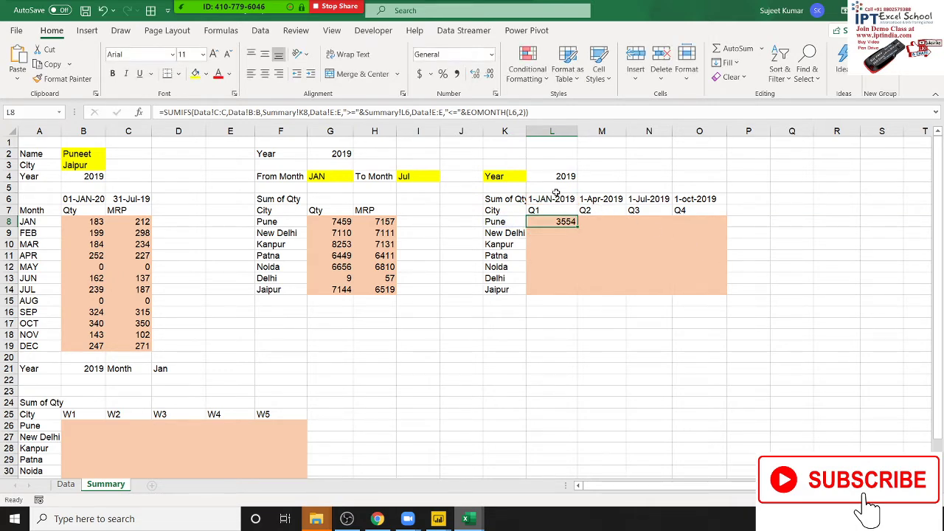
pyautogui.click(554, 191)
# Step: Enter a test formula =EOMONTH(L6,0) in L5
pyautogui.write('=eo')
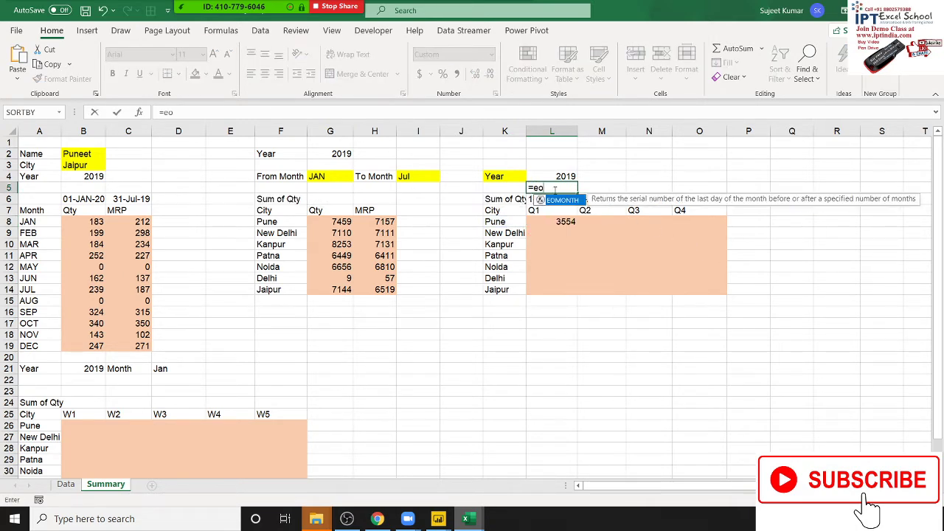
pyautogui.press('Tab')
pyautogui.press('Down')
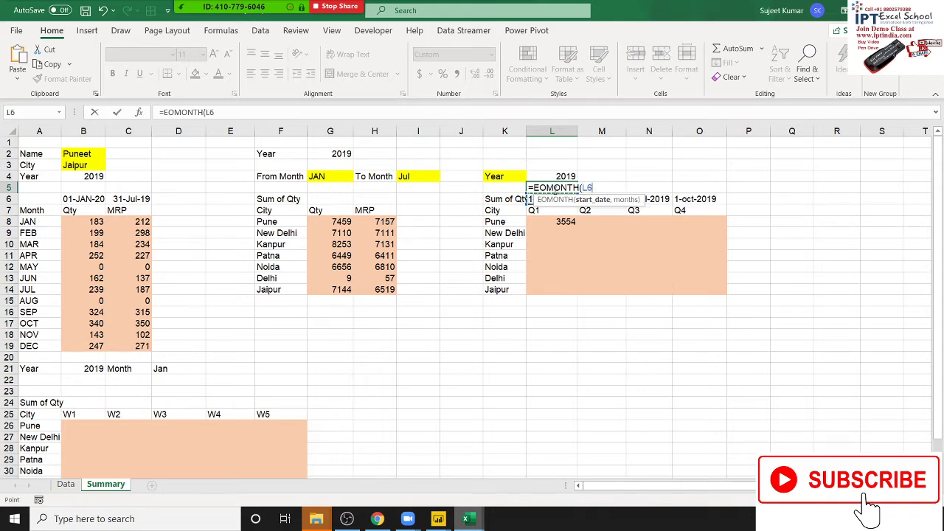
pyautogui.write(',0)')
pyautogui.press('Return')
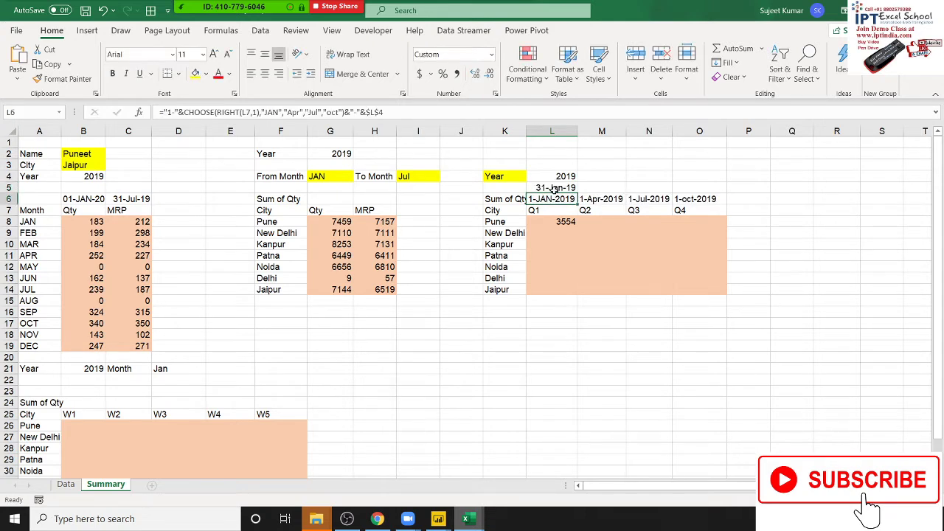
pyautogui.click(553, 189)
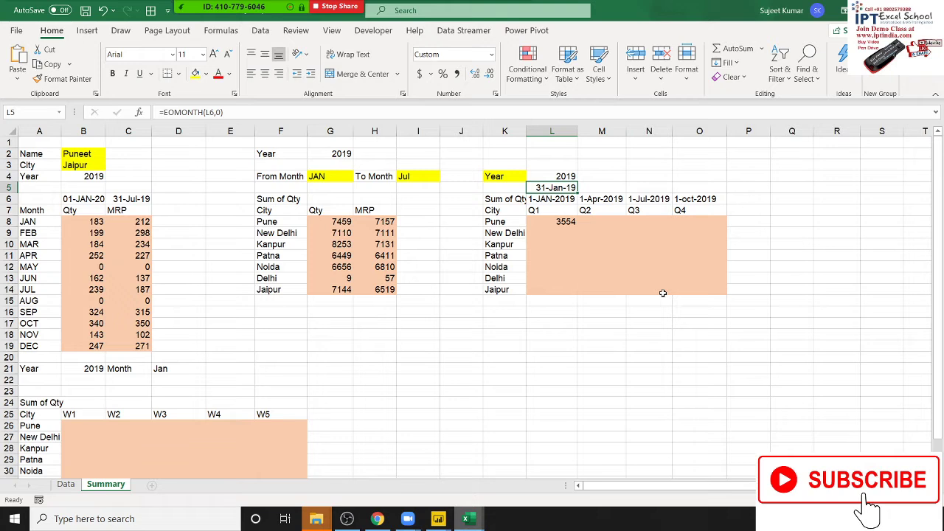
# Step: Change L5's EOMONTH month offset to 1, then 2, giving 31-Mar-19
pyautogui.click(218, 112)
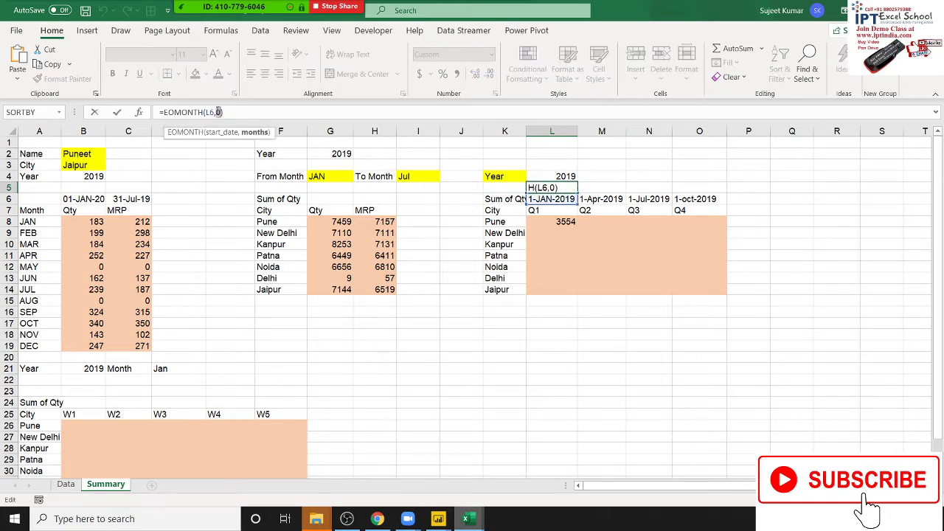
pyautogui.press('BackSpace')
pyautogui.write('1')
pyautogui.press('Return')
pyautogui.press('Up')
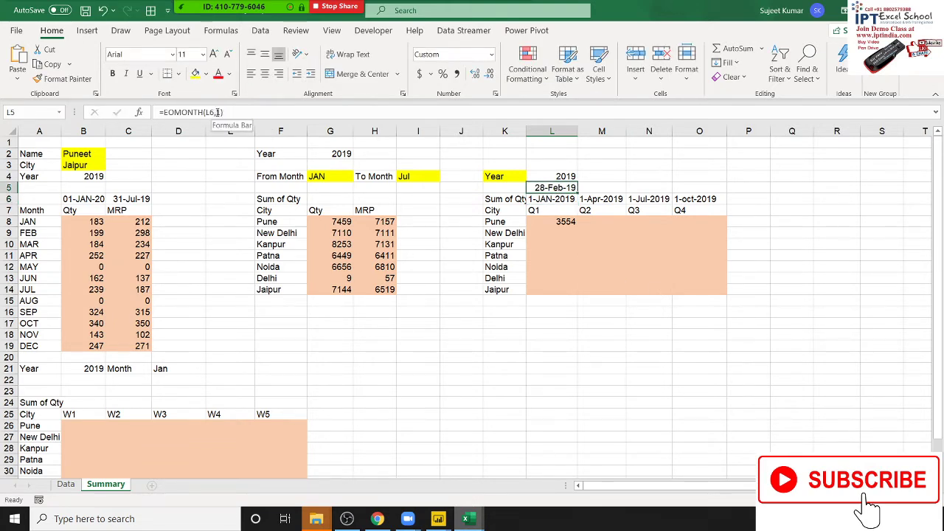
pyautogui.doubleClick(219, 112)
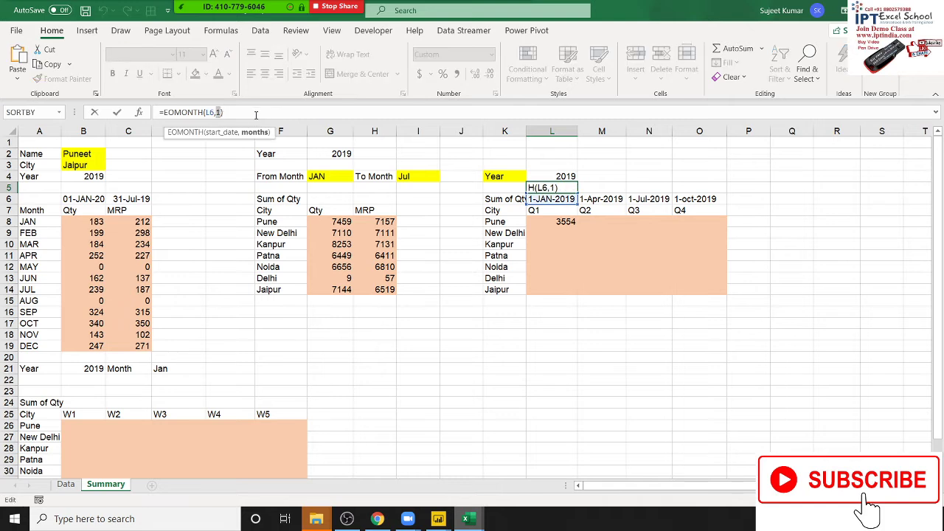
pyautogui.write('2')
pyautogui.press('Return')
pyautogui.press('Up')
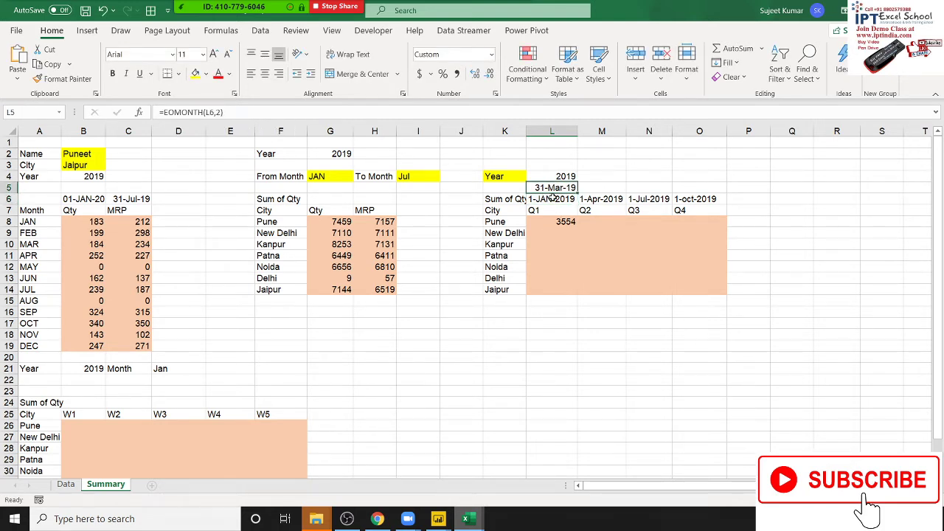
# Step: Review the Q1 start date in L6, the year 2019 in L4, and L5's formula
pyautogui.click(555, 199)
pyautogui.click(549, 180)
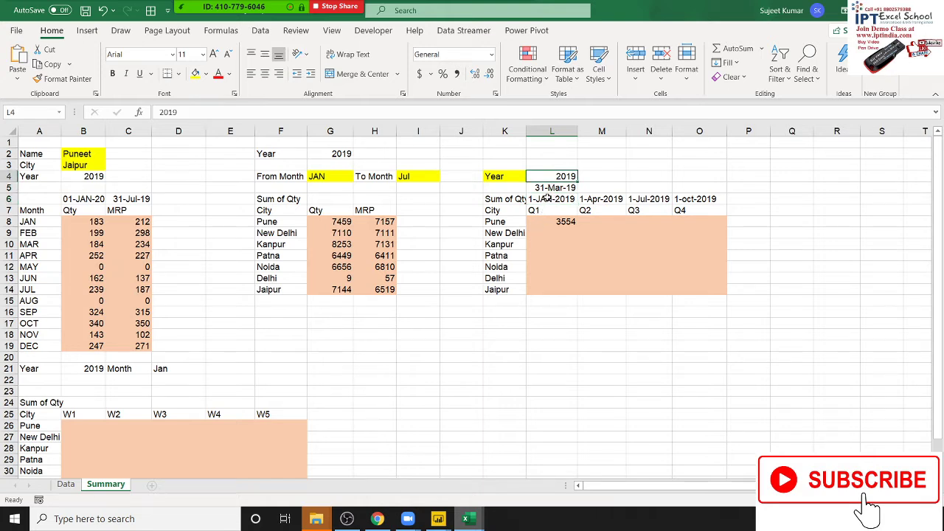
pyautogui.click(548, 198)
pyautogui.click(544, 189)
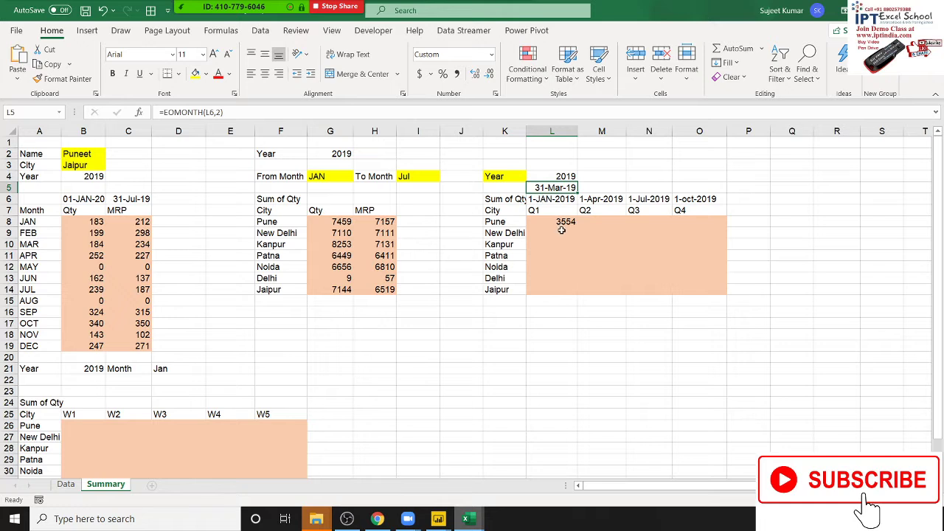
pyautogui.doubleClick(563, 222)
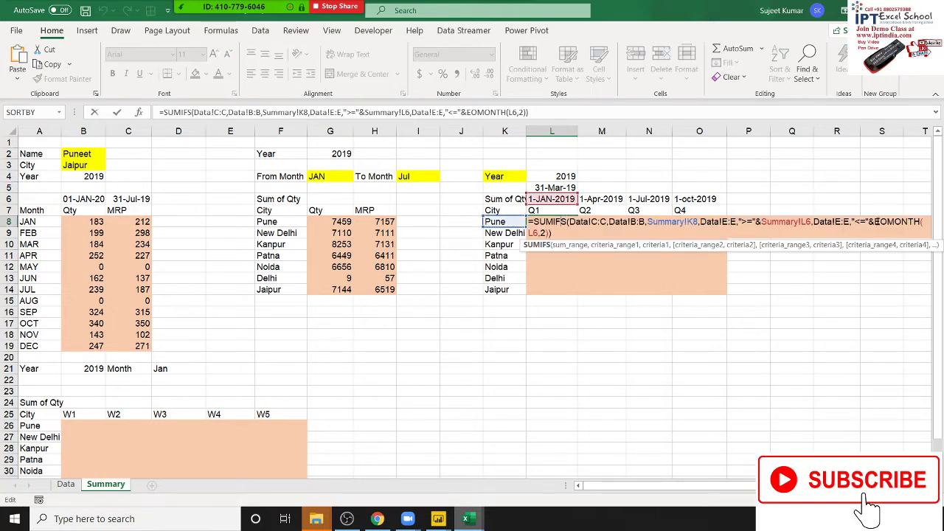
pyautogui.moveTo(876, 222); pyautogui.dragTo(864, 250)
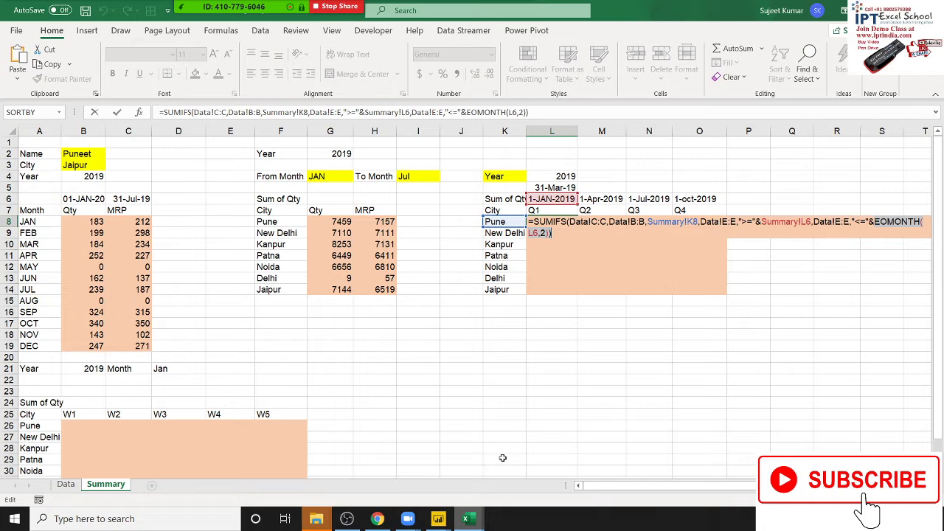
pyautogui.press('Return')
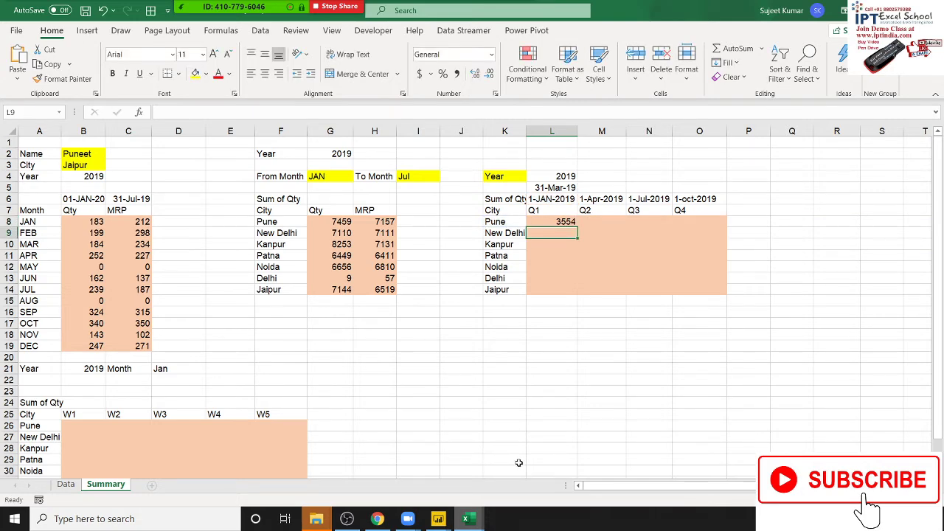
# Step: Enter =RIGHT(B25,1) in B24 above the W1 heading
pyautogui.scroll(-1, 295, 455)
pyautogui.scroll(-1, 184, 436)
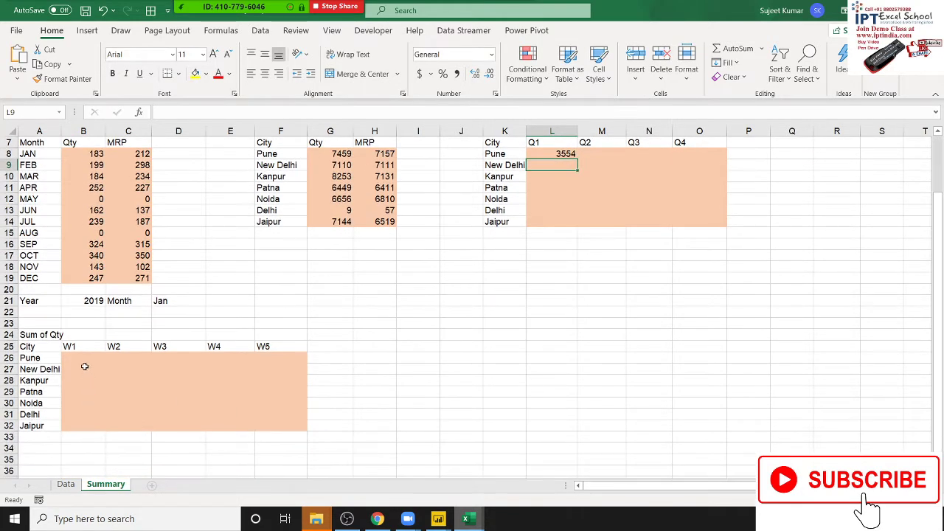
pyautogui.moveTo(74, 346); pyautogui.dragTo(256, 363)
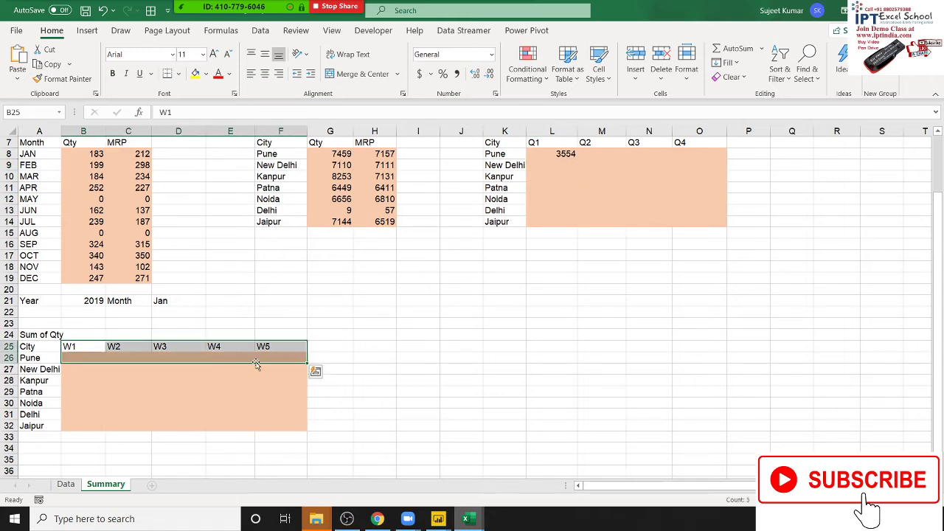
pyautogui.click(83, 336)
pyautogui.write('=r')
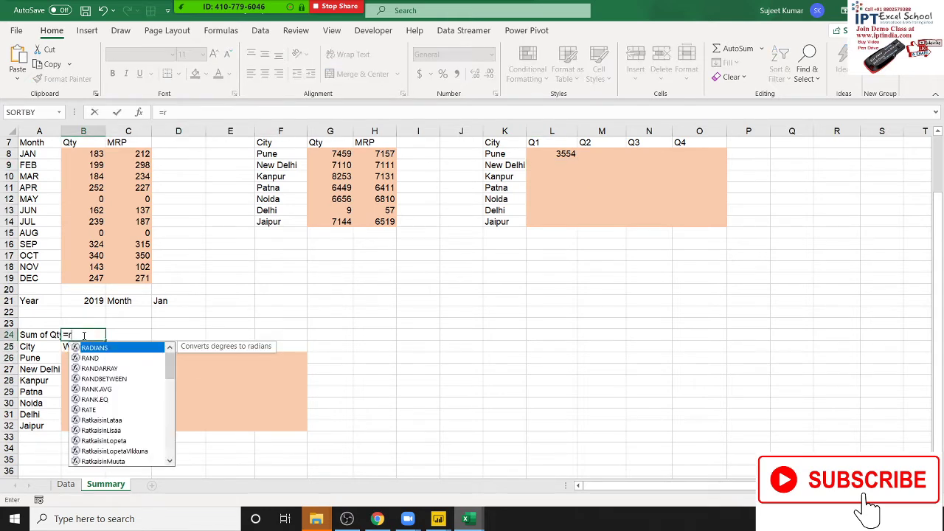
pyautogui.write('i')
pyautogui.press('Tab')
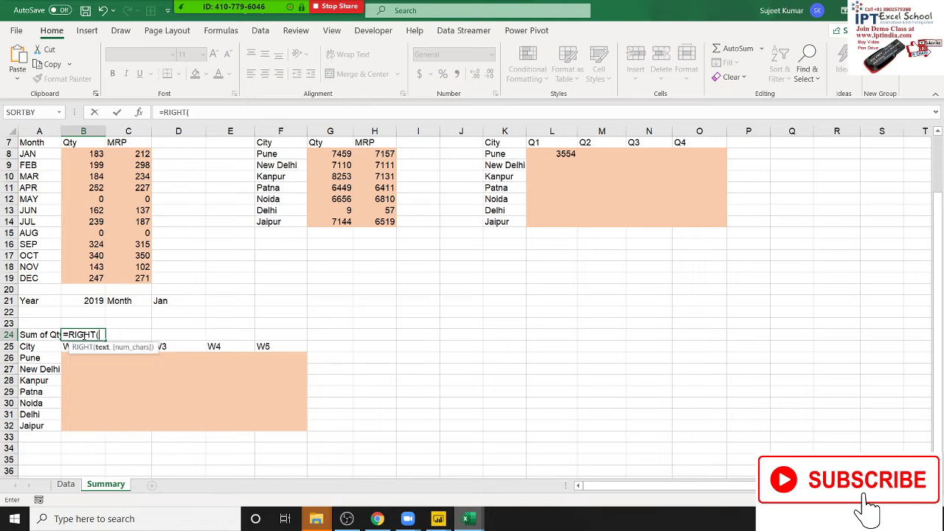
pyautogui.write('B25,1')
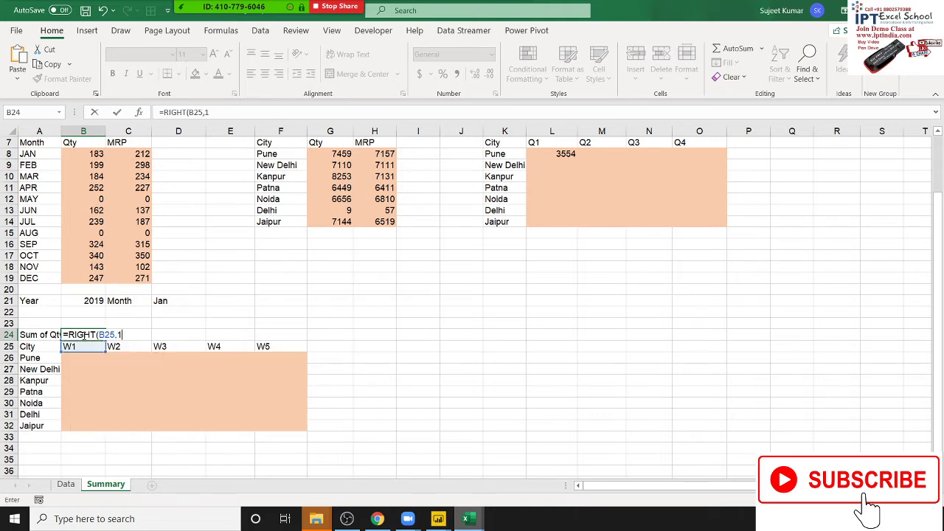
pyautogui.press('Return')
# Step: Copy the week-number formula across to F24 and check the copies above W2 and W3
pyautogui.click(95, 333)
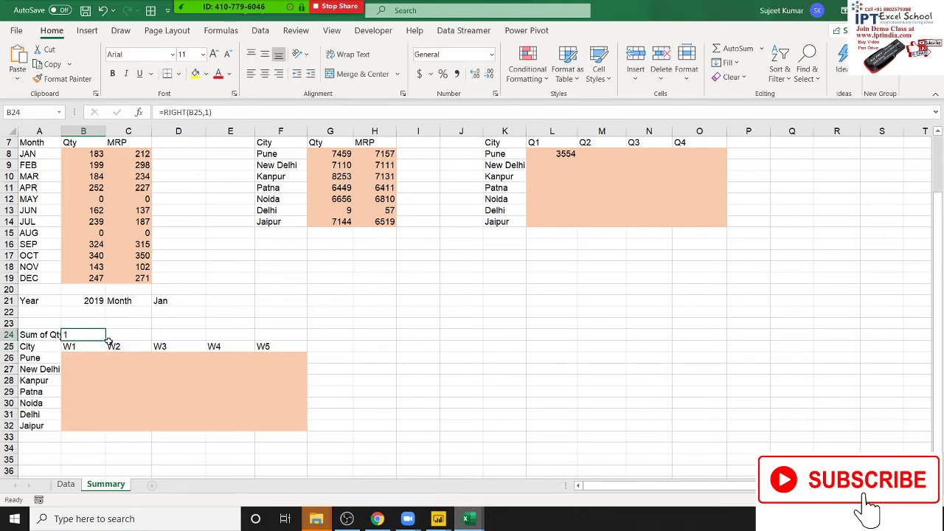
pyautogui.moveTo(107, 340); pyautogui.dragTo(259, 341)
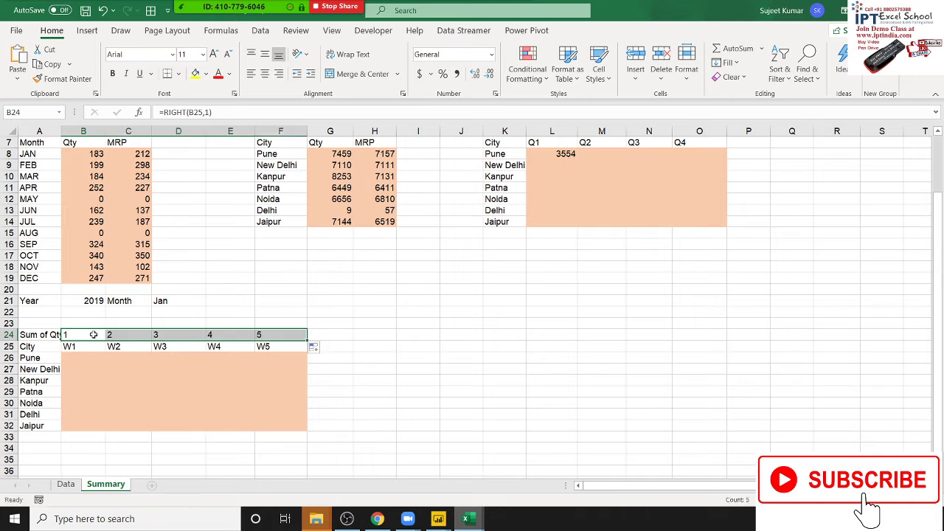
pyautogui.click(94, 334)
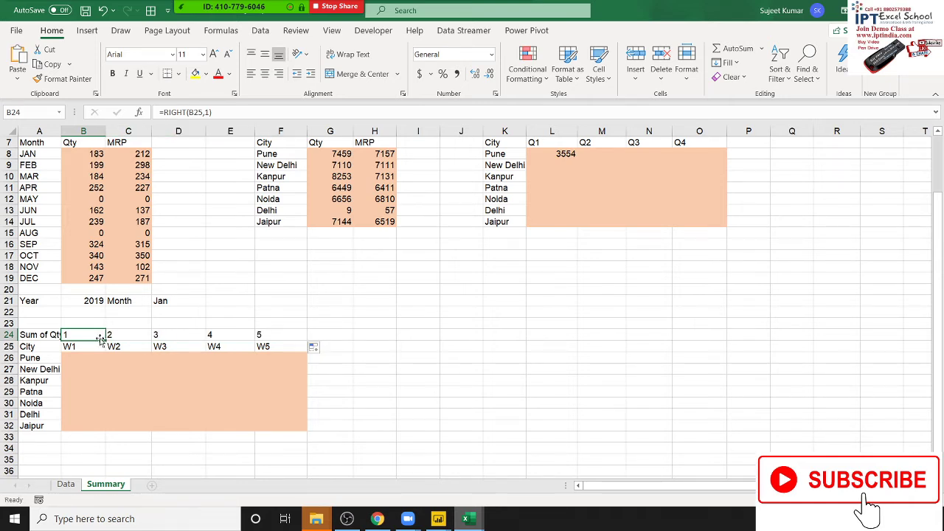
pyautogui.click(123, 337)
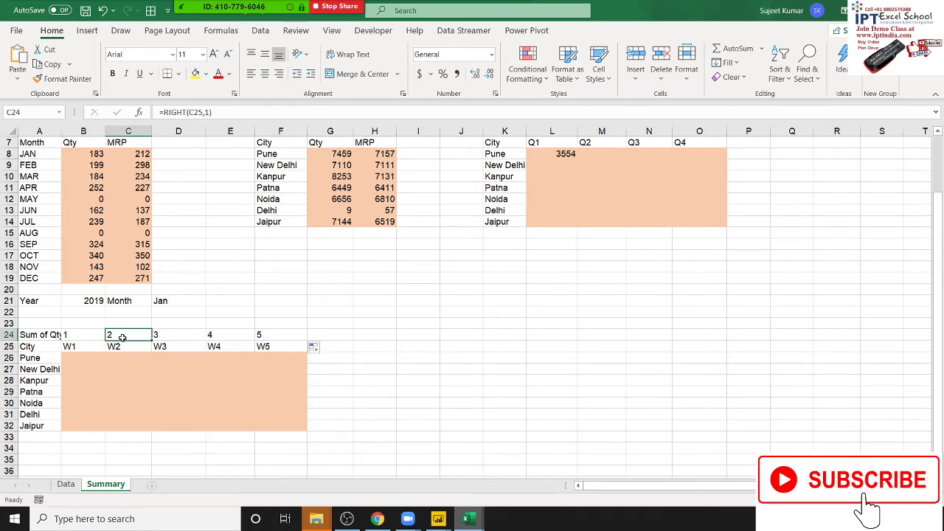
pyautogui.click(165, 338)
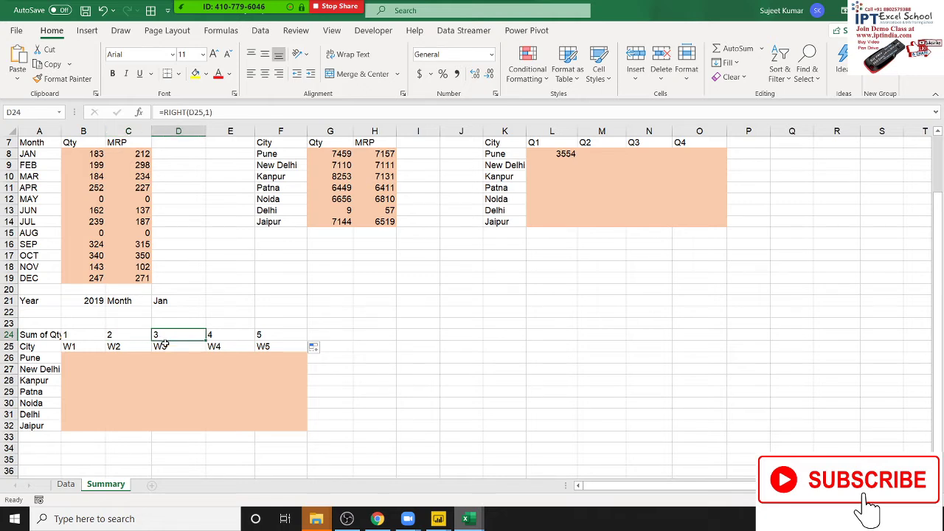
pyautogui.click(70, 338)
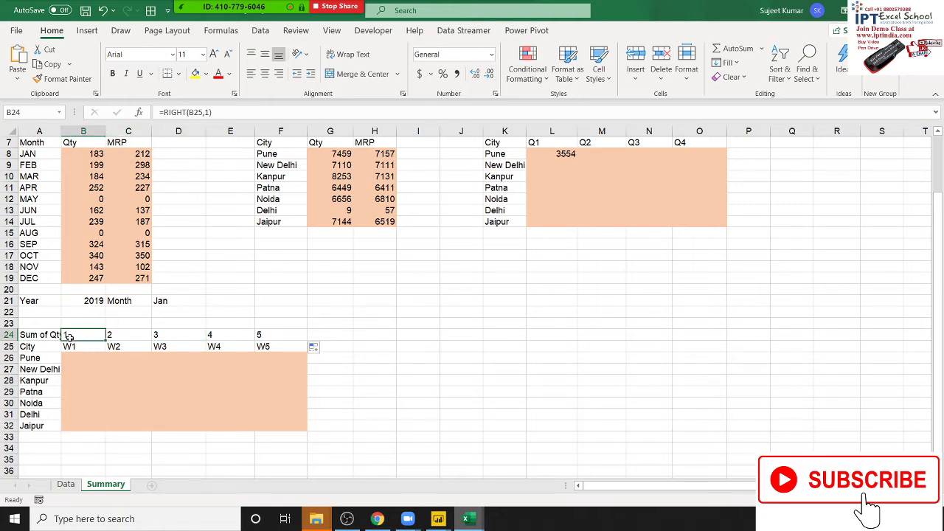
pyautogui.click(225, 112)
# Step: Extend B24 to =RIGHT(B25,1)*7-6 and fill it across the week cells
pyautogui.write('*')
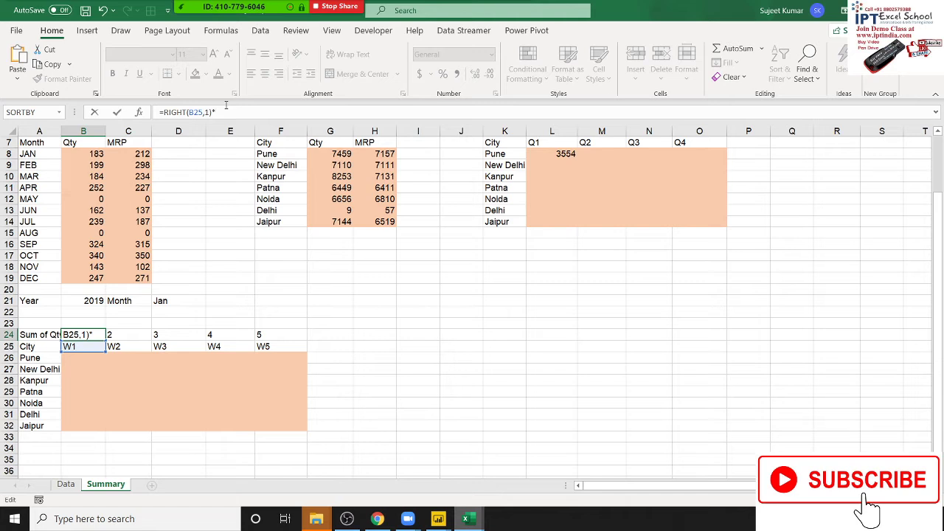
pyautogui.write('7-')
pyautogui.write('6')
pyautogui.hotkey('ctrl', 'Return')
pyautogui.hotkey('shift', 'Right')
pyautogui.hotkey('shift', 'Right')
pyautogui.hotkey('shift', 'Right')
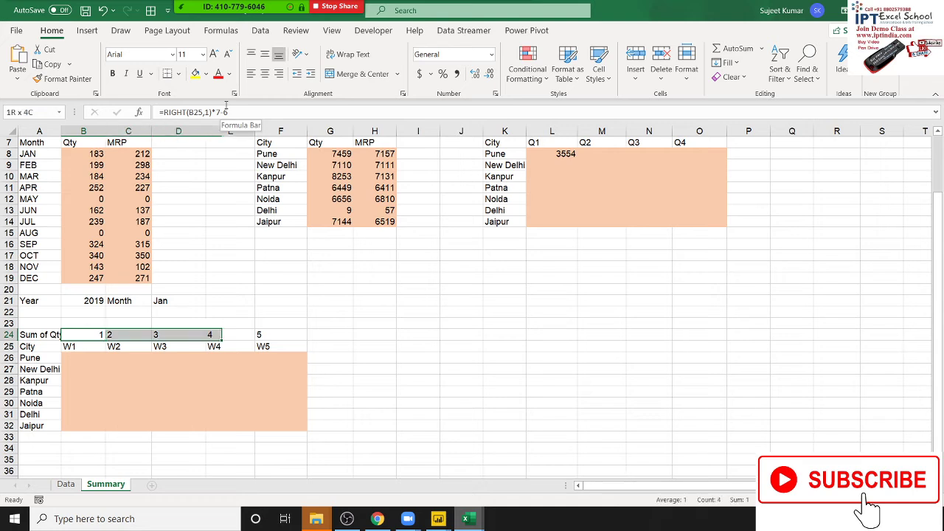
pyautogui.hotkey('shift', 'Right')
pyautogui.hotkey('ctrl', 'r')
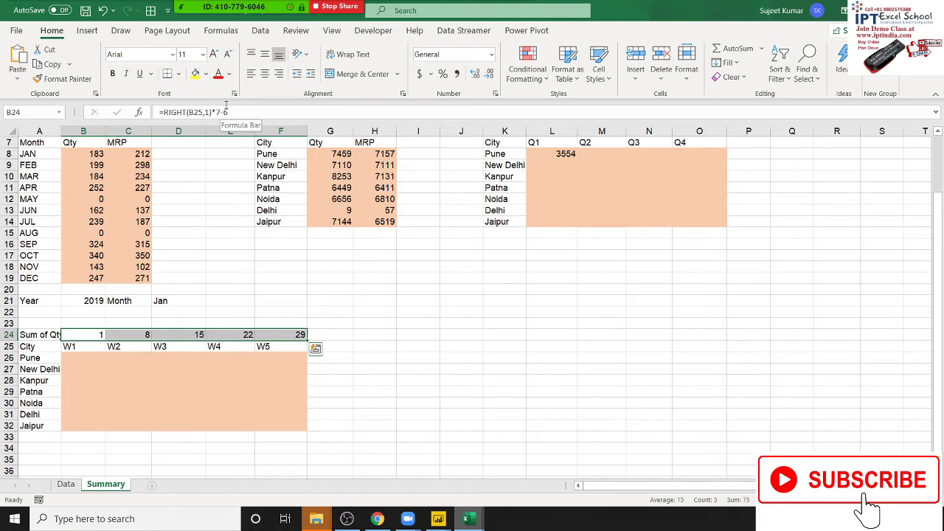
# Step: Review the start-day formulas above W1–W5, giving 1, 8, 15, 22, 29
pyautogui.click(194, 303)
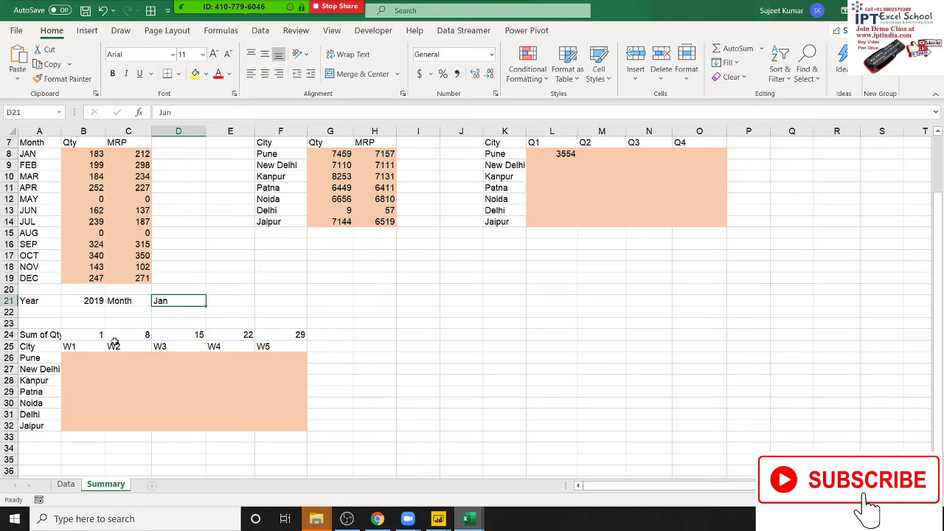
pyautogui.click(98, 336)
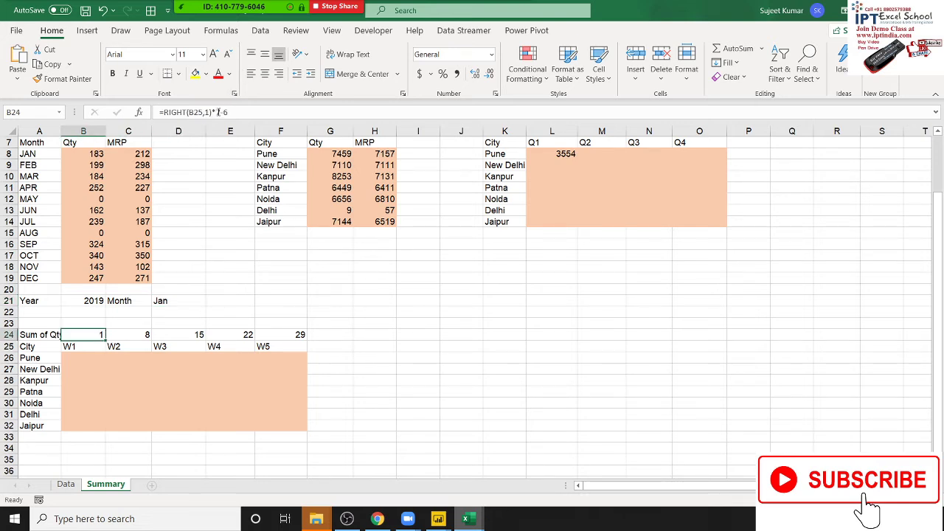
pyautogui.click(140, 335)
pyautogui.click(174, 335)
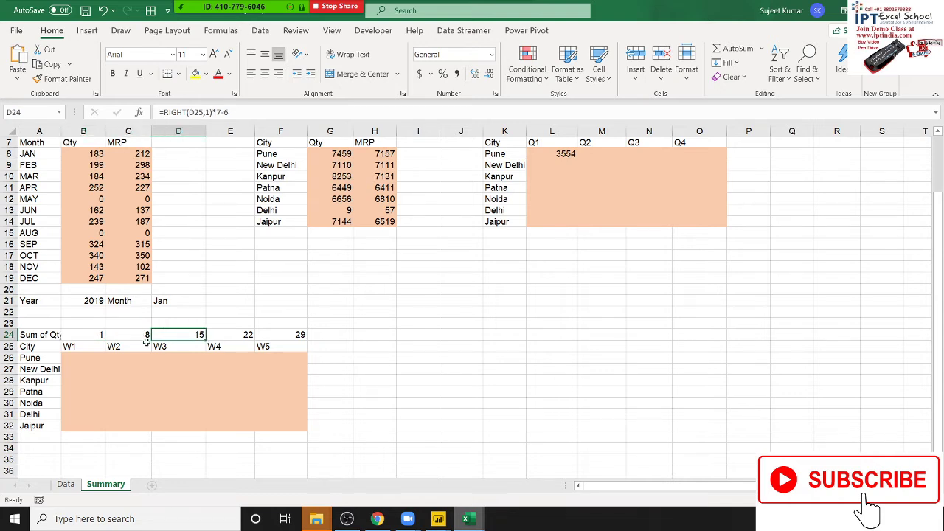
pyautogui.click(102, 335)
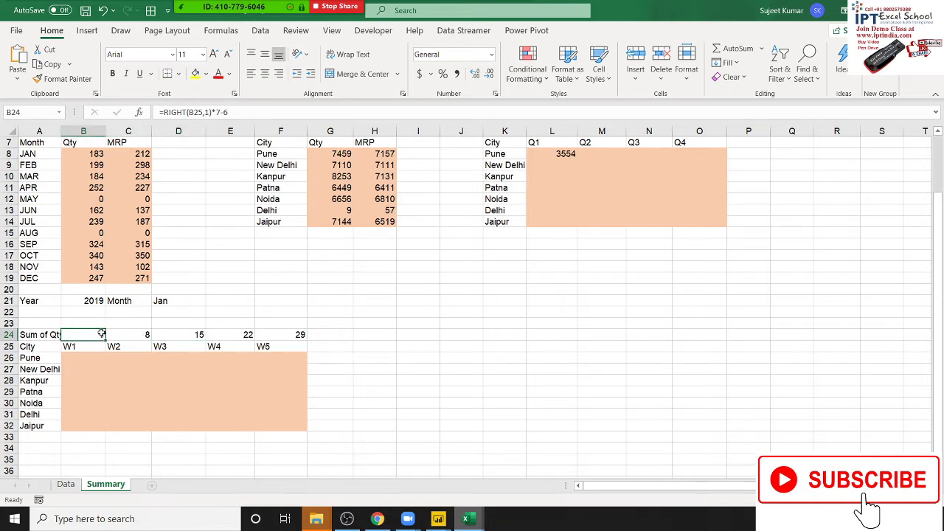
pyautogui.click(147, 334)
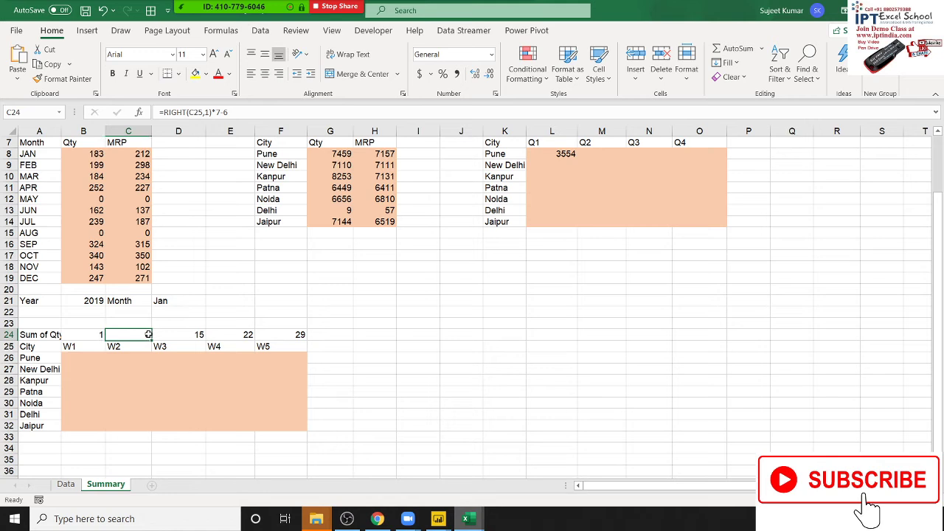
pyautogui.click(172, 334)
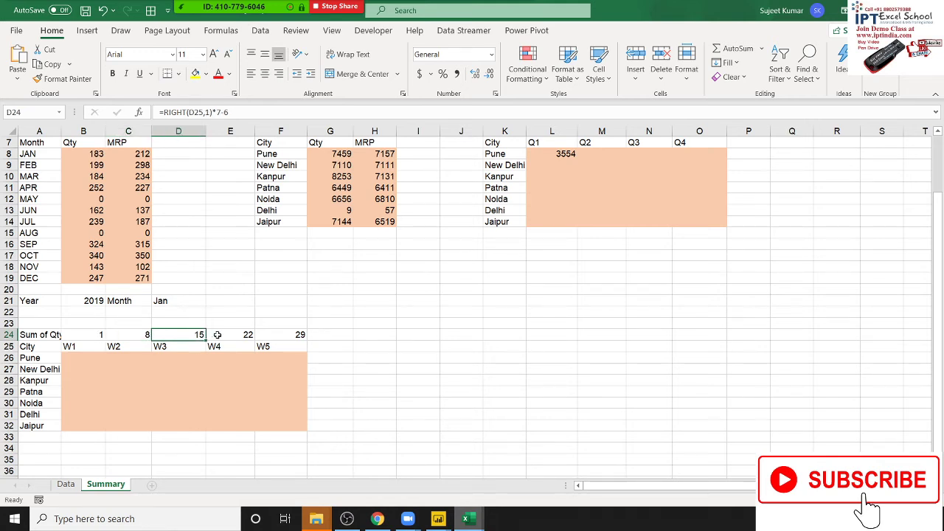
pyautogui.click(224, 334)
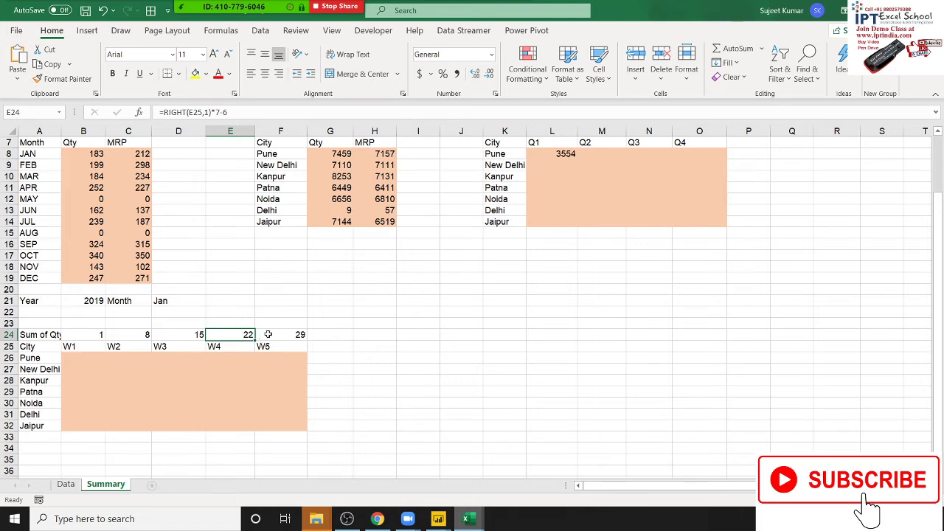
pyautogui.click(268, 334)
pyautogui.click(249, 338)
pyautogui.click(279, 336)
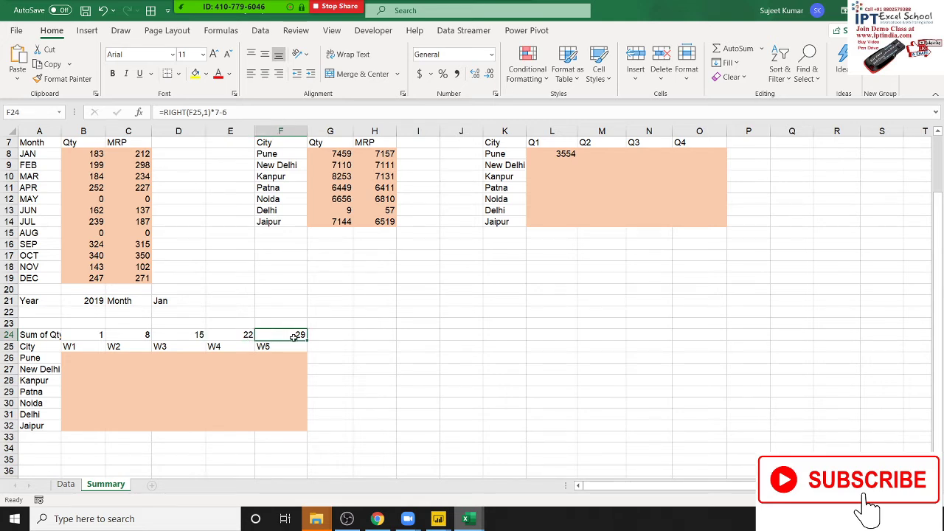
pyautogui.press('Left')
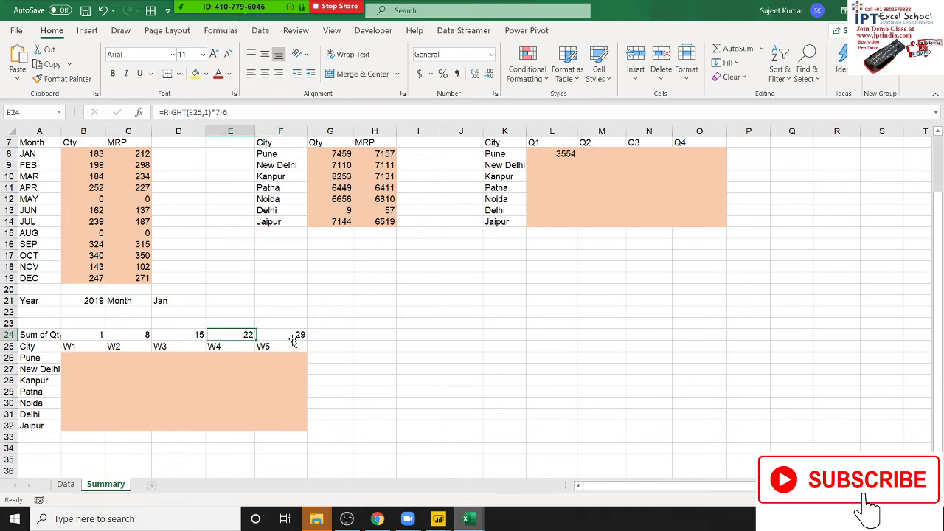
pyautogui.press('Left')
pyautogui.press('Left')
pyautogui.press('Left')
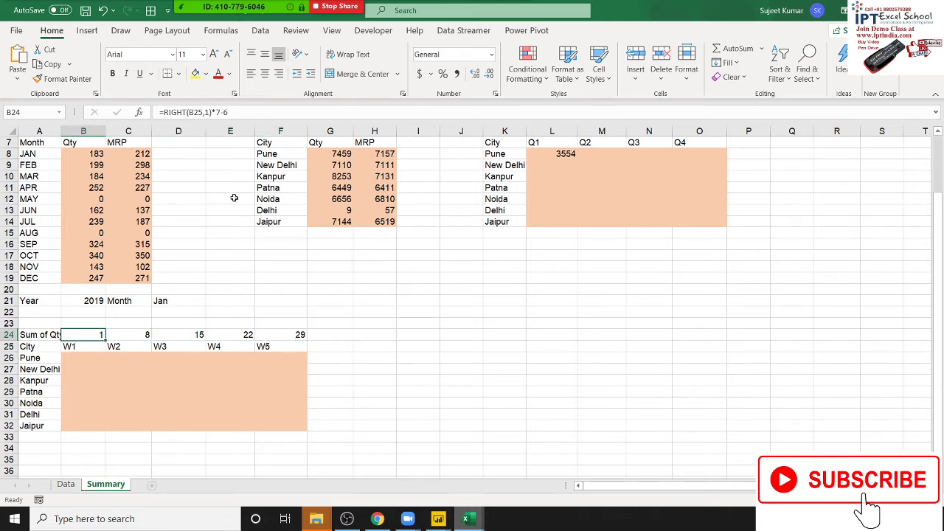
pyautogui.click(163, 112)
# Step: Enter =1&"-"&D21&"-"&B21 in E21 so it shows 1-Jan-2019
pyautogui.press('Return')
pyautogui.click(222, 301)
pyautogui.write('=1')
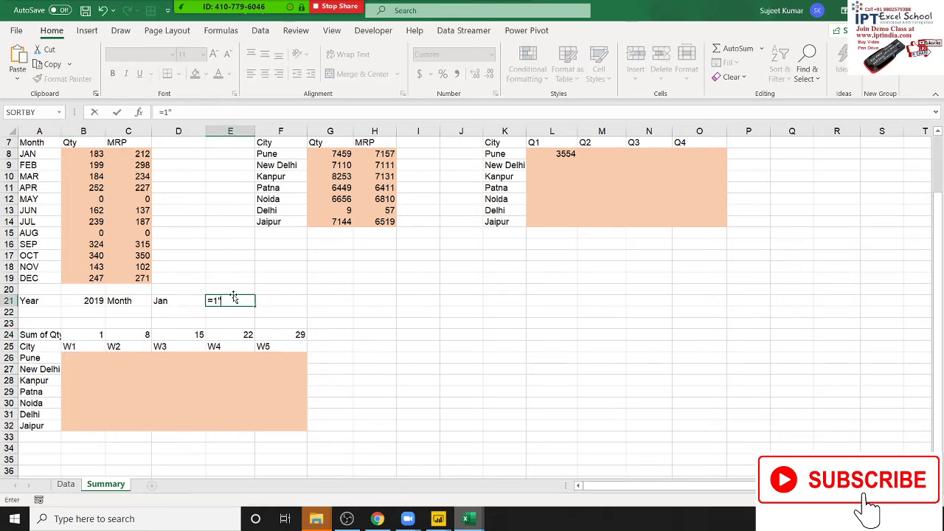
pyautogui.write('&"-"')
pyautogui.write('&')
pyautogui.click(94, 301)
pyautogui.write('&"-"')
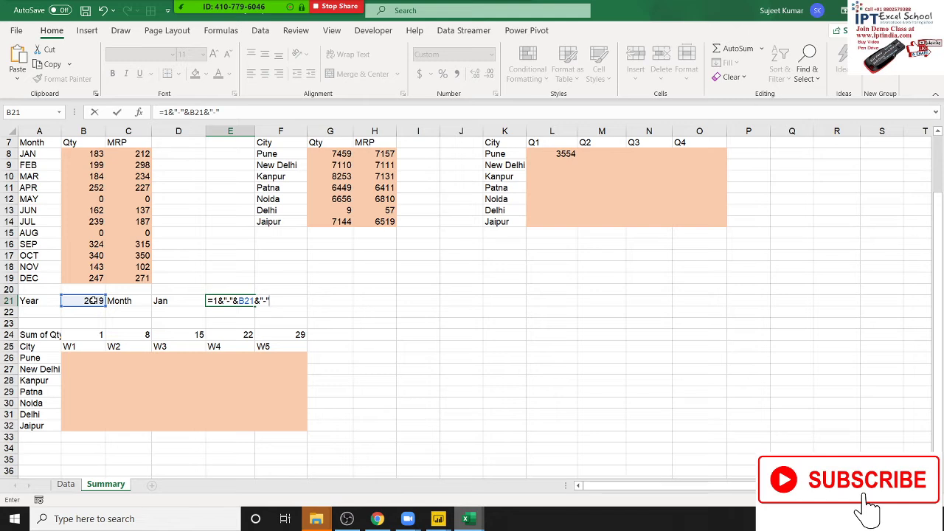
pyautogui.press('BackSpace')
pyautogui.press('BackSpace')
pyautogui.press('BackSpace')
pyautogui.press('BackSpace')
pyautogui.press('BackSpace')
pyautogui.press('BackSpace')
pyautogui.press('BackSpace')
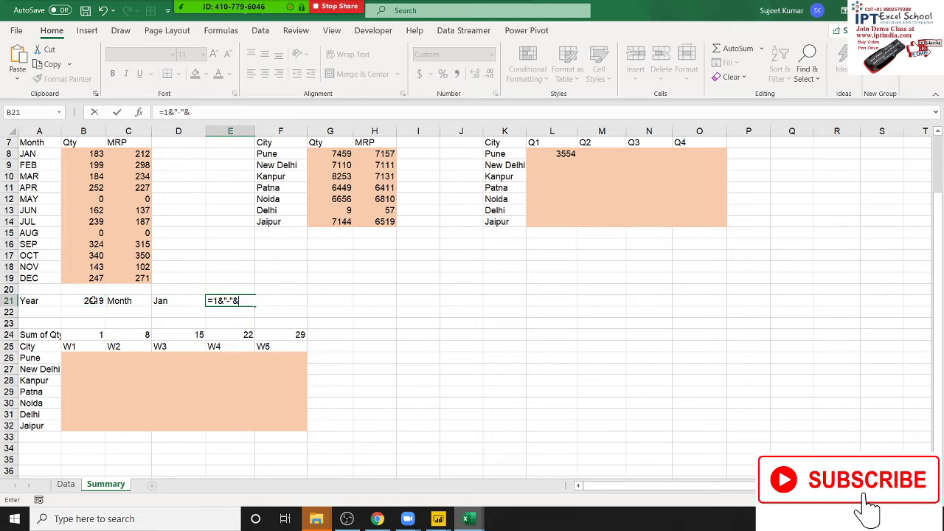
pyautogui.click(169, 300)
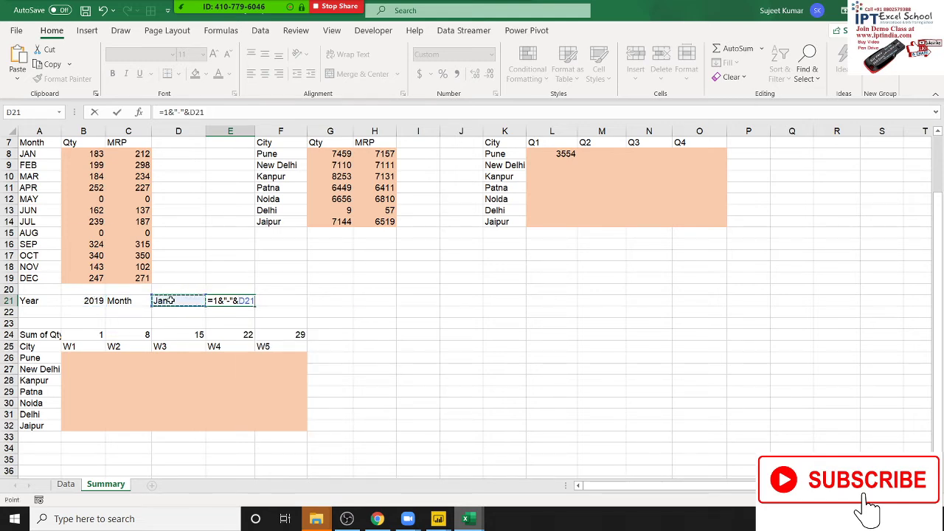
pyautogui.write('&"-"')
pyautogui.write('&')
pyautogui.click(101, 302)
pyautogui.press('Return')
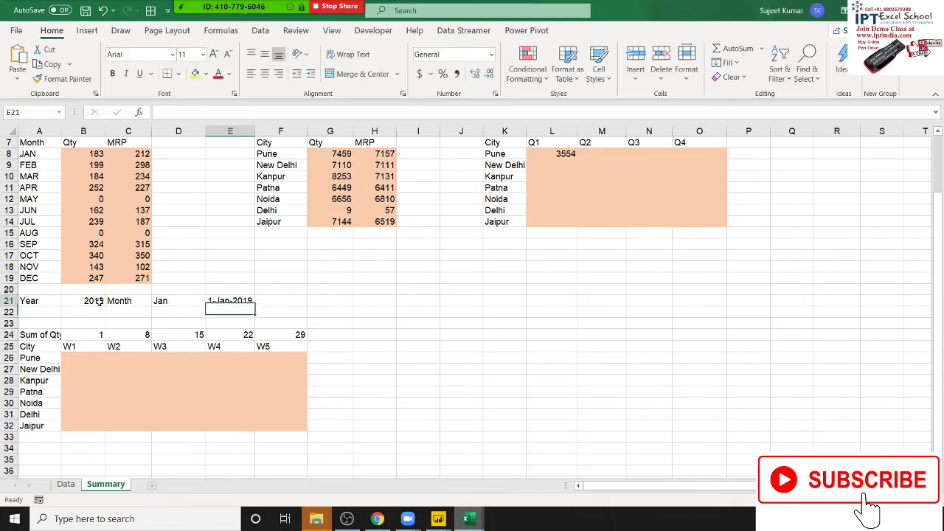
# Step: Check the W1–W5 day-number cells in row 24
pyautogui.press('Up')
pyautogui.click(97, 335)
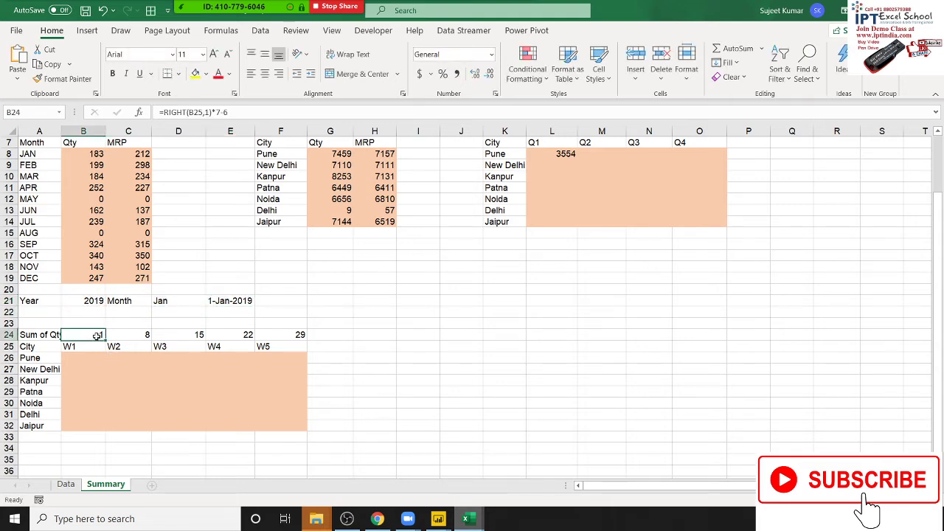
pyautogui.click(125, 336)
pyautogui.click(181, 336)
pyautogui.click(240, 336)
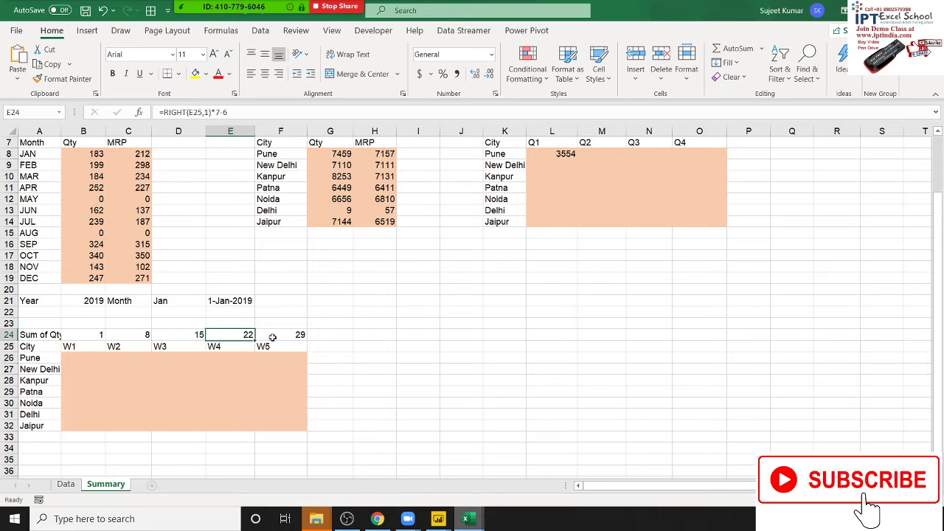
pyautogui.click(272, 337)
pyautogui.click(96, 339)
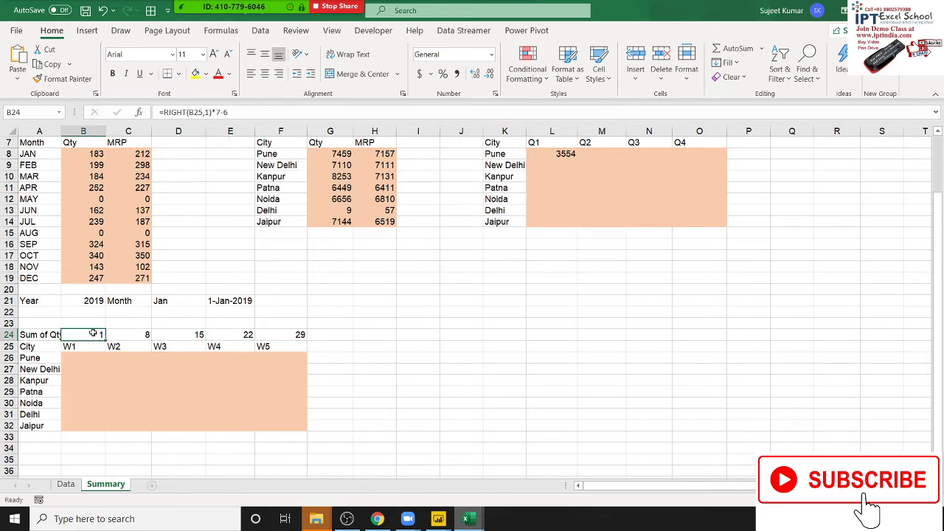
# Step: Enter =E21+B24-1 in B23 for W1's week-start date
pyautogui.click(90, 322)
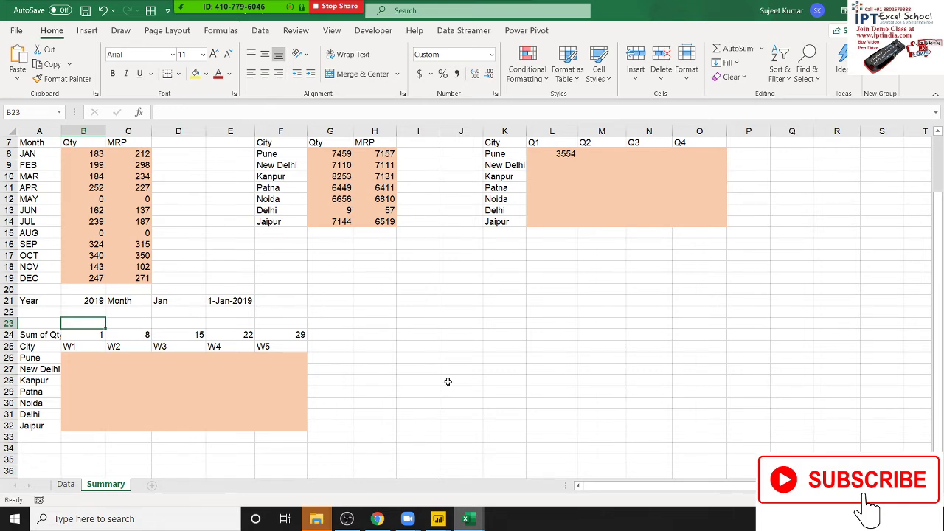
pyautogui.write('=')
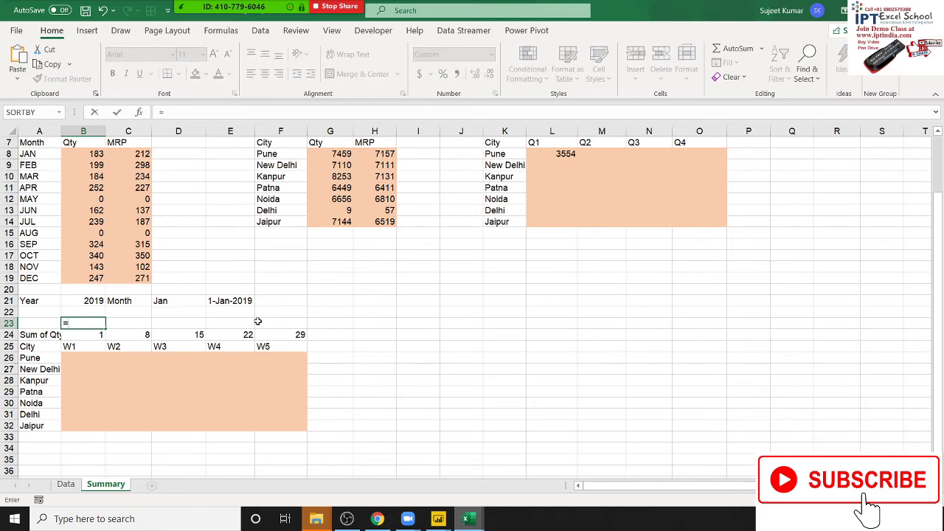
pyautogui.click(224, 301)
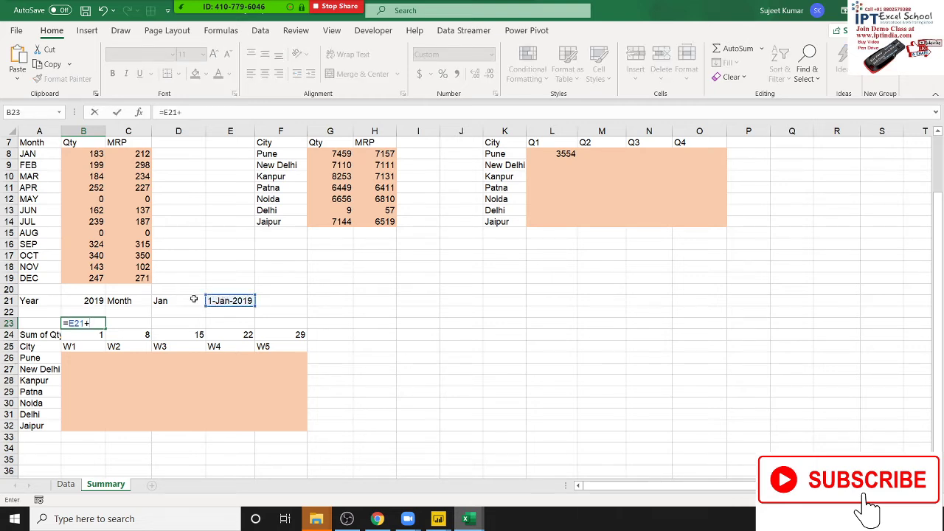
pyautogui.click(101, 335)
pyautogui.press('Return')
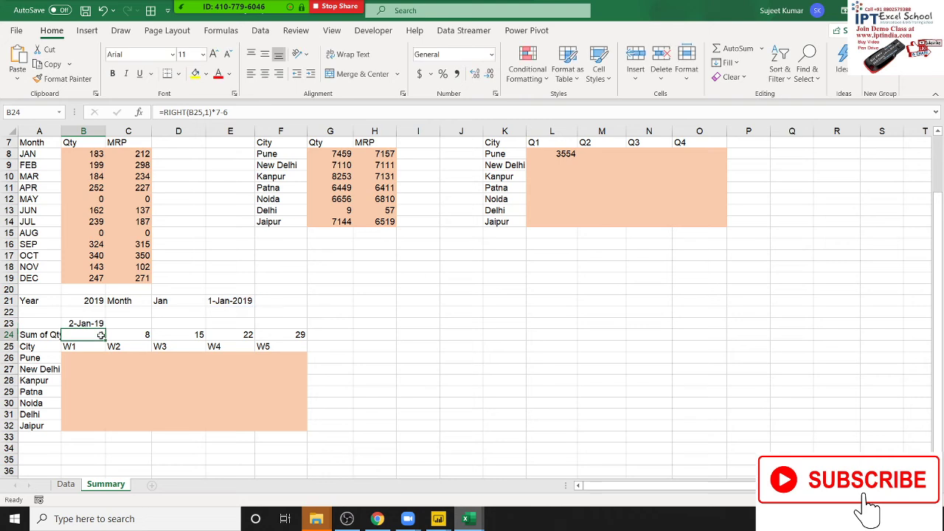
pyautogui.press('Up')
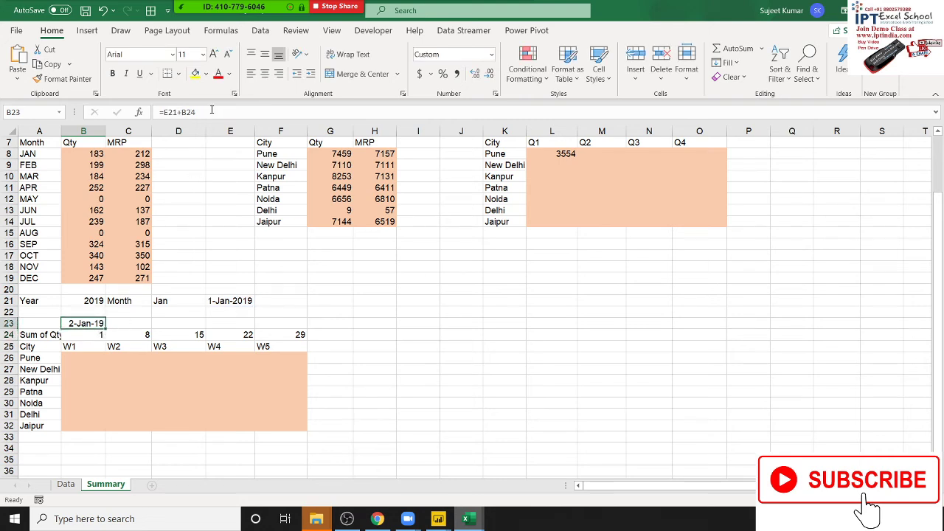
pyautogui.click(211, 111)
pyautogui.write('-1')
pyautogui.press('Return')
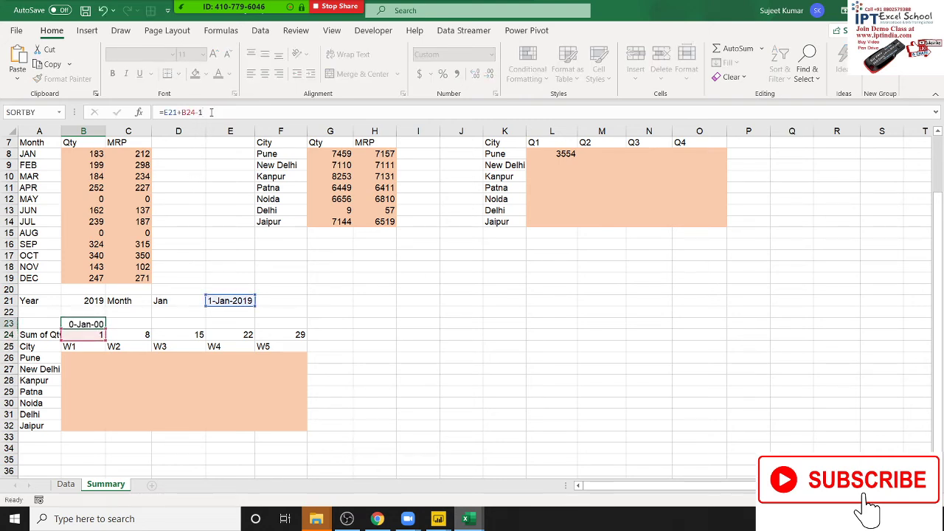
# Step: Lock the reference as $E$21 and fill the week-start formula across B23:F23
pyautogui.press('Up')
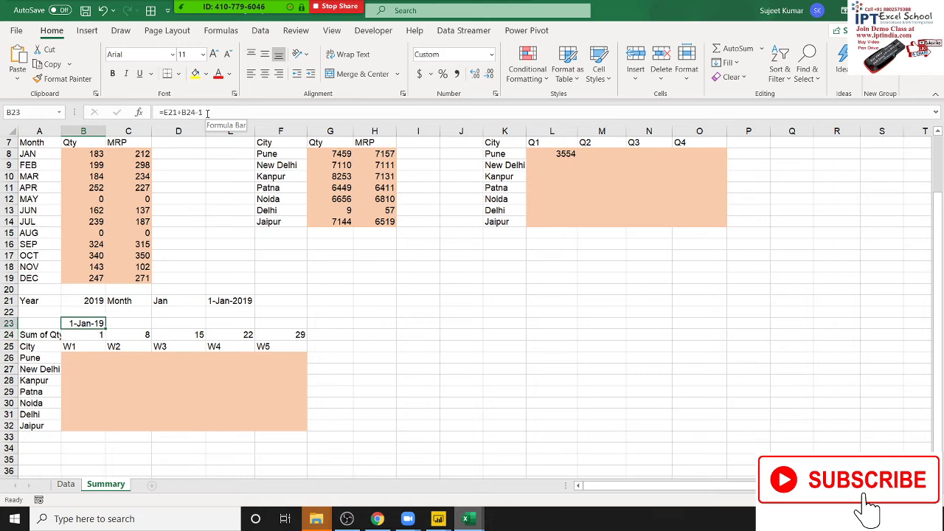
pyautogui.click(191, 112)
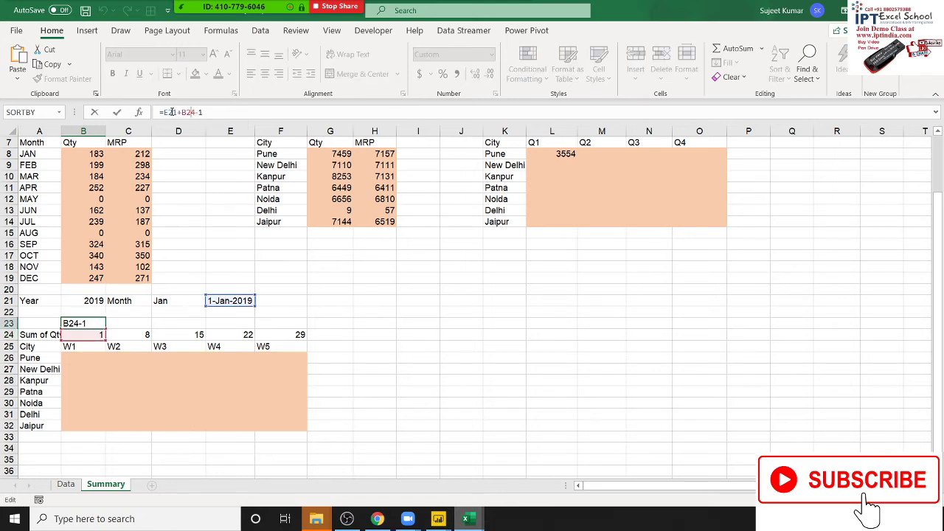
pyautogui.click(171, 112)
pyautogui.press('F4')
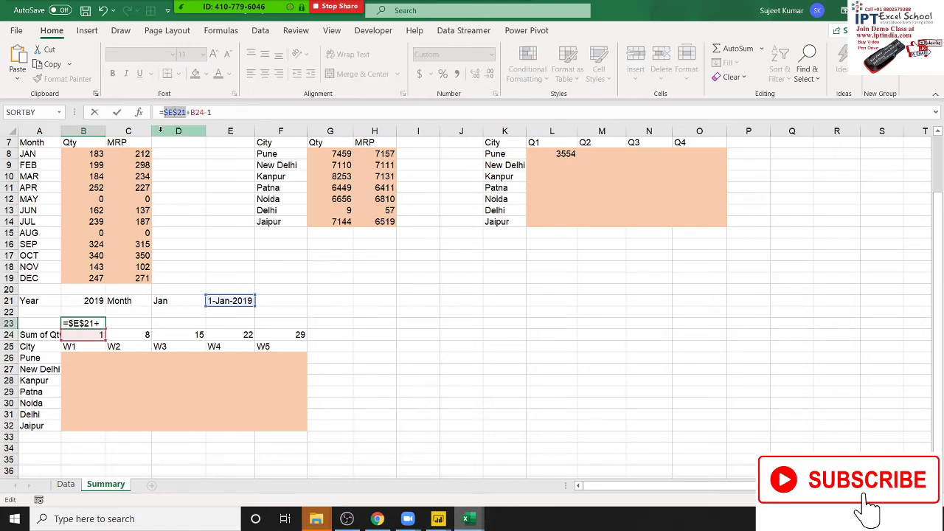
pyautogui.press('Return')
pyautogui.press('Right')
pyautogui.press('Right')
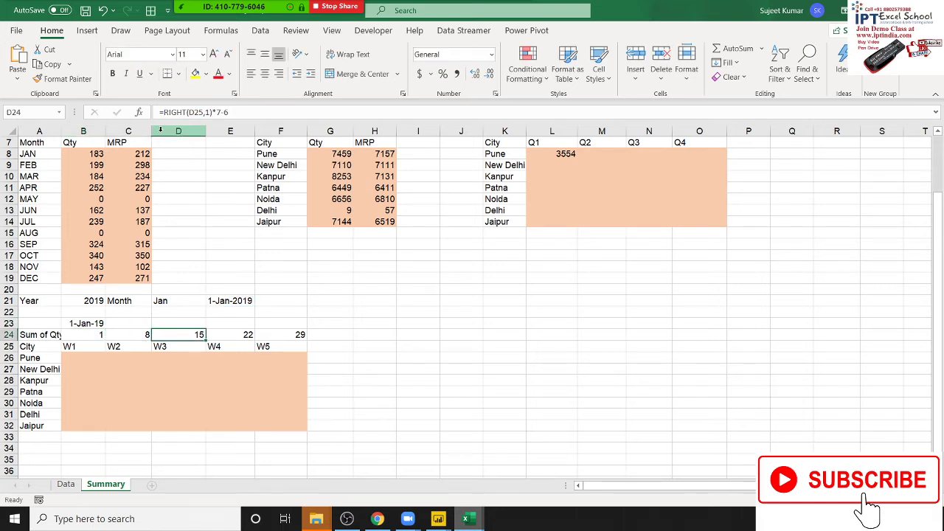
pyautogui.press('Right')
pyautogui.press('Right')
pyautogui.press('Right')
pyautogui.press('Up')
pyautogui.hotkey('shift', 'Left')
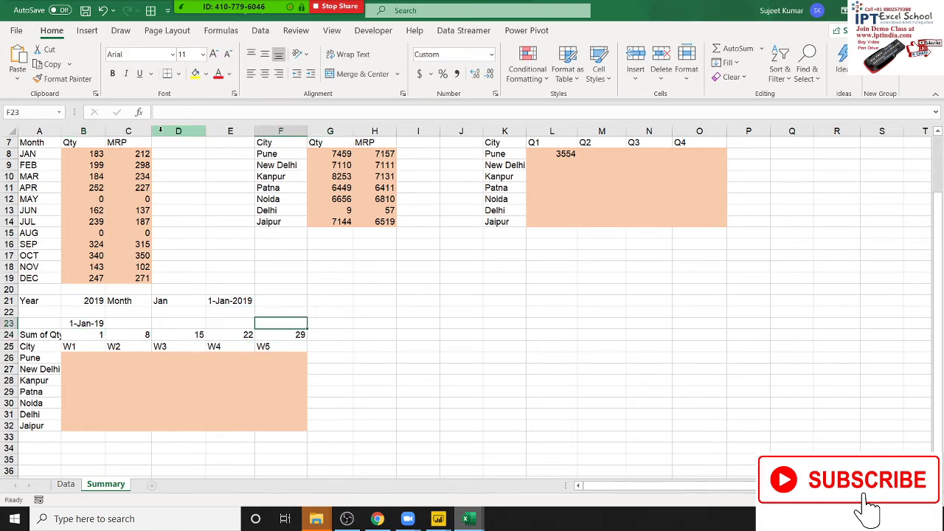
pyautogui.hotkey('shift', 'Left')
pyautogui.hotkey('shift', 'Left')
pyautogui.hotkey('shift', 'Left')
pyautogui.hotkey('shift', 'Left')
pyautogui.hotkey('ctrl', 'r')
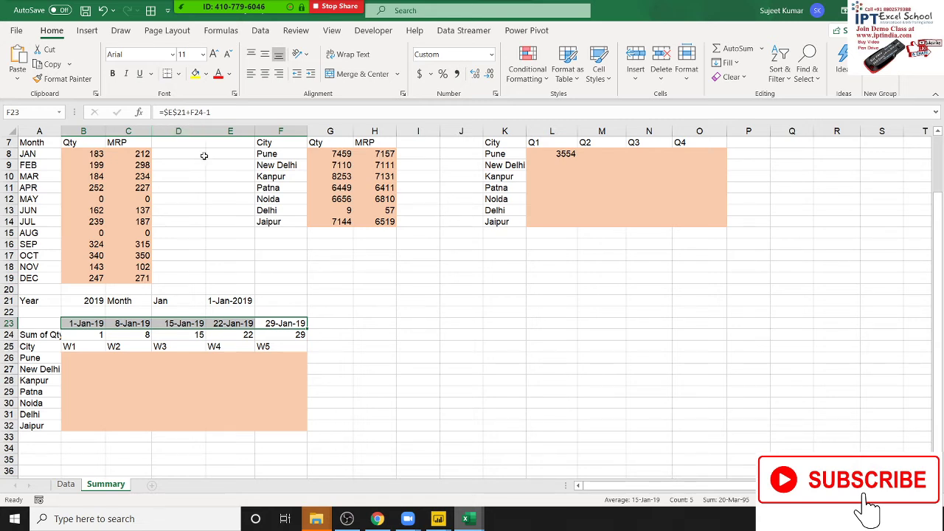
# Step: Start a SUMIFS formula in Pune's W1 cell B26
pyautogui.click(87, 346)
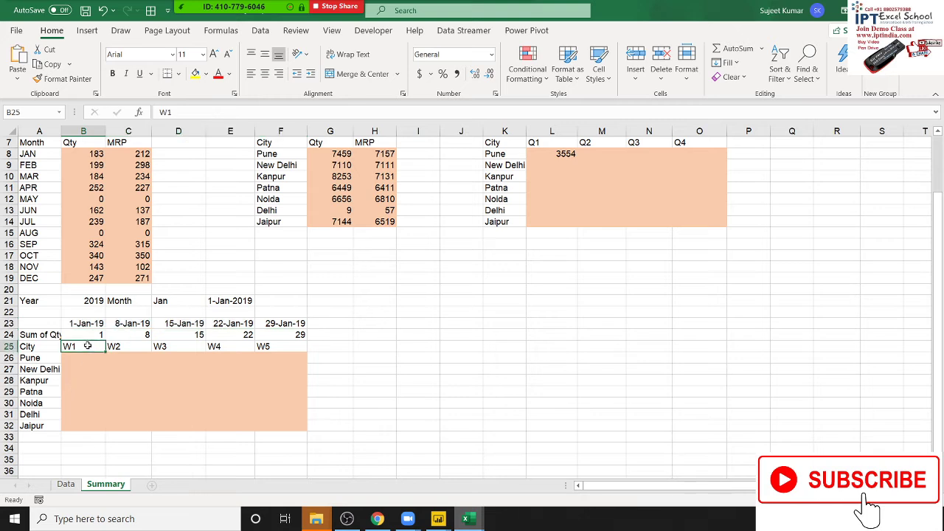
pyautogui.click(92, 358)
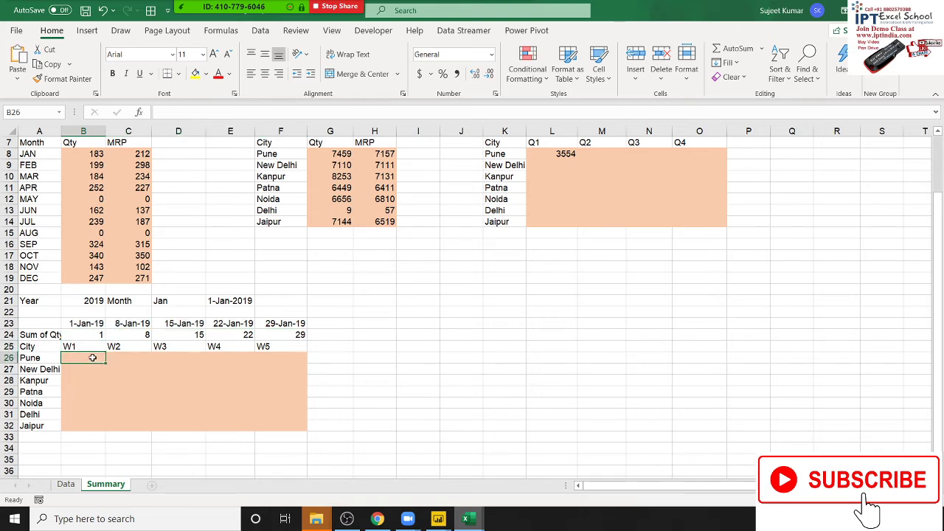
pyautogui.write('=u')
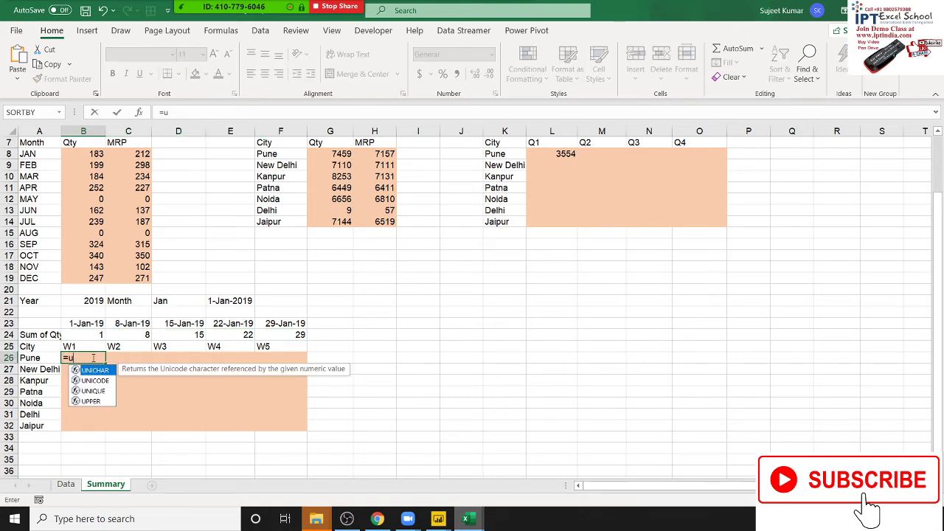
pyautogui.press('BackSpace')
pyautogui.write('sum')
pyautogui.press('Down')
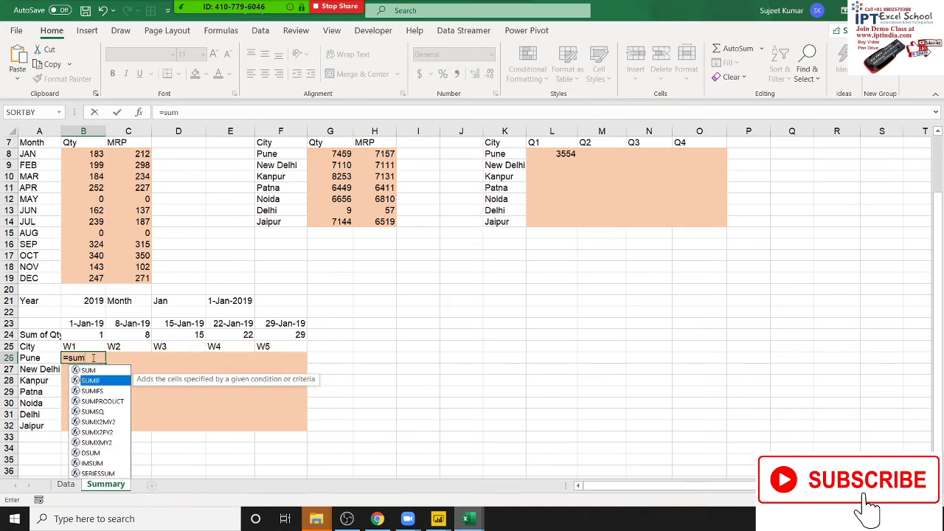
pyautogui.press('Down')
pyautogui.press('Tab')
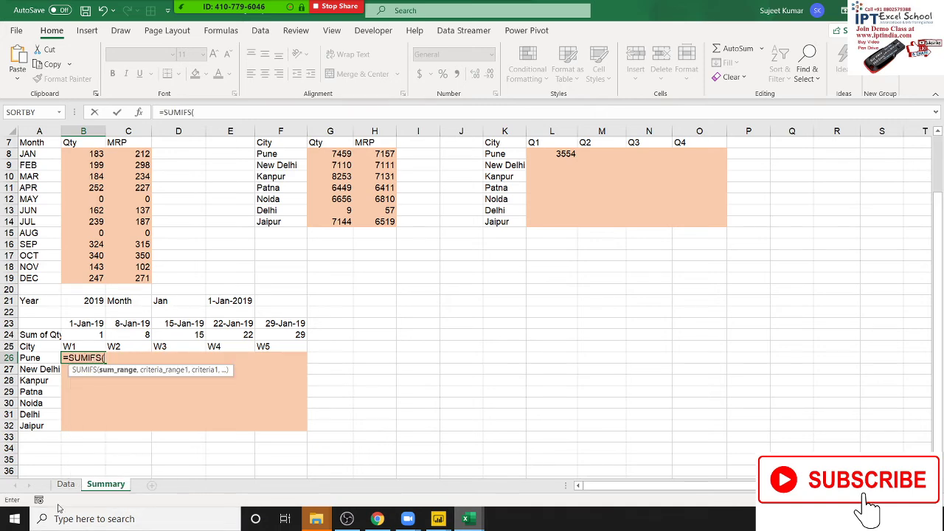
# Step: Sum Data!C:C Qty where Data!B:B city matches Pune in A26
pyautogui.click(74, 487)
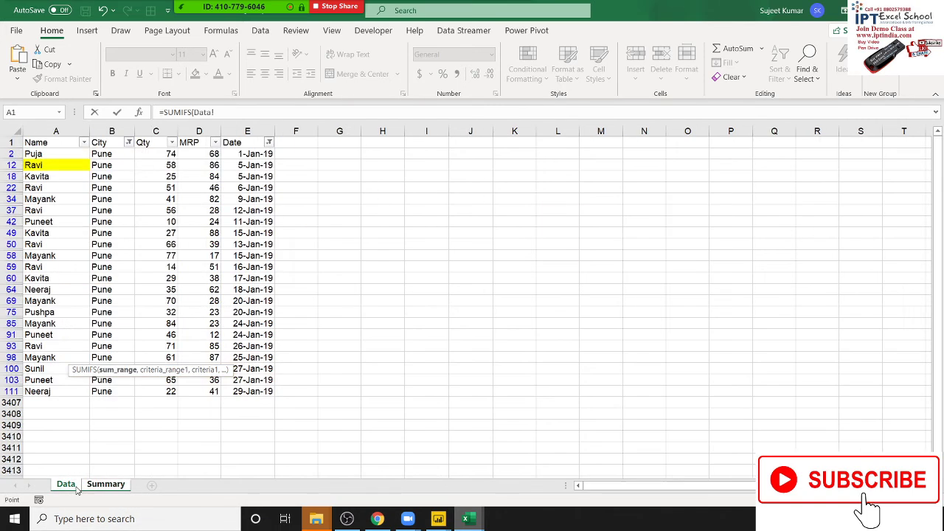
pyautogui.click(236, 133)
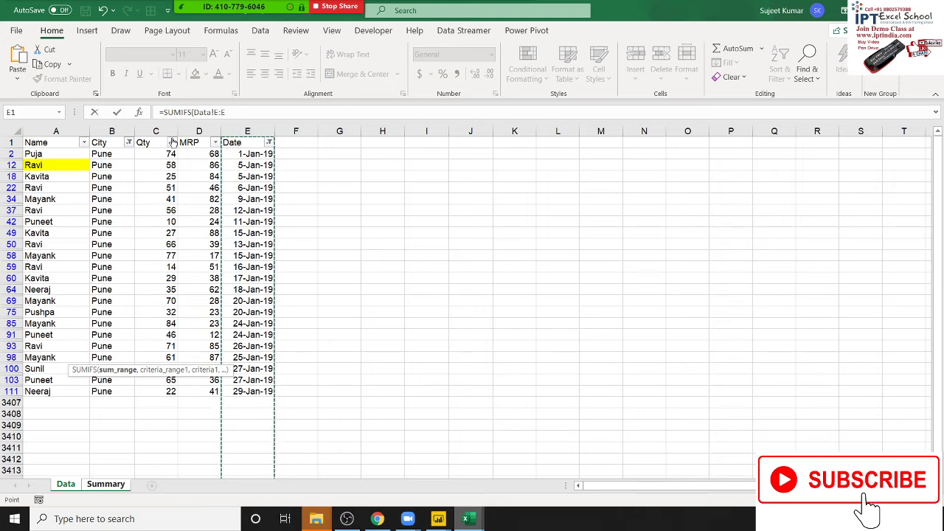
pyautogui.click(148, 131)
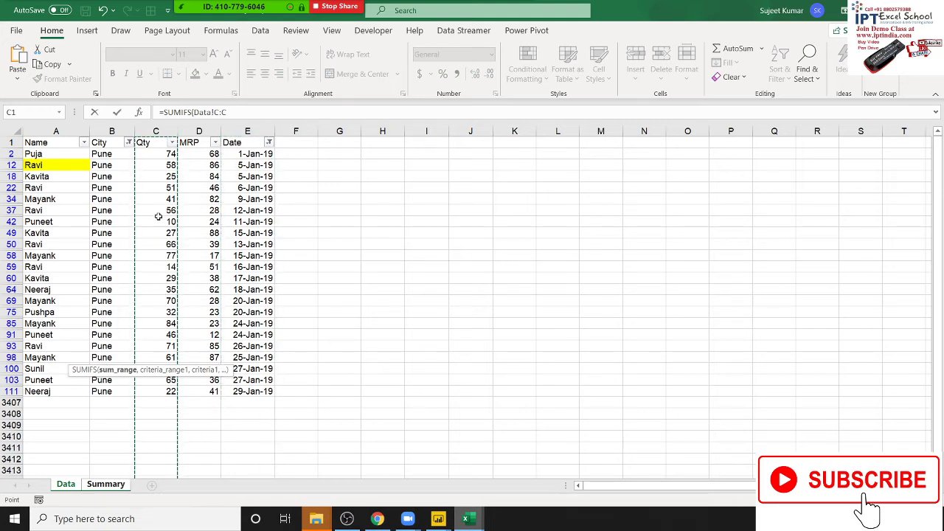
pyautogui.write(',')
pyautogui.click(106, 484)
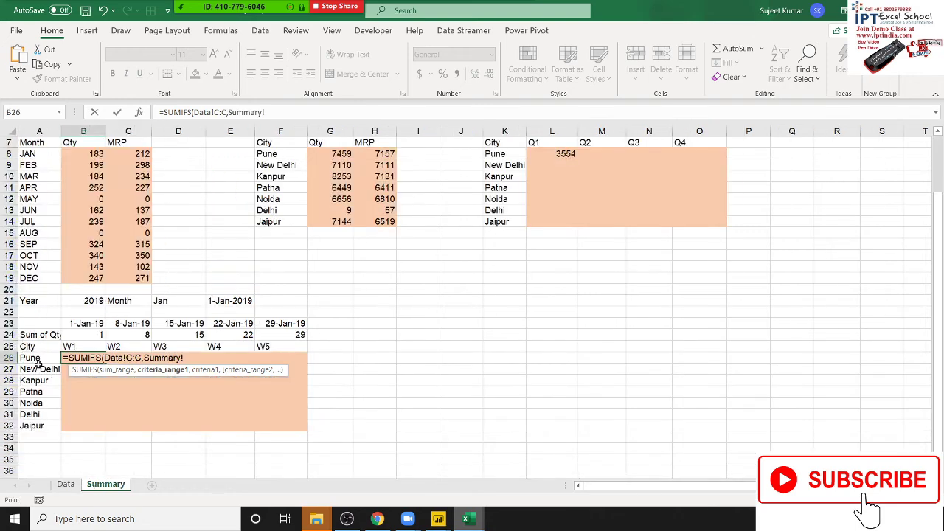
pyautogui.click(65, 484)
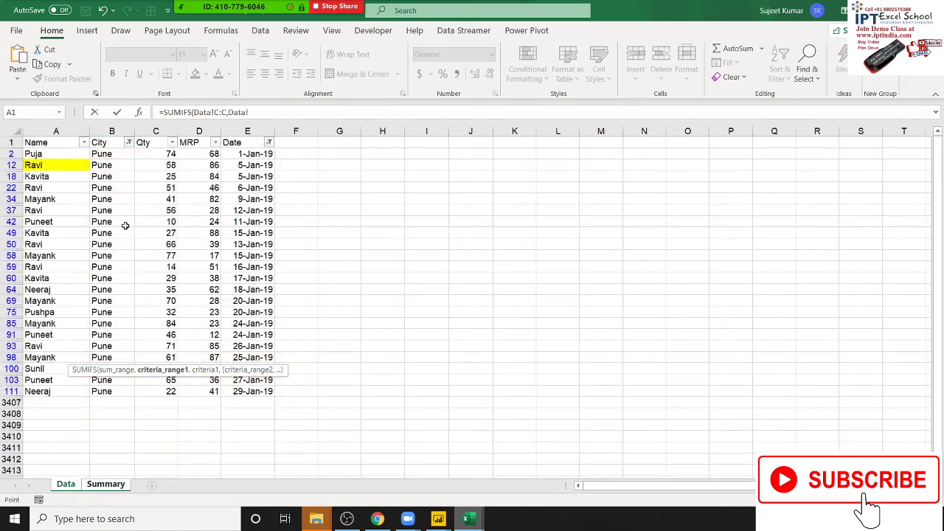
pyautogui.click(112, 131)
pyautogui.write(',')
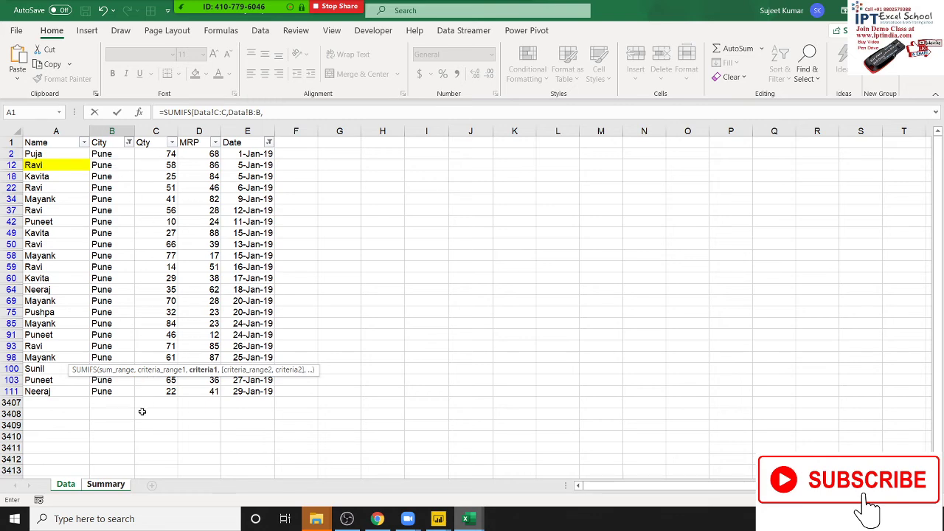
pyautogui.click(110, 484)
pyautogui.click(43, 358)
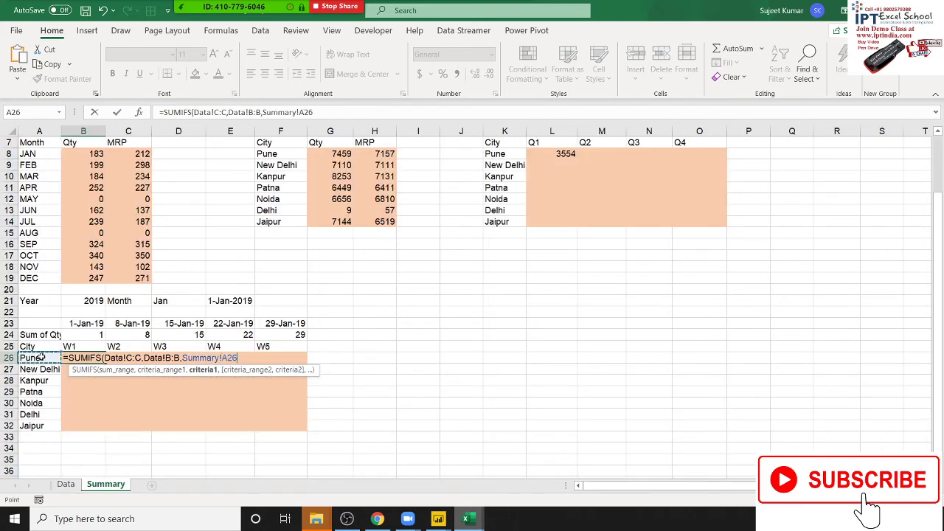
pyautogui.write(',')
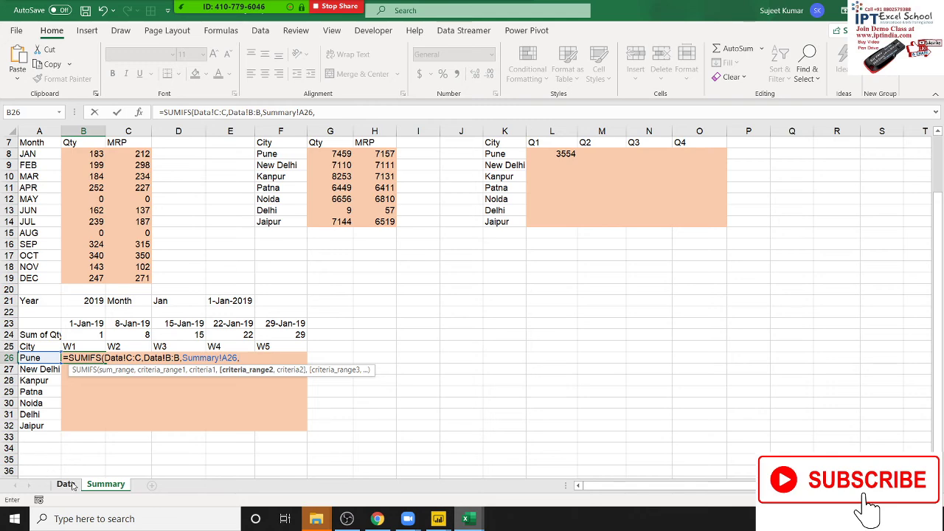
# Step: Add Data!E:E date criteria ">="&B23 and "<="&B23+6, committing to show 208
pyautogui.click(65, 484)
pyautogui.click(248, 132)
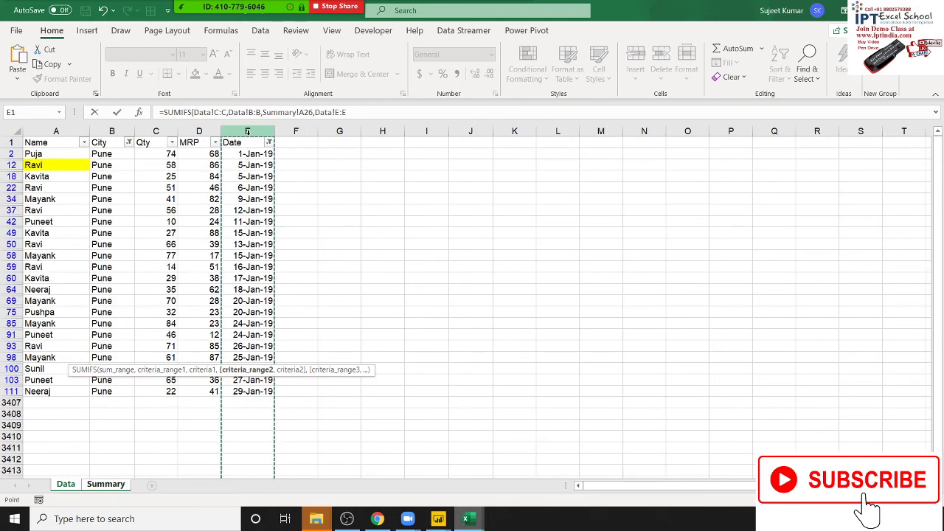
pyautogui.write(',">="&')
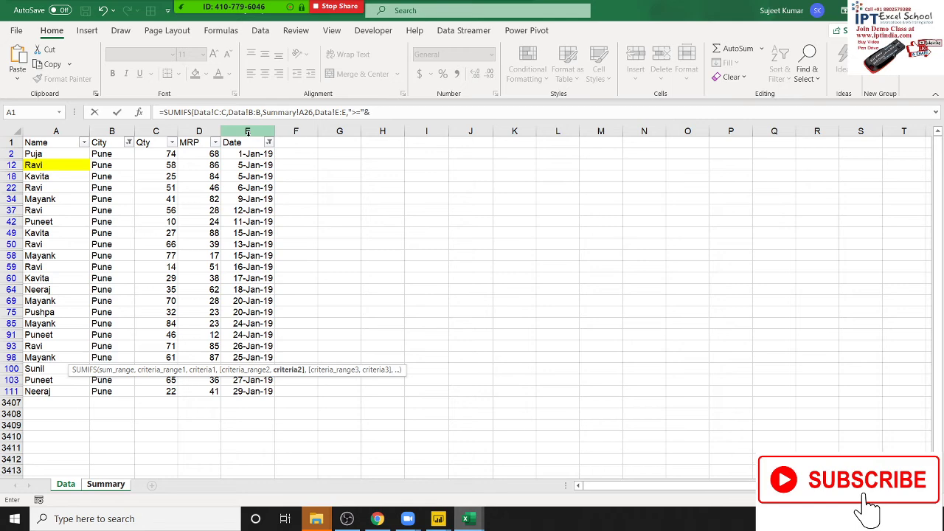
pyautogui.click(106, 484)
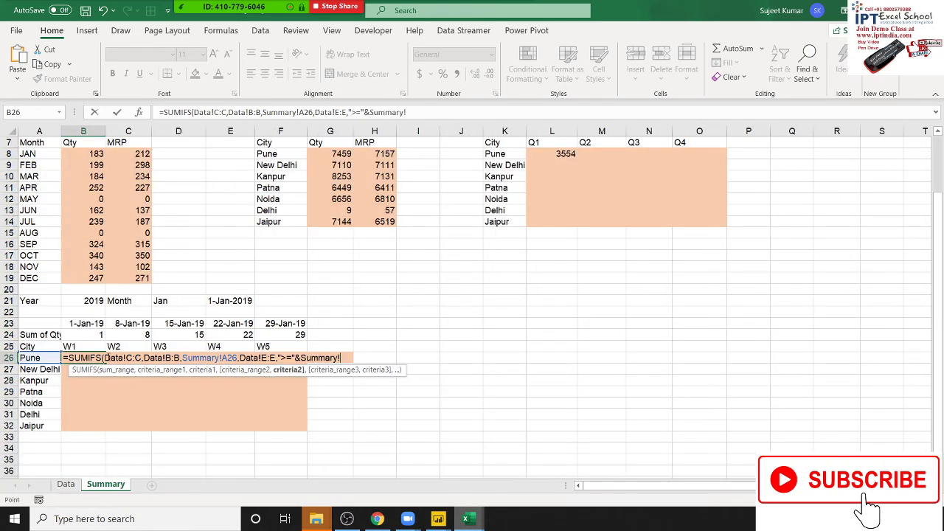
pyautogui.click(87, 325)
pyautogui.write(',')
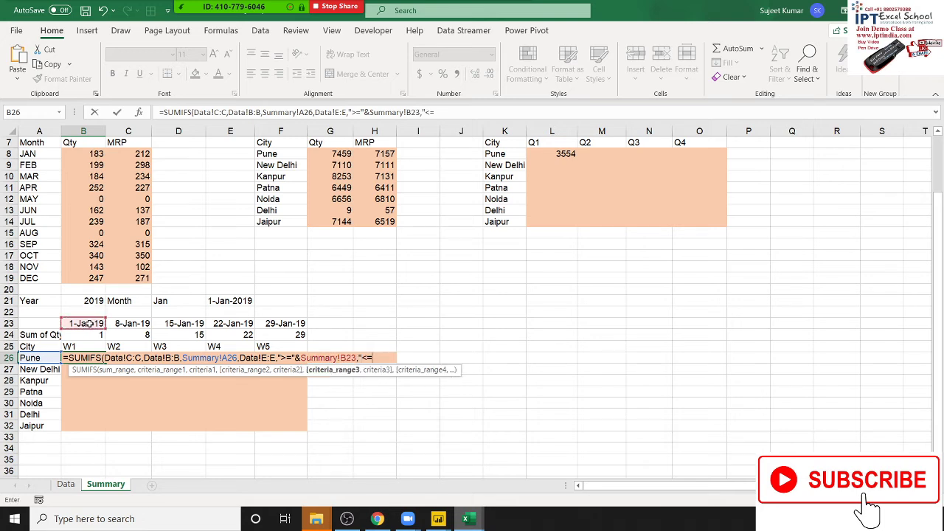
pyautogui.click(65, 484)
pyautogui.click(259, 130)
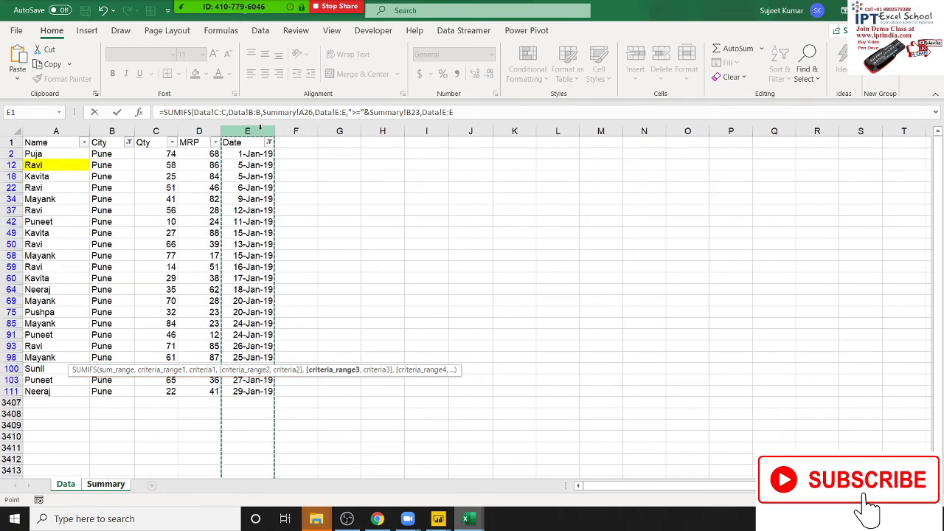
pyautogui.write(',')
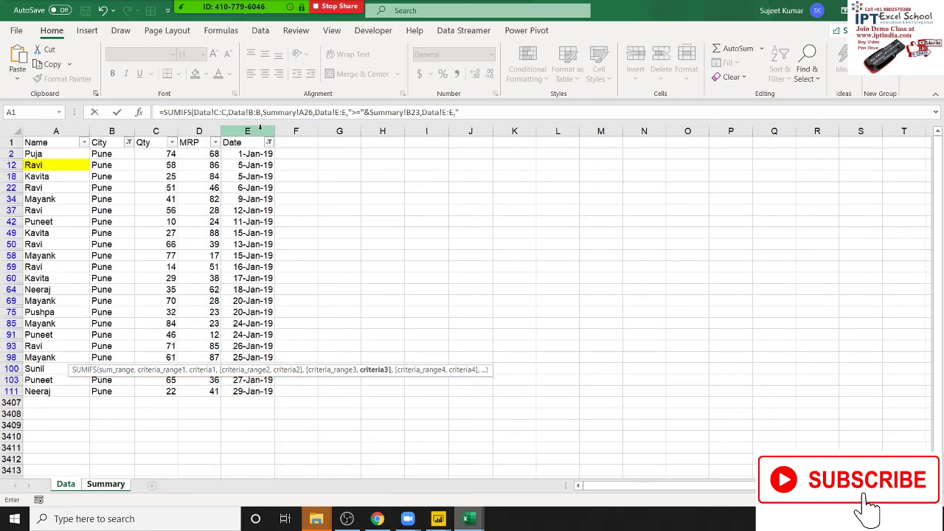
pyautogui.write('"<="&')
pyautogui.click(92, 484)
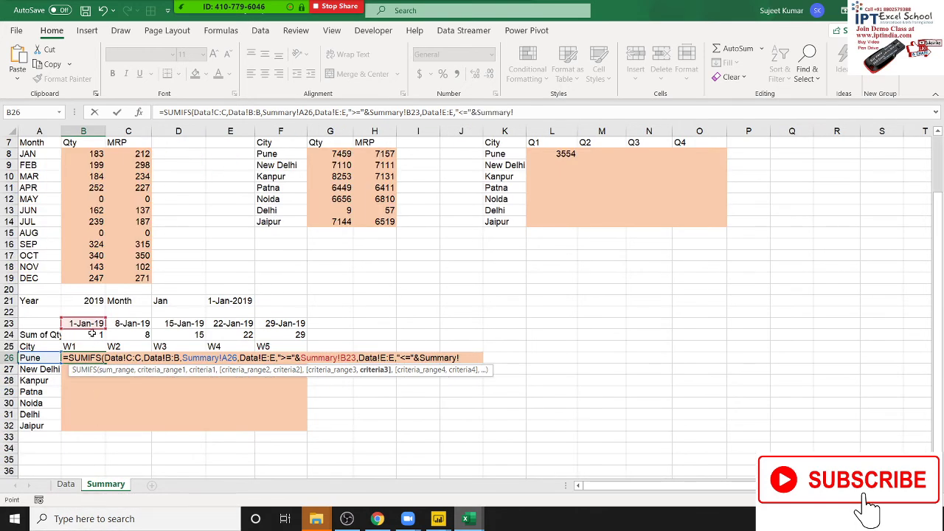
pyautogui.click(86, 323)
pyautogui.write('+')
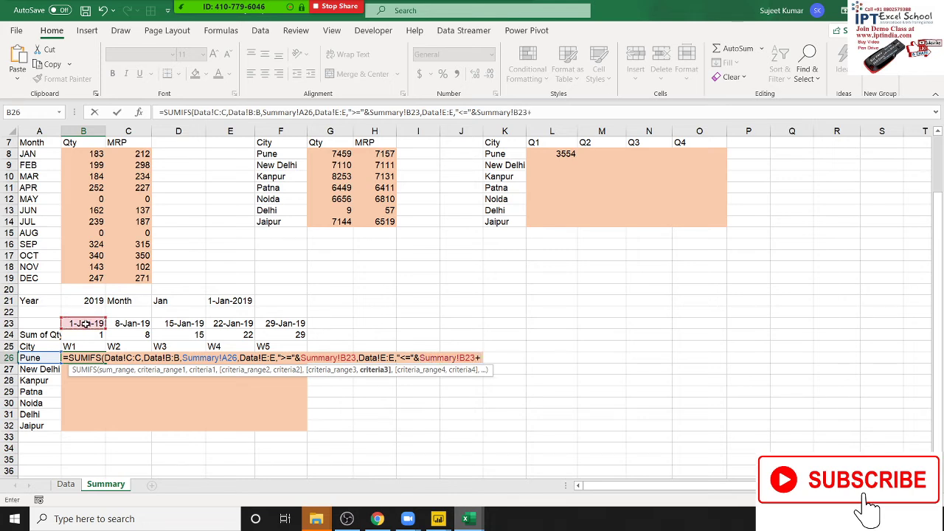
pyautogui.write('6')
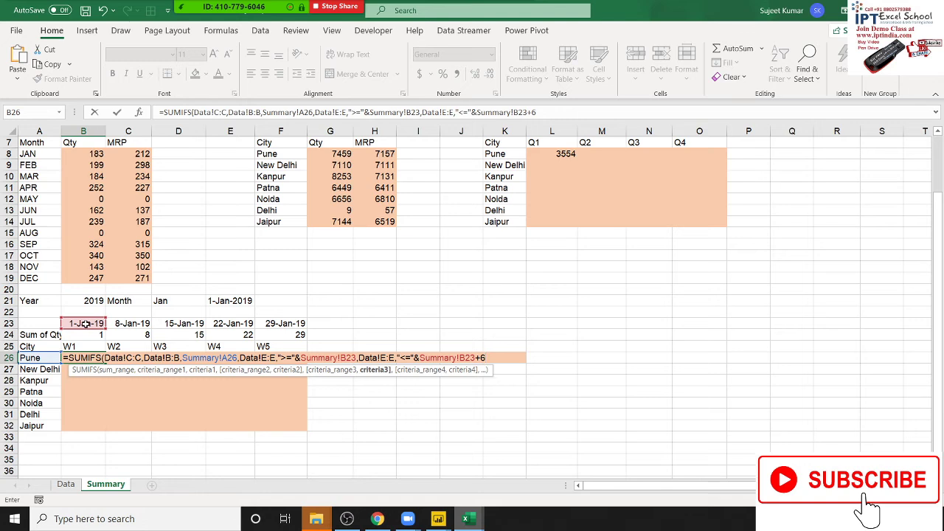
pyautogui.press('Return')
# Step: Review the formulas behind B26 and the B23 week-start date
pyautogui.press('Up')
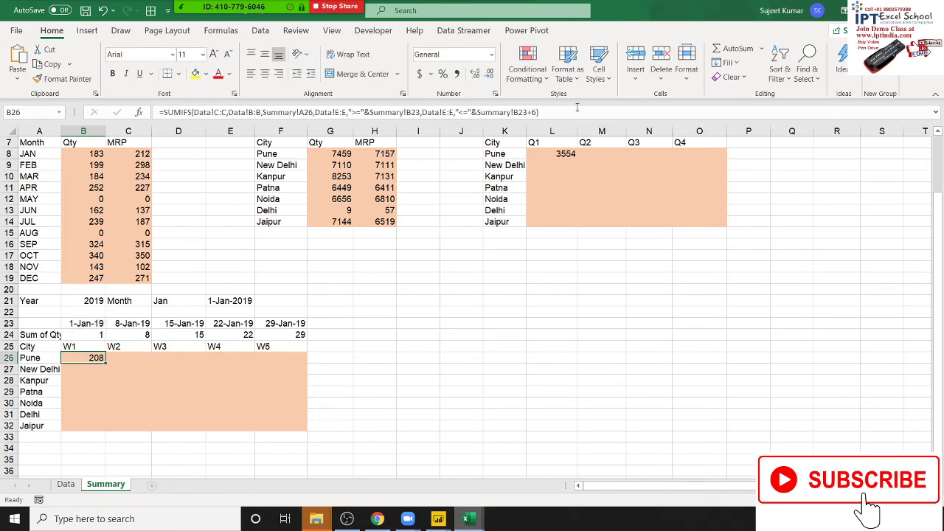
pyautogui.click(87, 325)
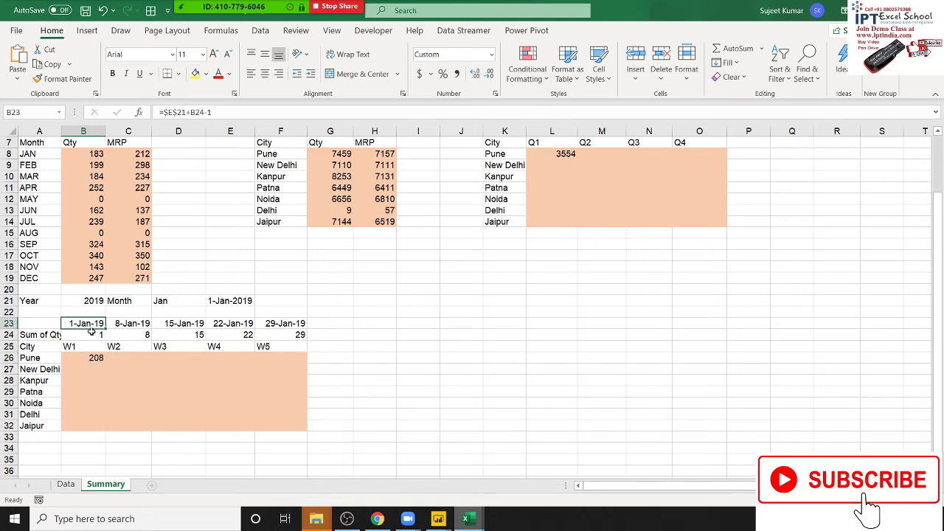
pyautogui.click(89, 359)
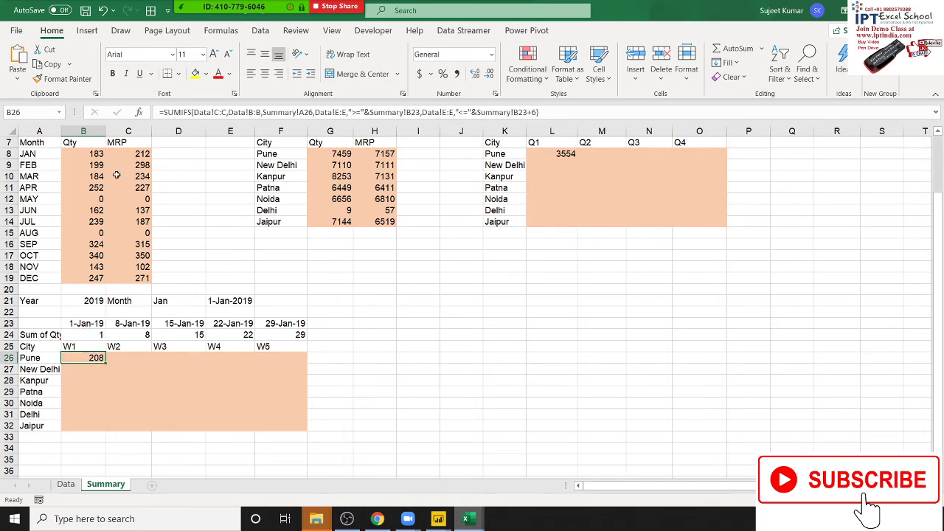
pyautogui.click(222, 36)
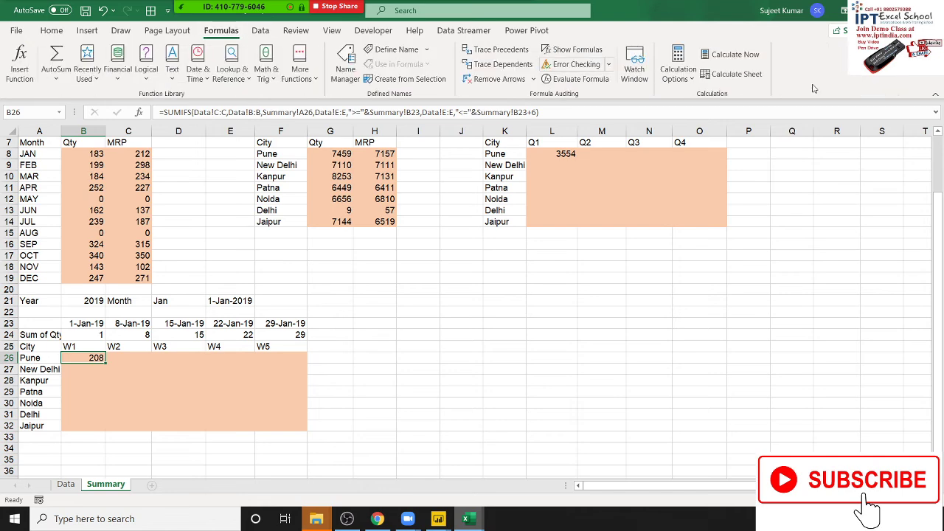
pyautogui.click(582, 79)
pyautogui.click(543, 267)
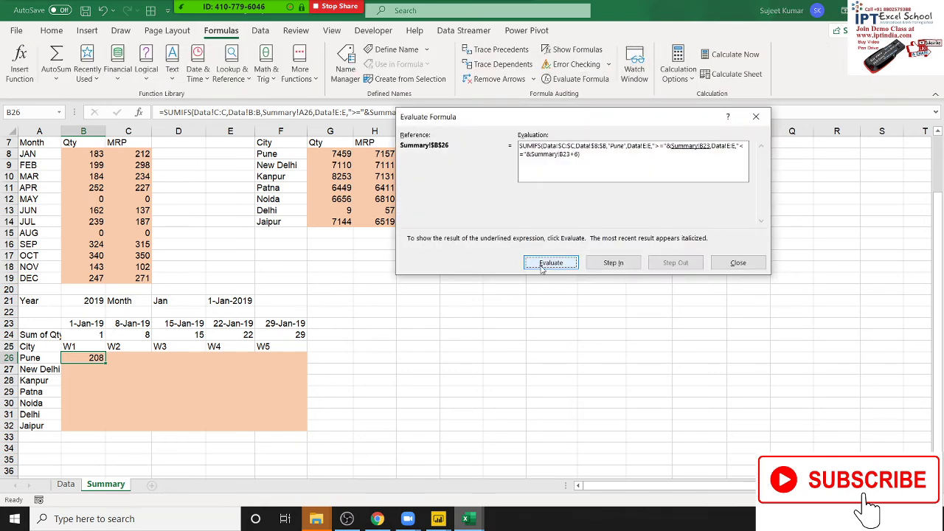
pyautogui.click(542, 267)
pyautogui.click(542, 267)
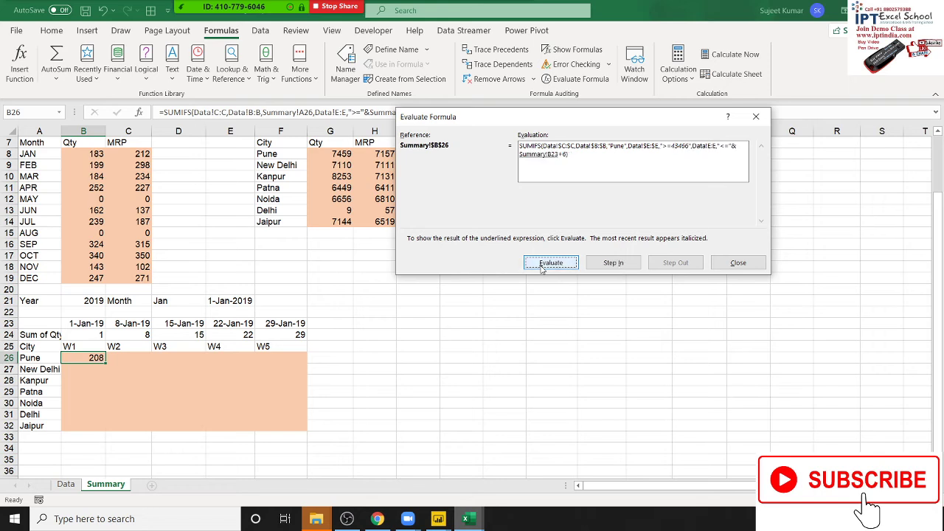
pyautogui.click(541, 267)
pyautogui.click(542, 267)
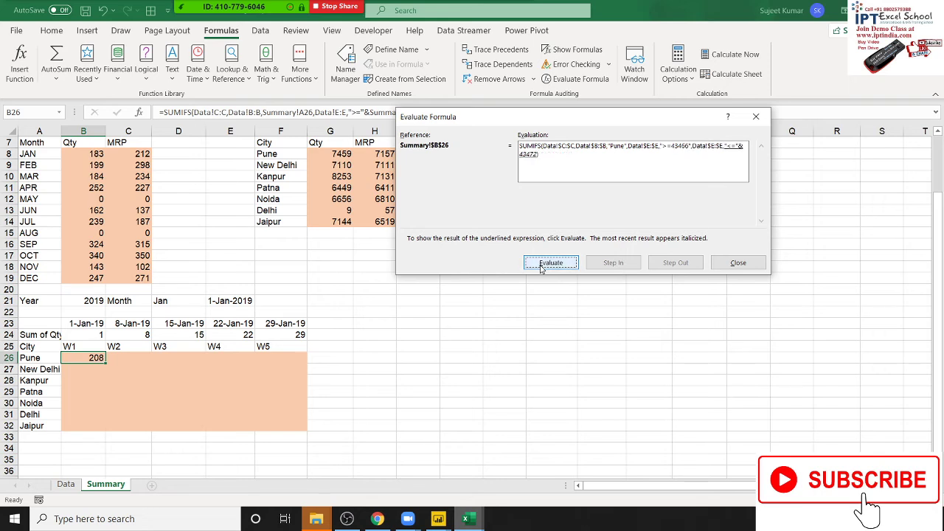
pyautogui.click(542, 267)
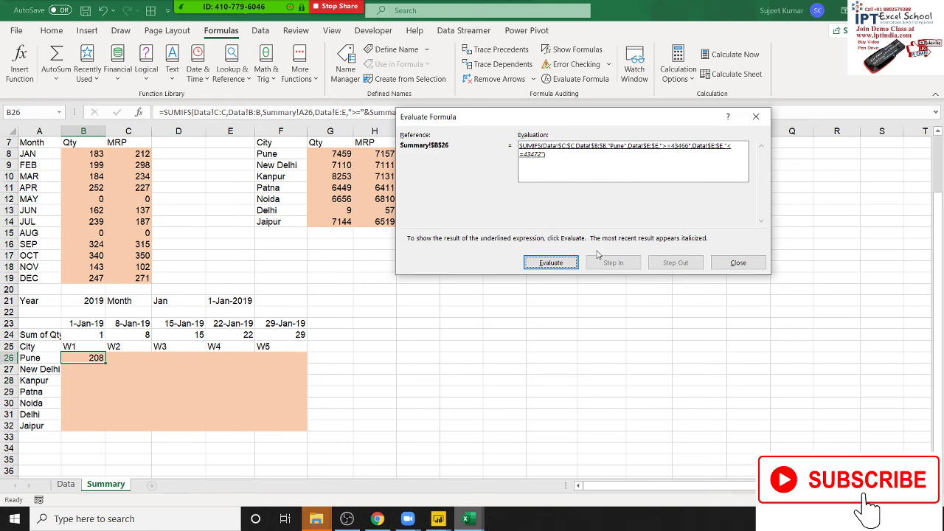
pyautogui.click(559, 270)
pyautogui.click(737, 263)
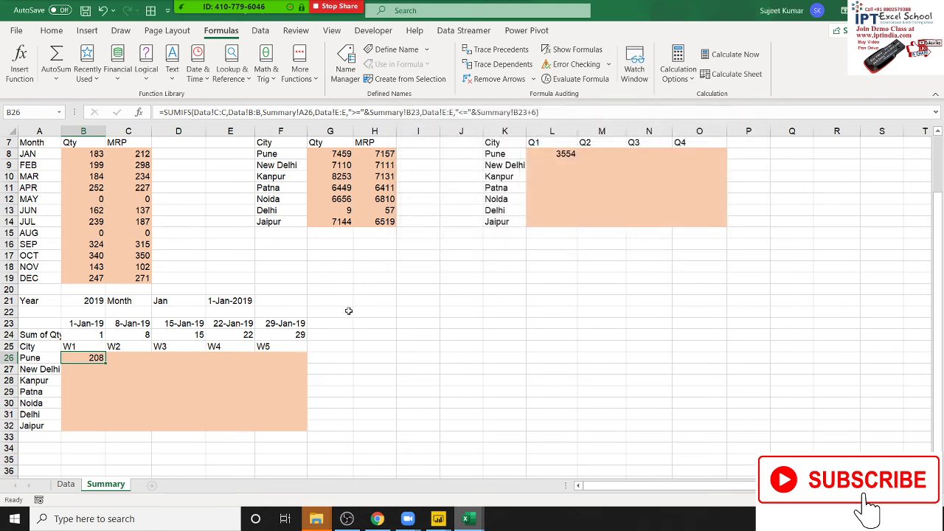
pyautogui.click(381, 323)
pyautogui.write('43466')
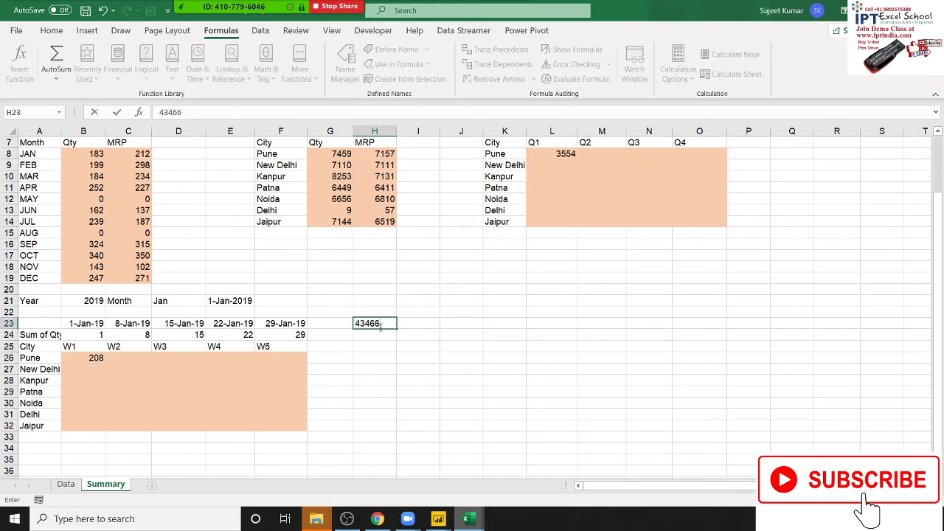
pyautogui.press('Return')
pyautogui.write('43')
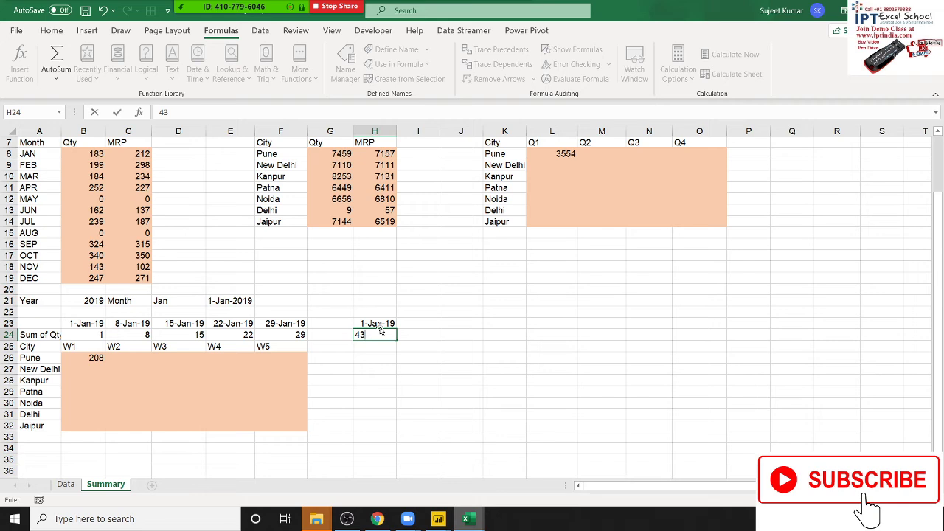
pyautogui.write('72')
pyautogui.press('Return')
pyautogui.moveTo(384, 325); pyautogui.dragTo(380, 337)
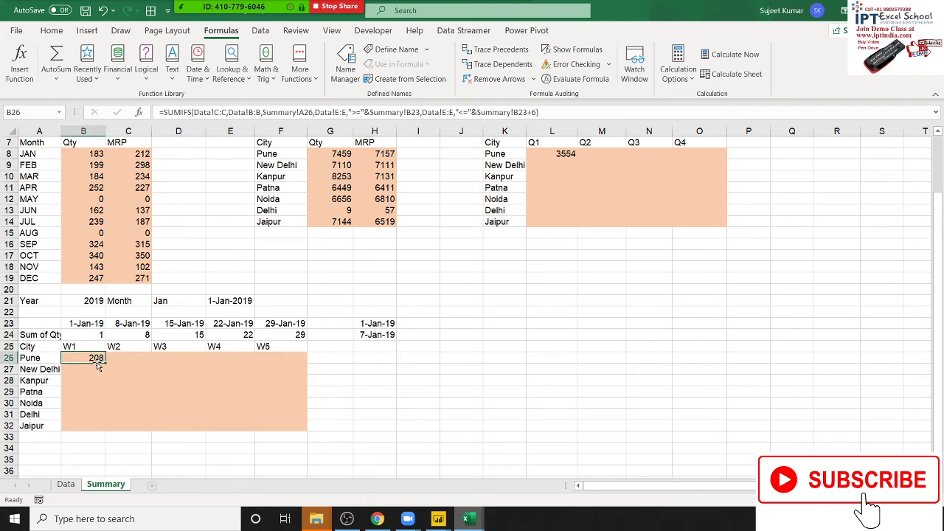
pyautogui.moveTo(91, 326); pyautogui.dragTo(243, 326)
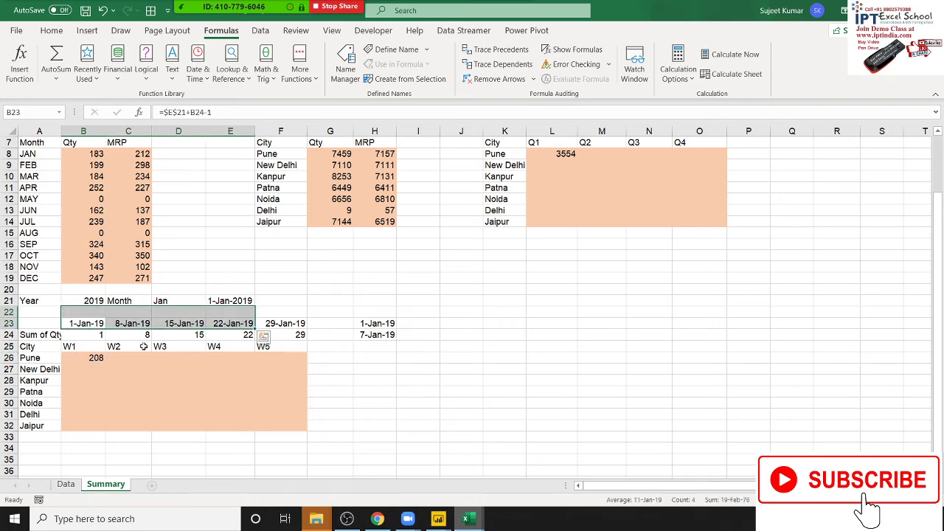
pyautogui.moveTo(85, 369); pyautogui.dragTo(85, 359)
pyautogui.scroll(2, 155, 362)
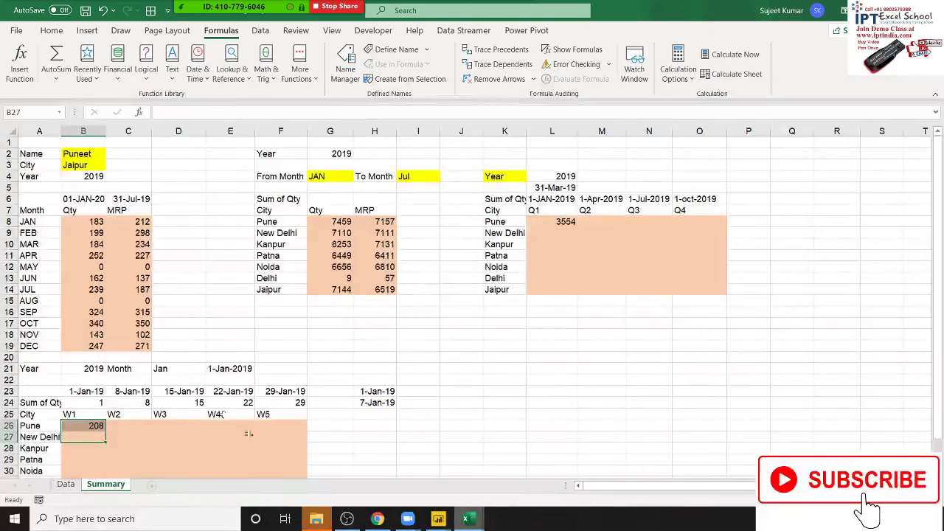
pyautogui.click(137, 233)
pyautogui.click(137, 313)
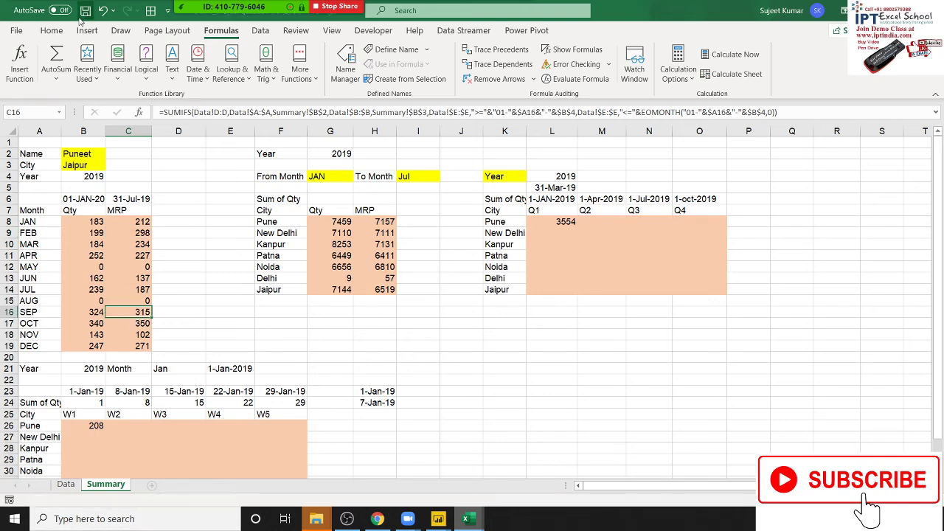
pyautogui.moveTo(324, 523)
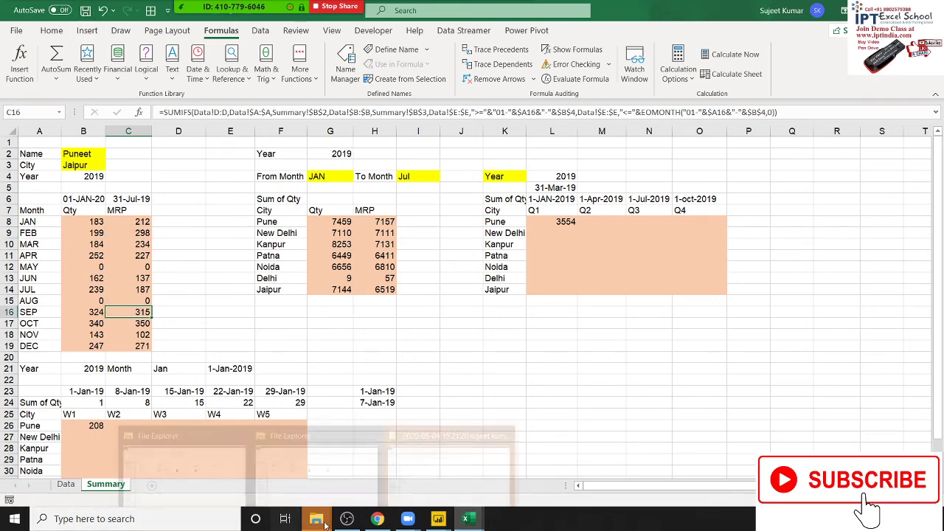
# Step: In Gmail, expand the File - sumif message and start a reply
pyautogui.click(374, 513)
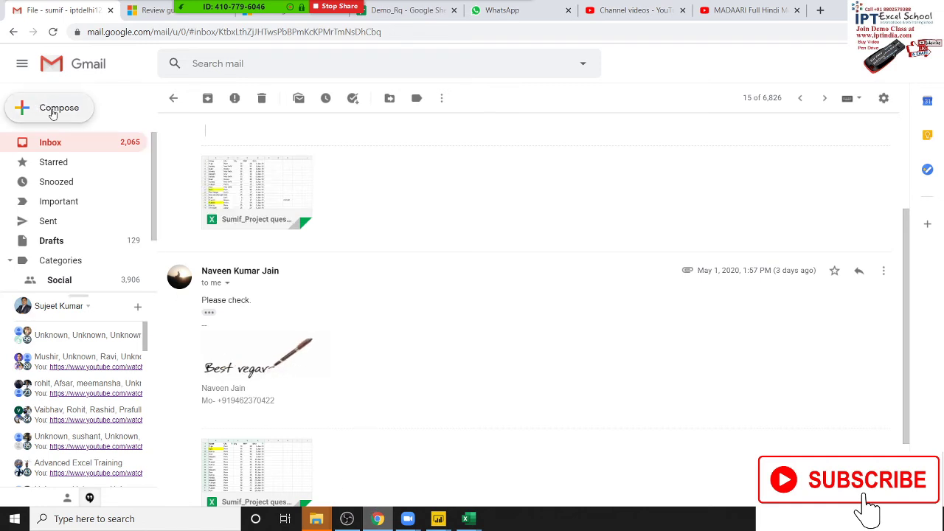
pyautogui.scroll(2, 454, 262)
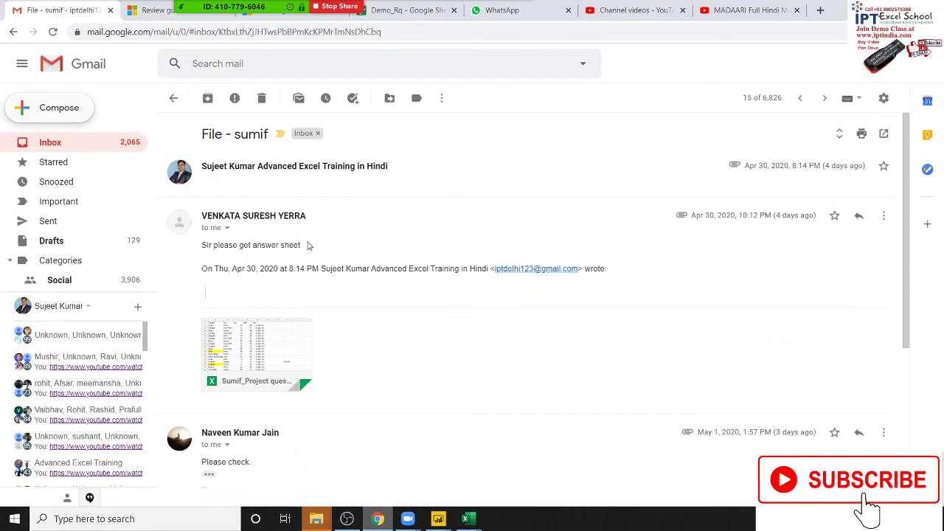
pyautogui.click(281, 180)
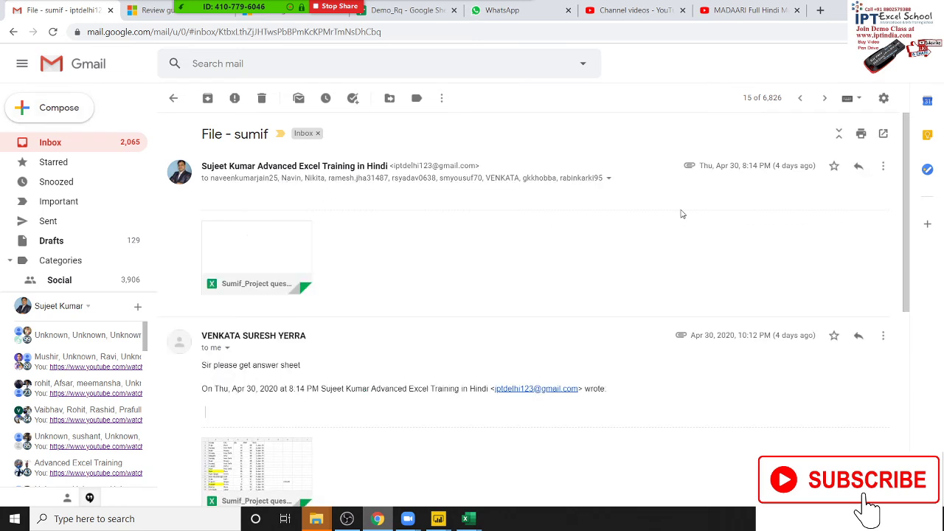
pyautogui.click(858, 165)
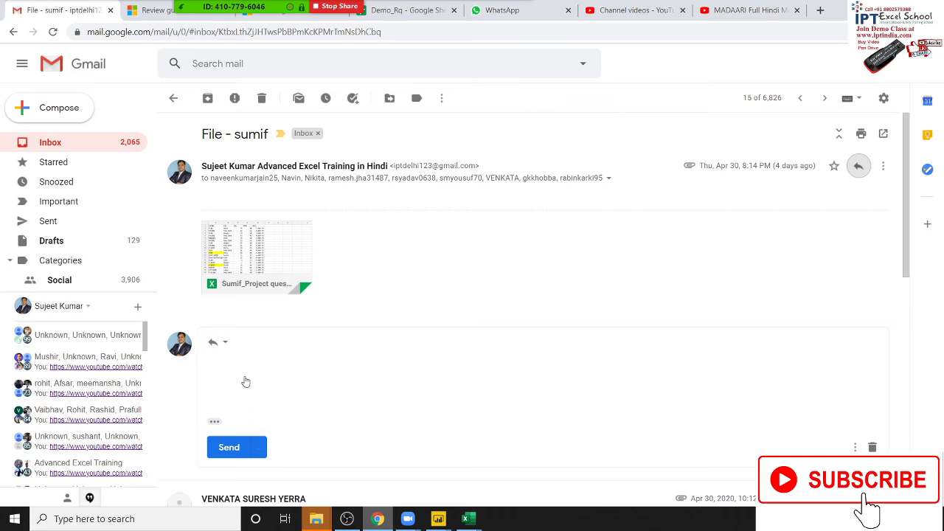
pyautogui.click(244, 361)
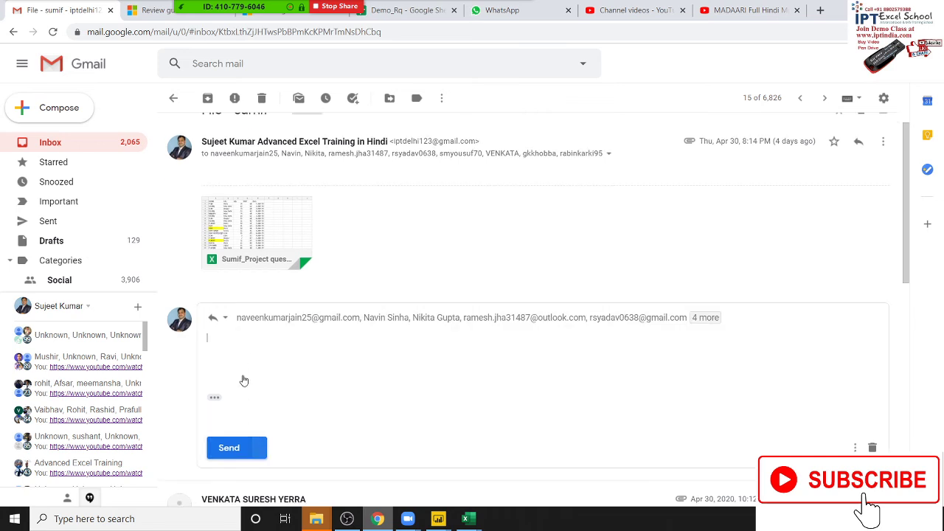
pyautogui.scroll(-4, 245, 379)
pyautogui.scroll(2, 255, 383)
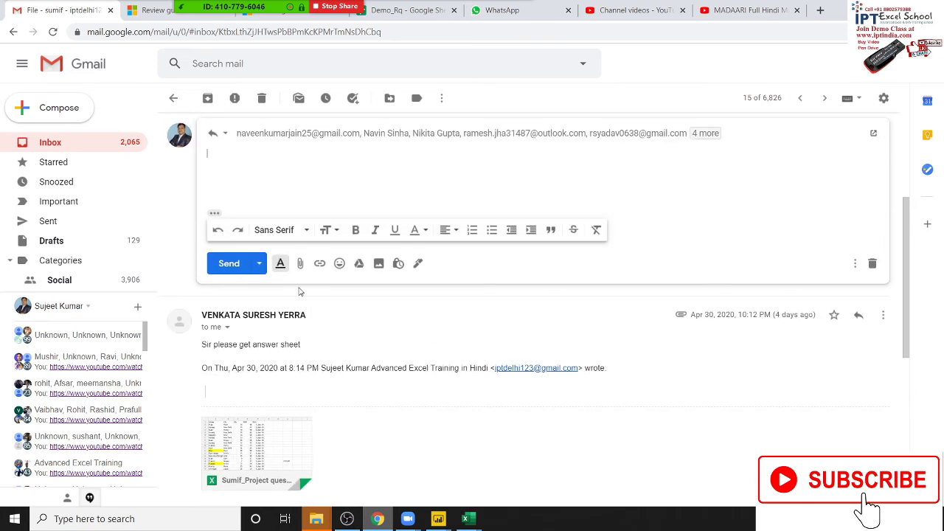
# Step: Attach Sumif_Project question (1) (2) (1) from Downloads, send the reply, and return to Excel
pyautogui.click(301, 264)
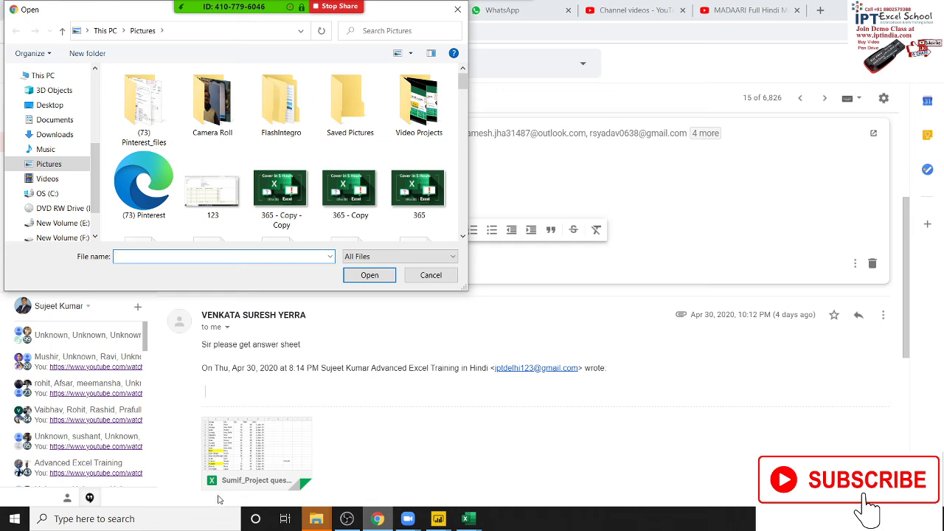
pyautogui.click(55, 137)
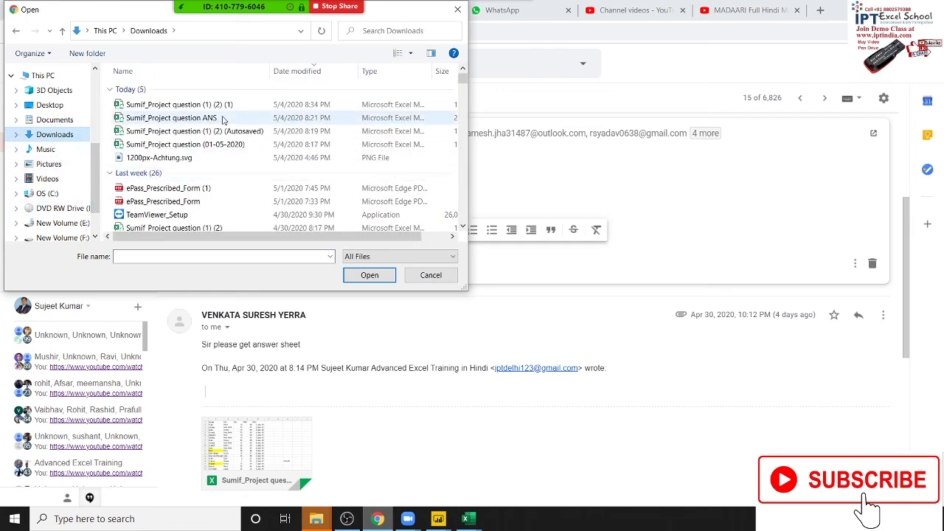
pyautogui.doubleClick(251, 104)
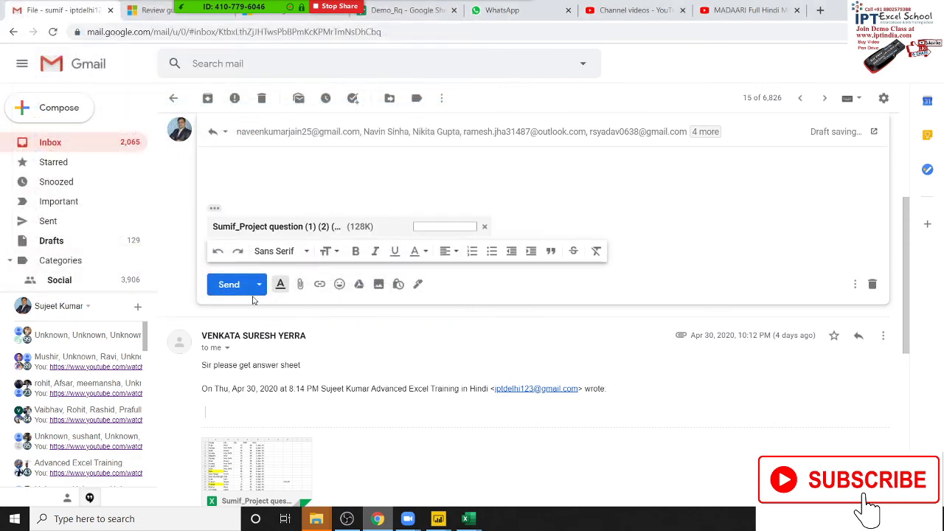
pyautogui.click(244, 284)
pyautogui.moveTo(473, 519)
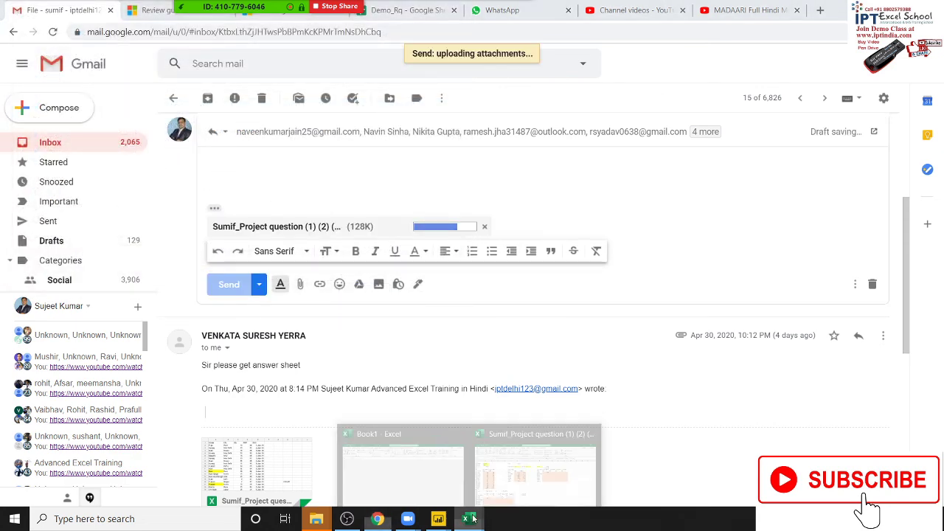
pyautogui.click(519, 479)
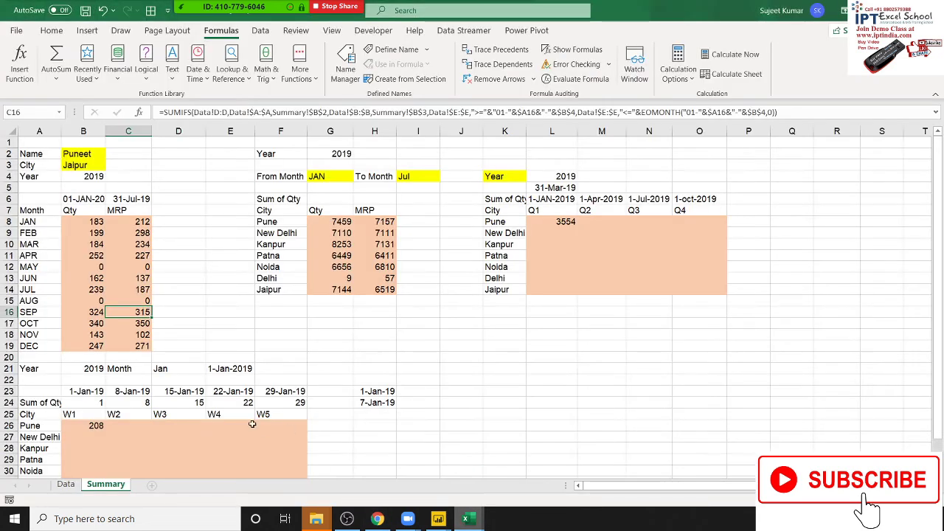
# Step: Check B24's =RIGHT(B25,1)*7-6 formula and select the week numbers B24:F24
pyautogui.click(86, 404)
pyautogui.doubleClick(86, 404)
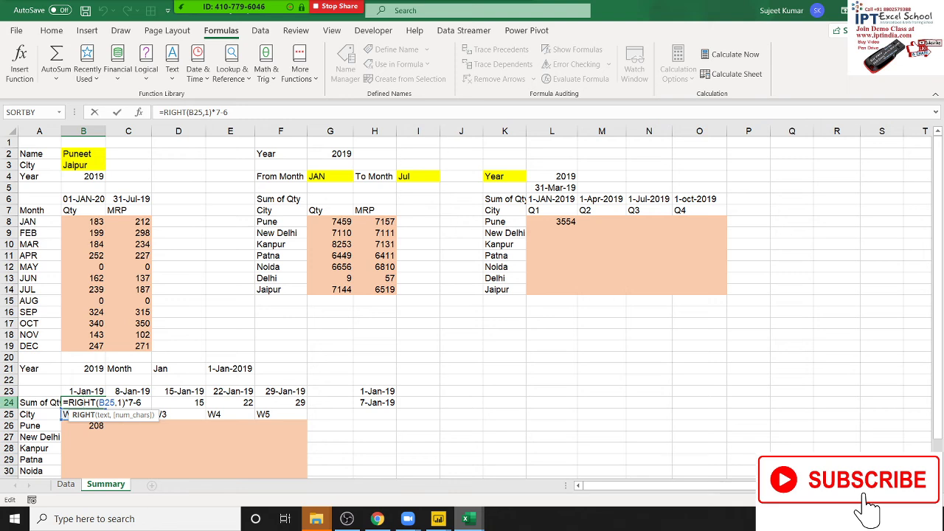
pyautogui.hotkey('ctrl', 'Return')
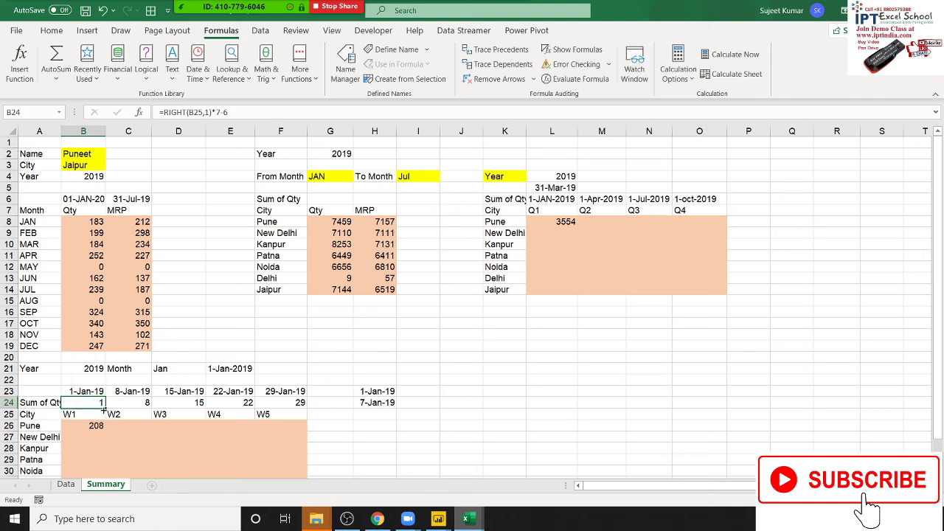
pyautogui.moveTo(99, 402); pyautogui.dragTo(264, 403)
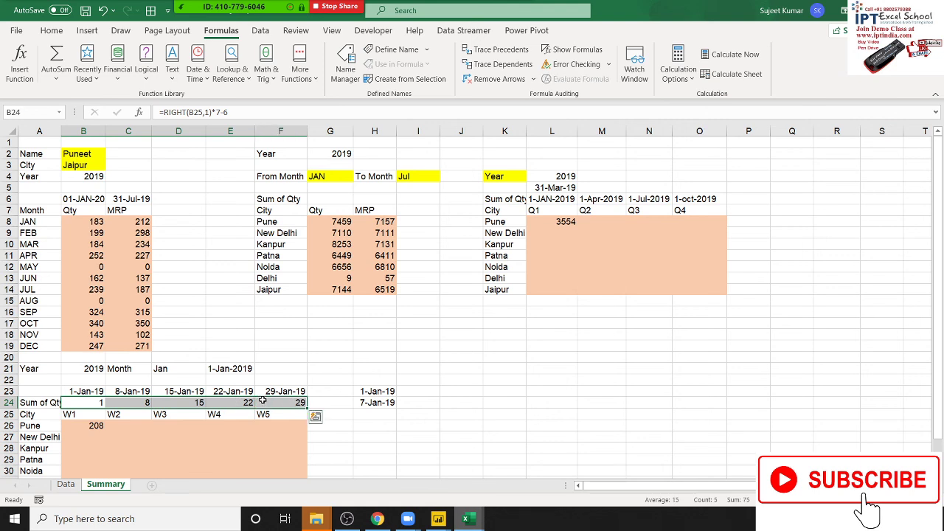
pyautogui.click(499, 347)
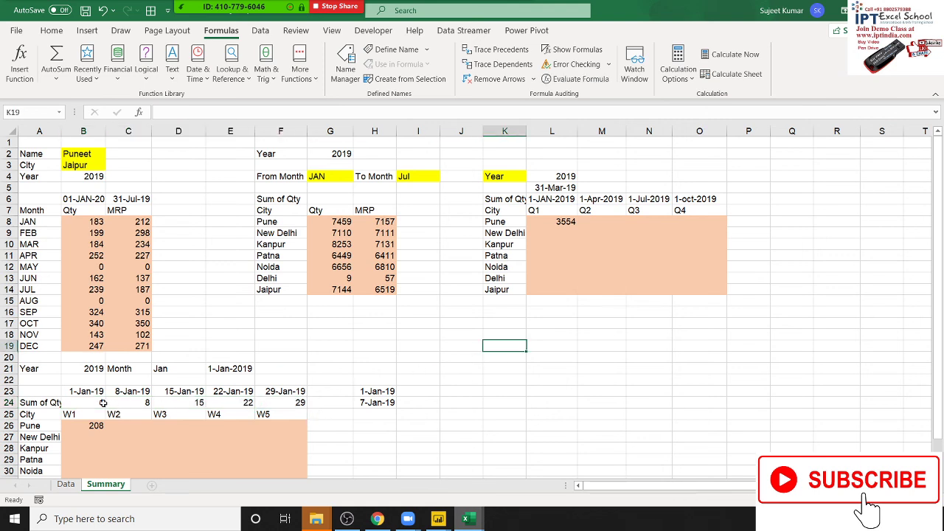
pyautogui.moveTo(103, 403); pyautogui.dragTo(257, 400)
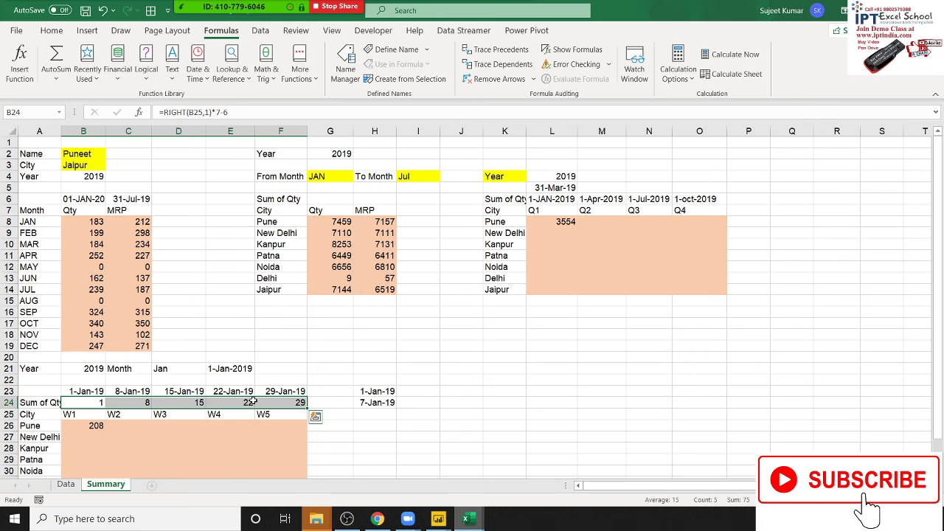
# Step: Enter scratch test values 2 and 3 in column L, then clear them
pyautogui.click(575, 357)
pyautogui.press('Return')
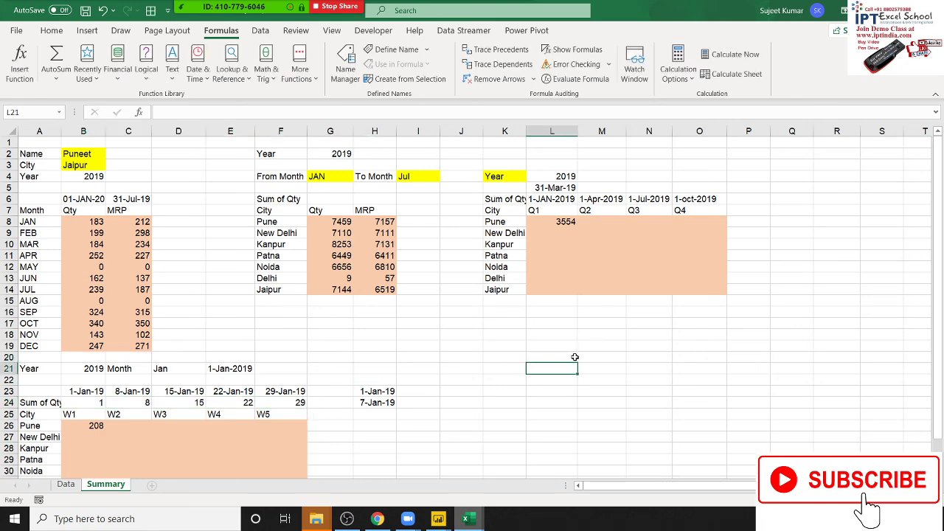
pyautogui.write('2')
pyautogui.press('Return')
pyautogui.write('3')
pyautogui.press('Return')
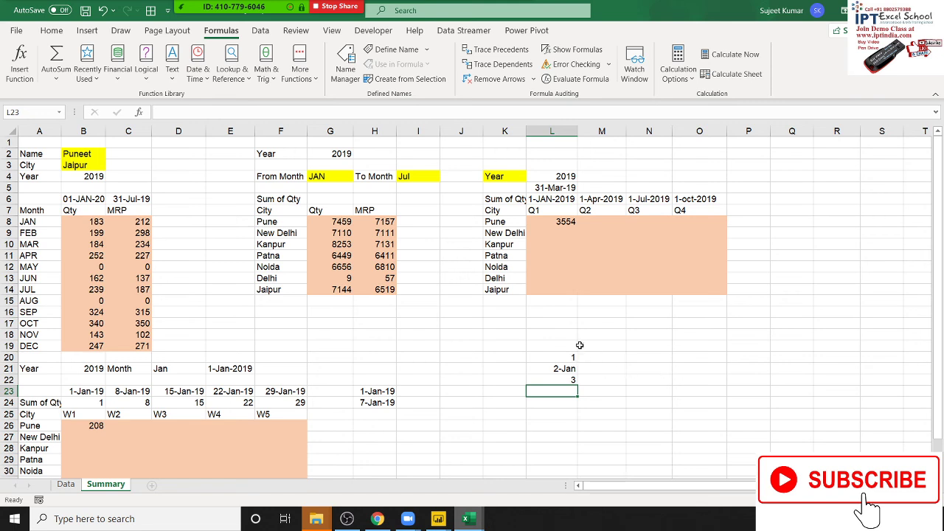
pyautogui.click(568, 354)
pyautogui.moveTo(564, 369); pyautogui.dragTo(564, 380)
pyautogui.press('Delete')
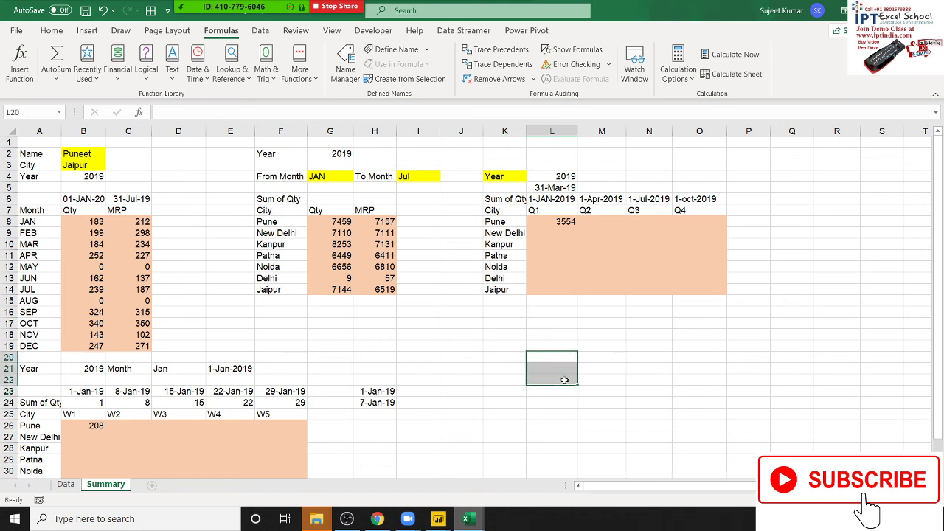
# Step: Close the workbook saving its changes, then go back to the Gmail inbox
pyautogui.hotkey('ctrl', 'w')
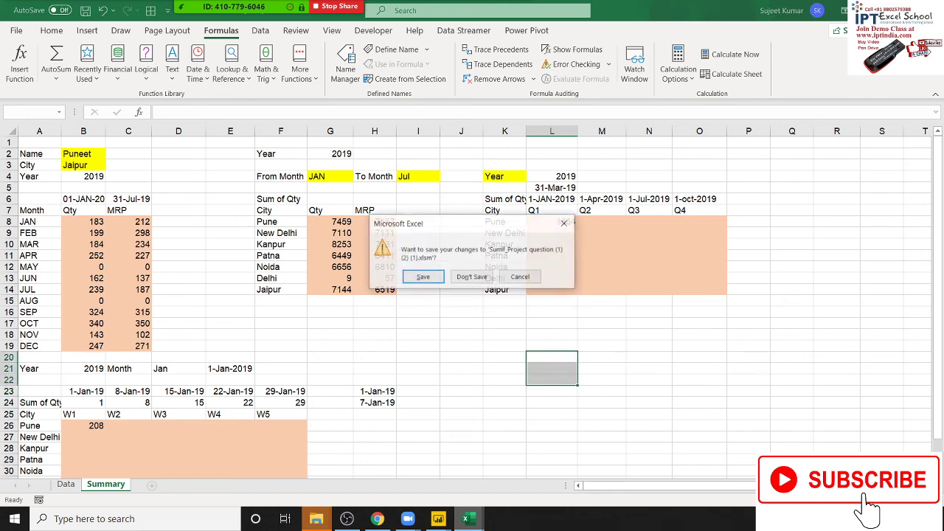
pyautogui.click(425, 278)
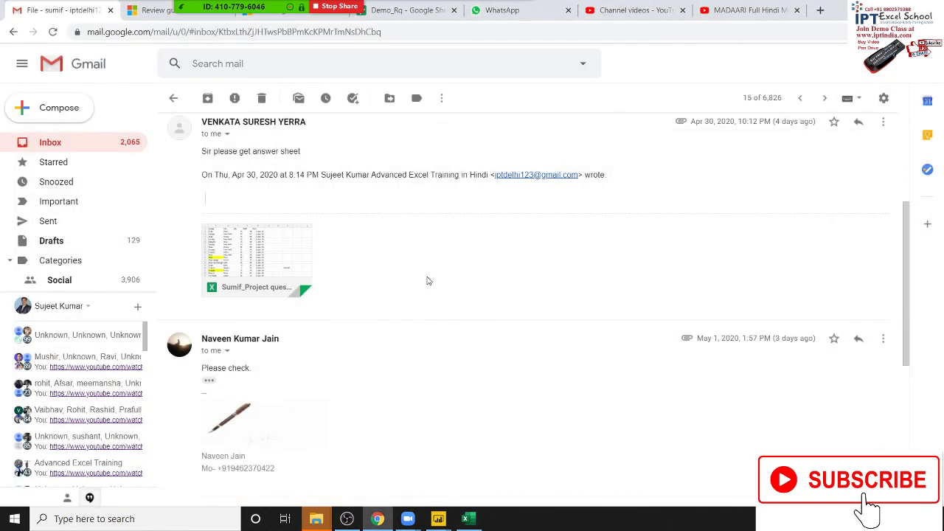
pyautogui.click(92, 147)
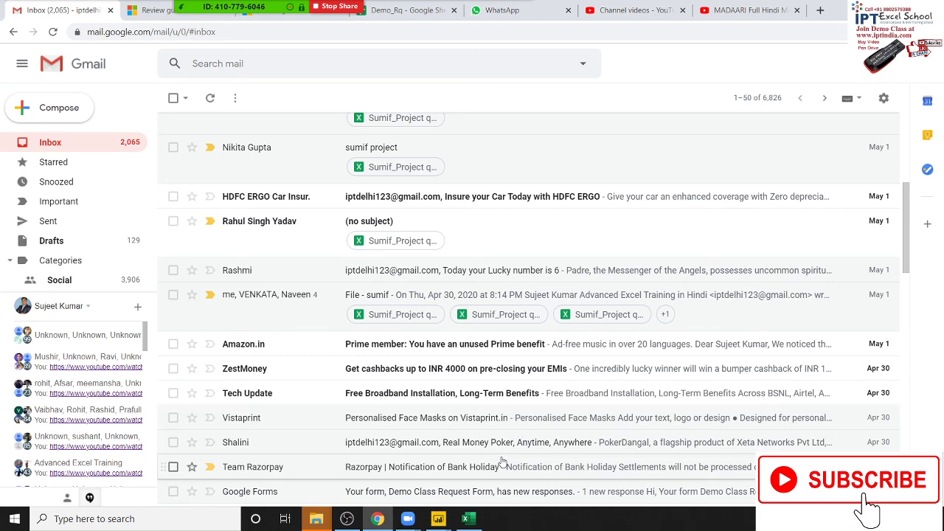
pyautogui.scroll(2, 509, 413)
pyautogui.scroll(3, 494, 369)
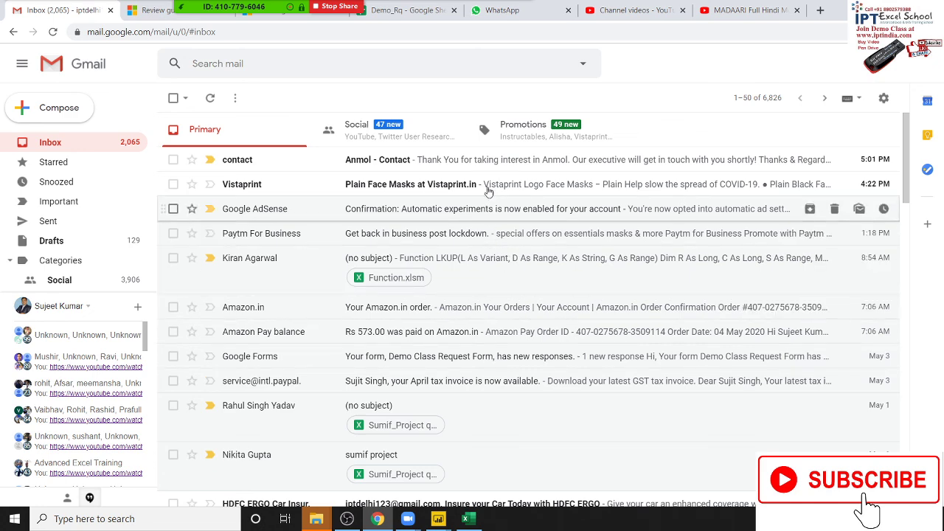
# Step: Read the newest contact email and the Vistaprint face masks email, returning to the inbox each time
pyautogui.click(506, 159)
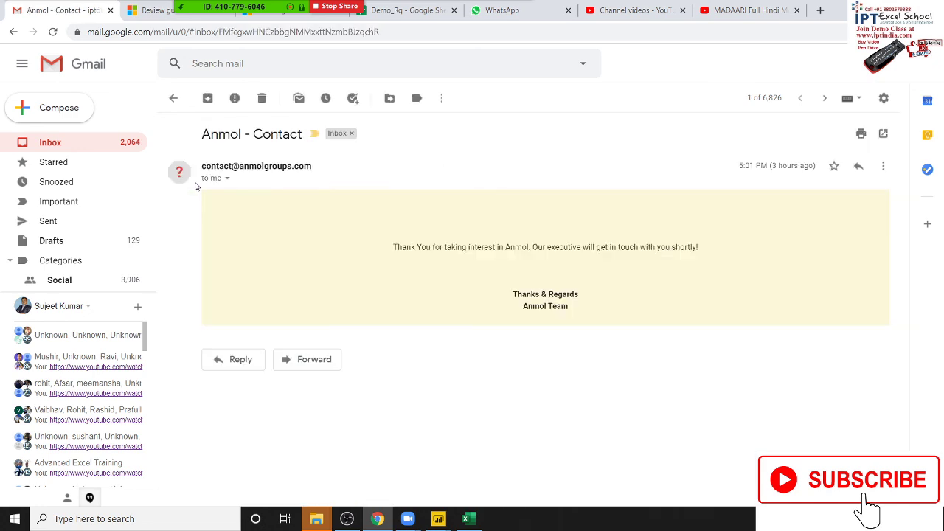
pyautogui.click(61, 145)
pyautogui.click(312, 186)
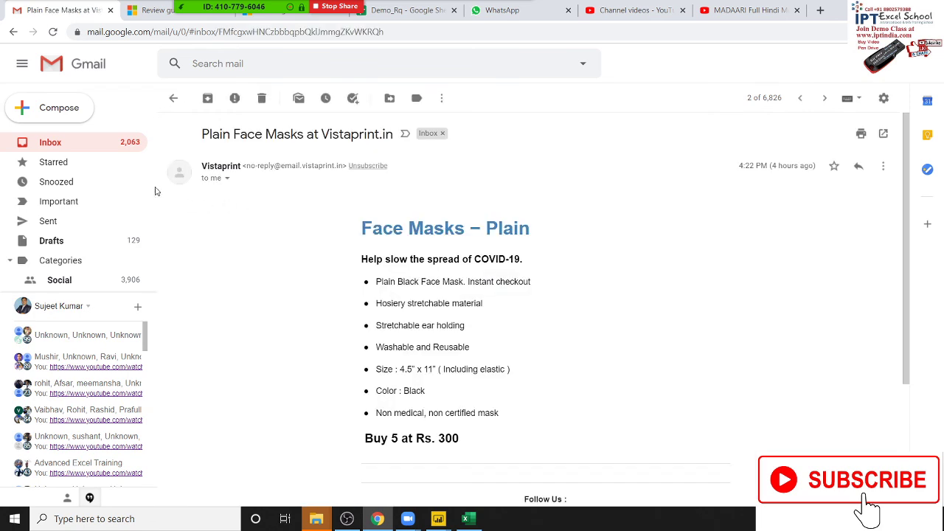
pyautogui.click(94, 151)
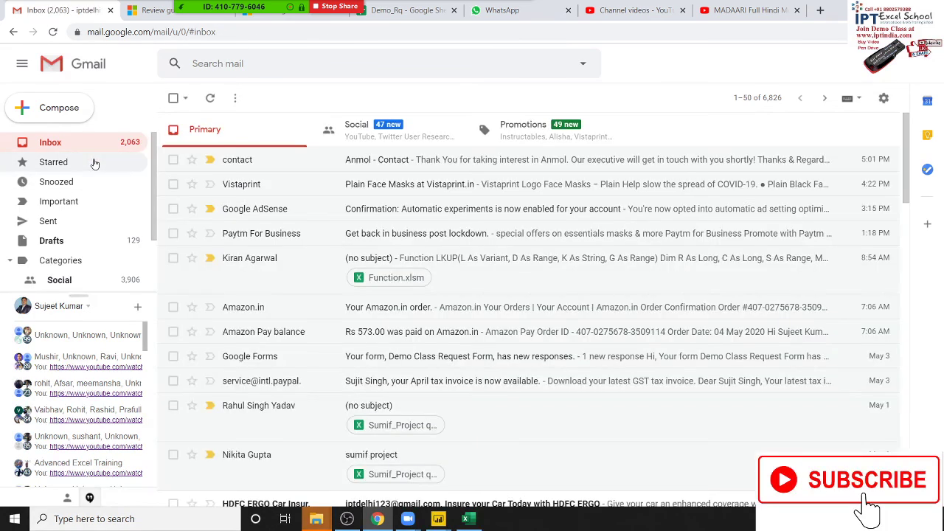